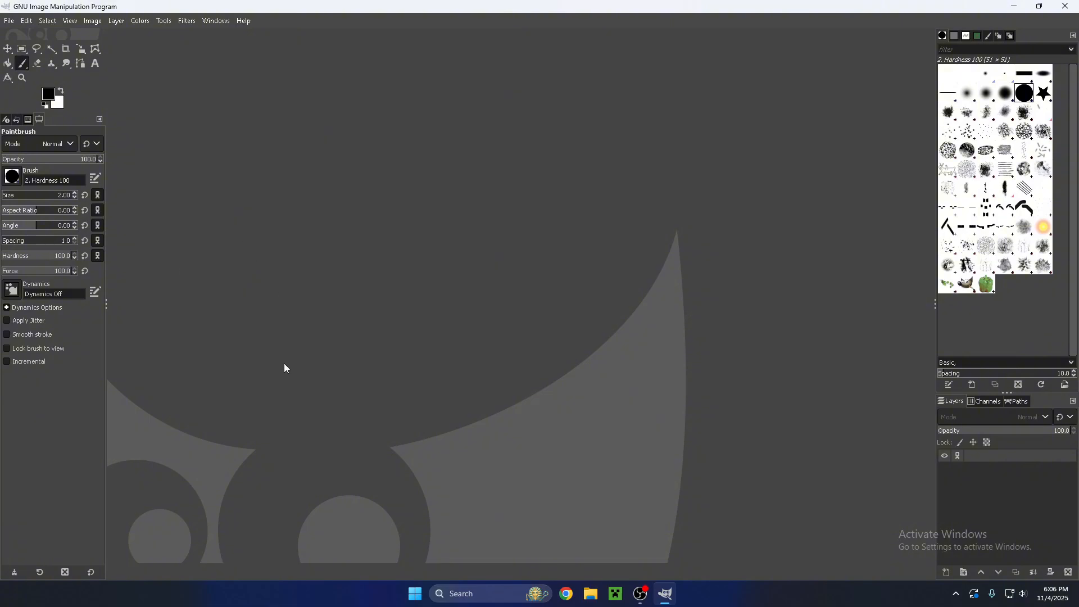
- Create a new image 1025 pixels wide and 1025 pixels high
click(26, 21)
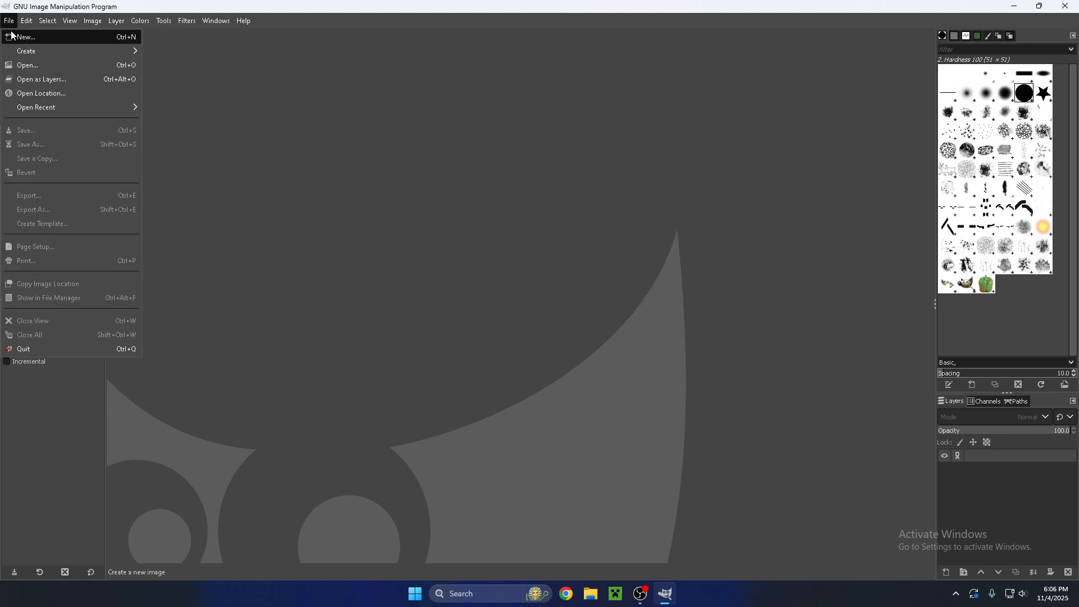
click(18, 37)
drag(69, 68, 38, 75)
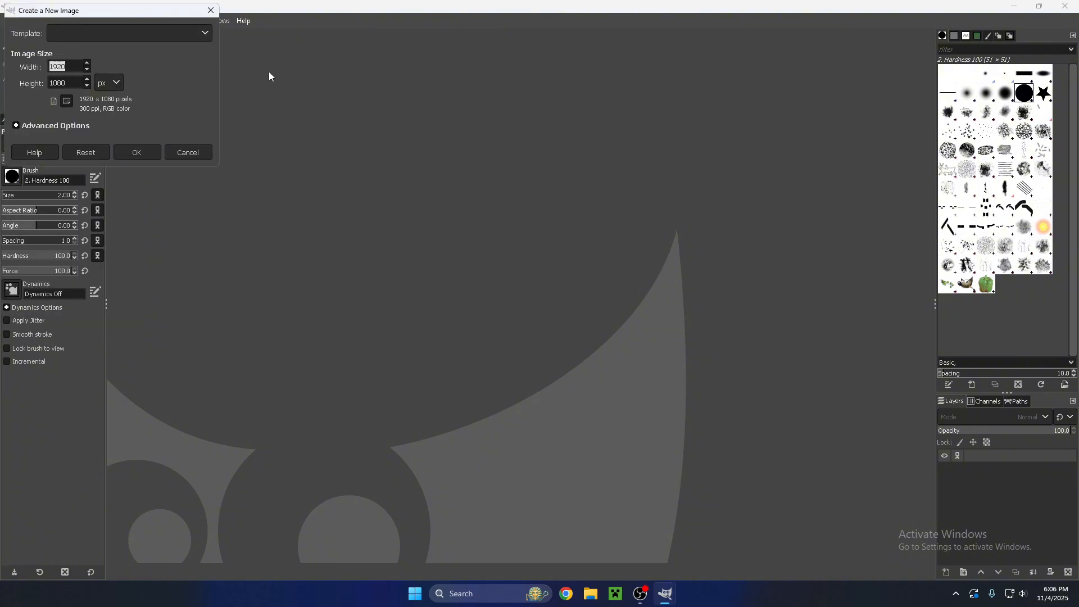
text(1025)
drag(69, 88, 45, 79)
click(137, 152)
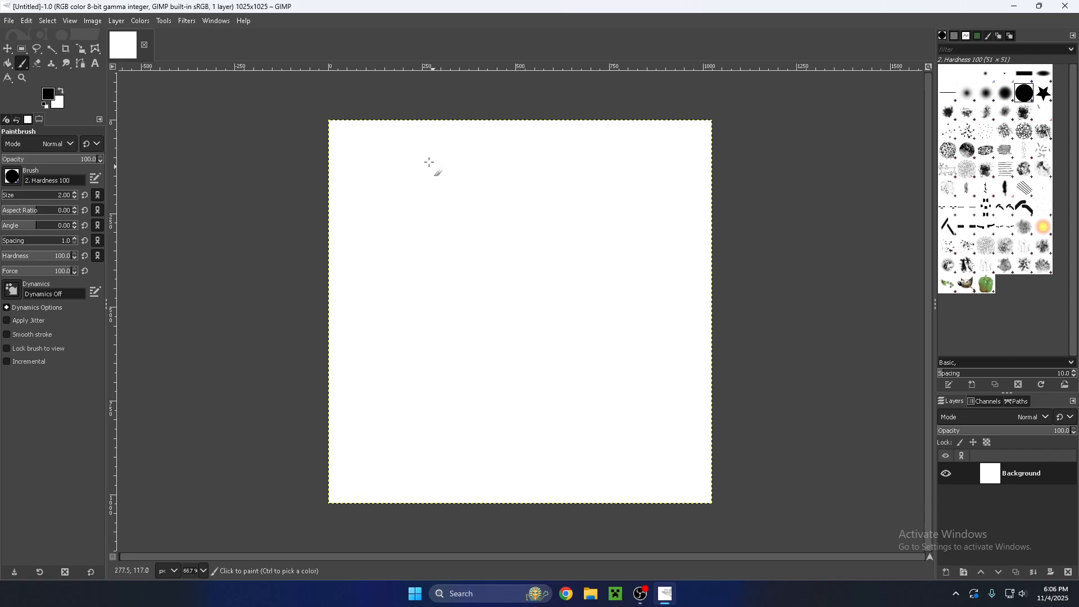
- Apply Color to Alpha to the Background layer, turning white (ffffff) transparent
click(130, 23)
click(181, 373)
click(747, 215)
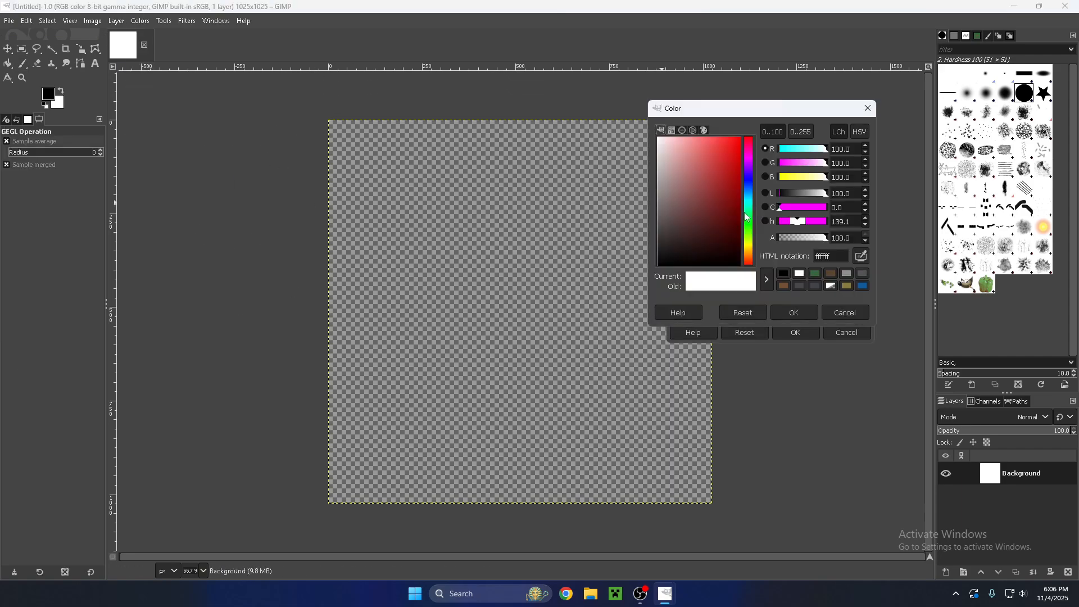
click(794, 313)
click(796, 333)
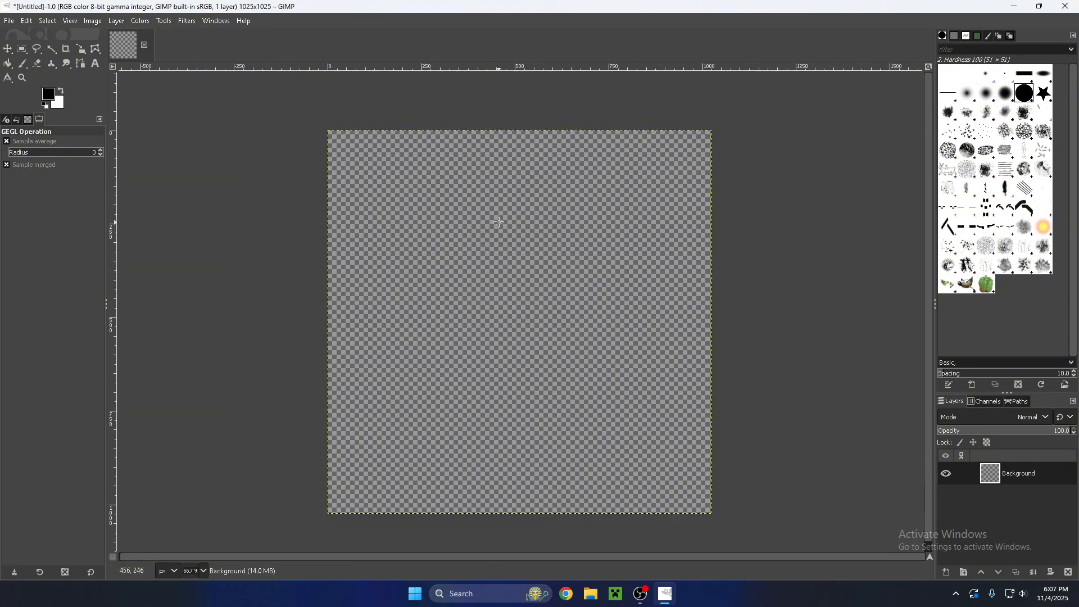
- Add a transparent 1025 × 1025 px layer named "jumps"
key(shift+ctrl+n)
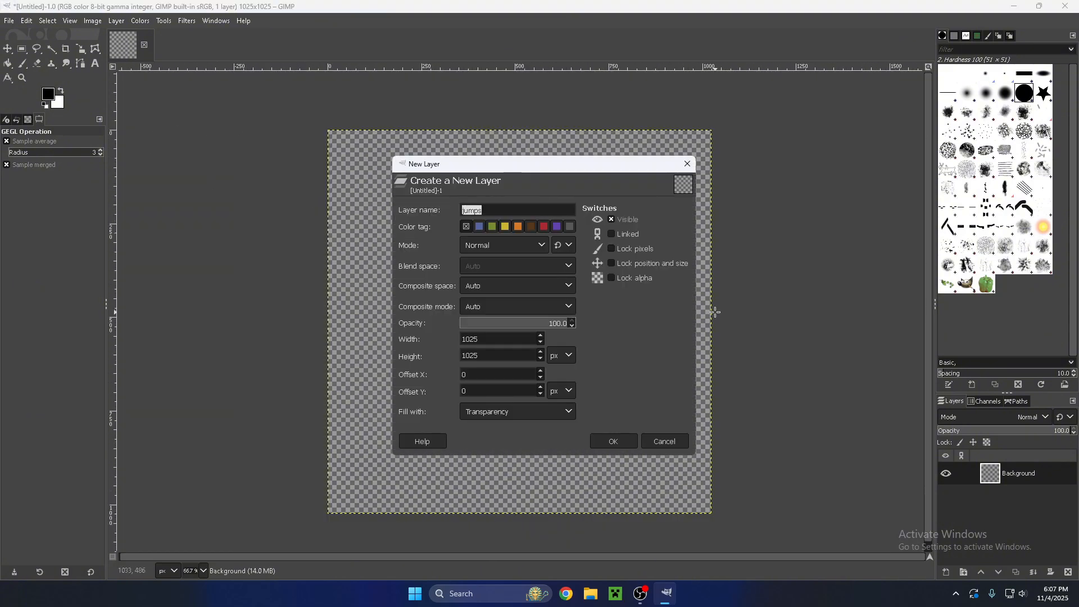
text(jumps)
key(Return)
- Set up the Paintbrush with white as the foreground color and a brush size of 44
click(26, 65)
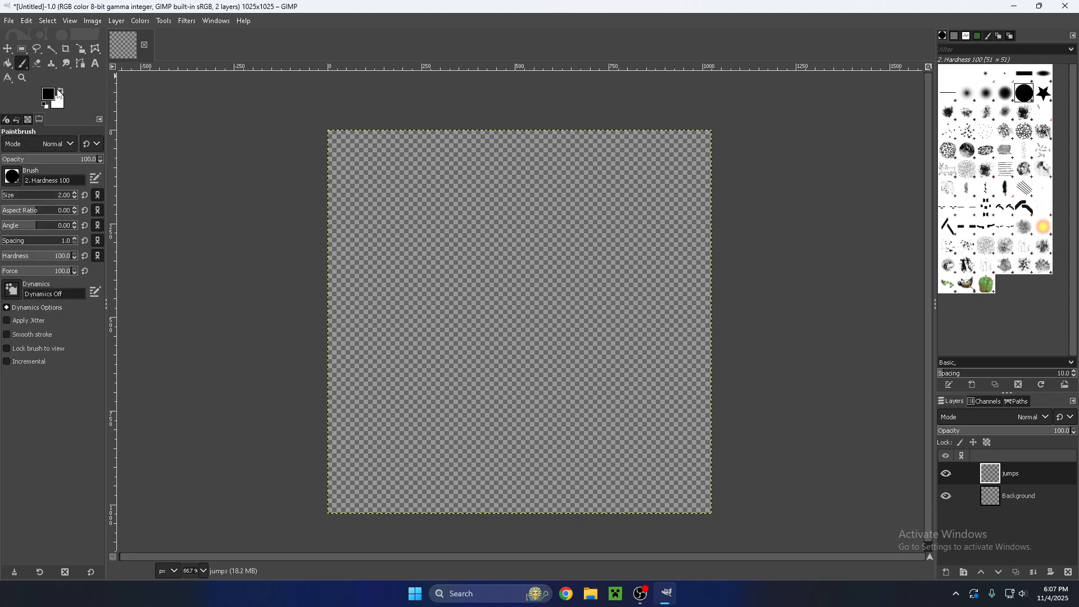
key(x)
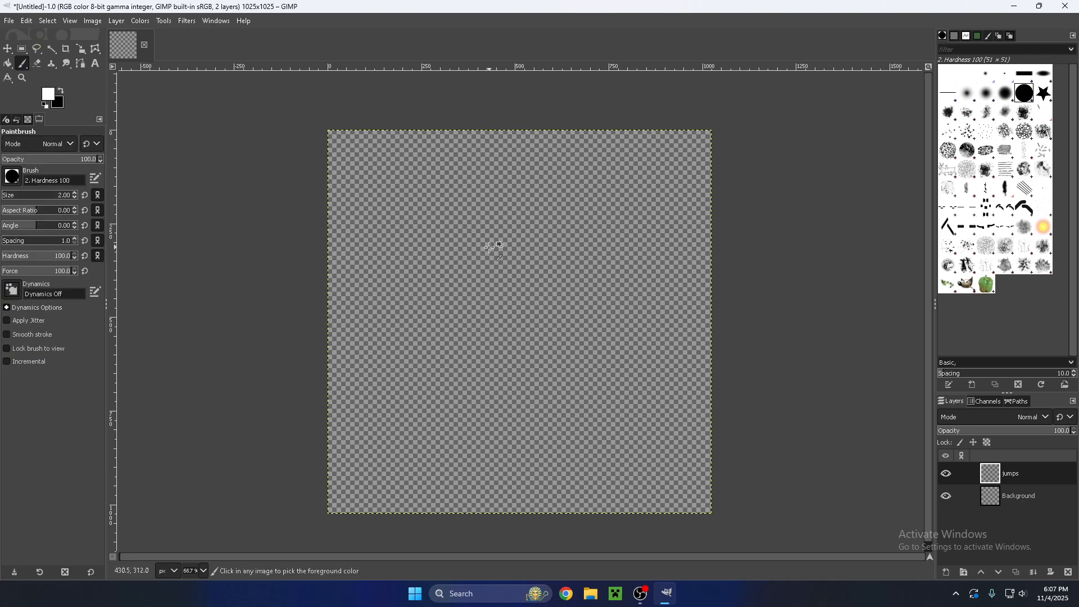
scroll(488, 248, up, 1)
scroll(488, 255, down, 1)
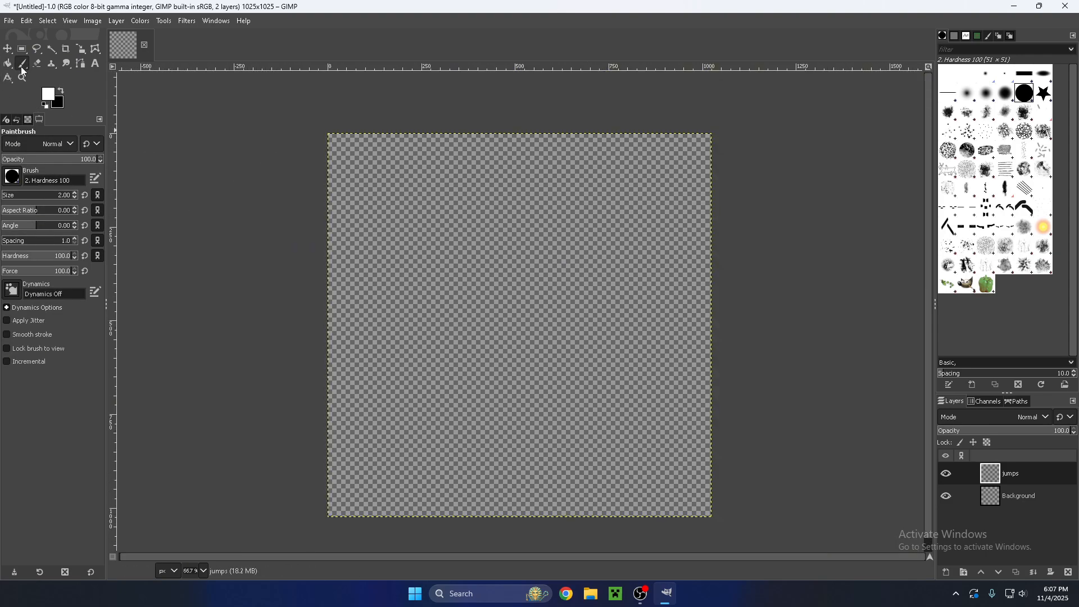
drag(8, 203, 12, 204)
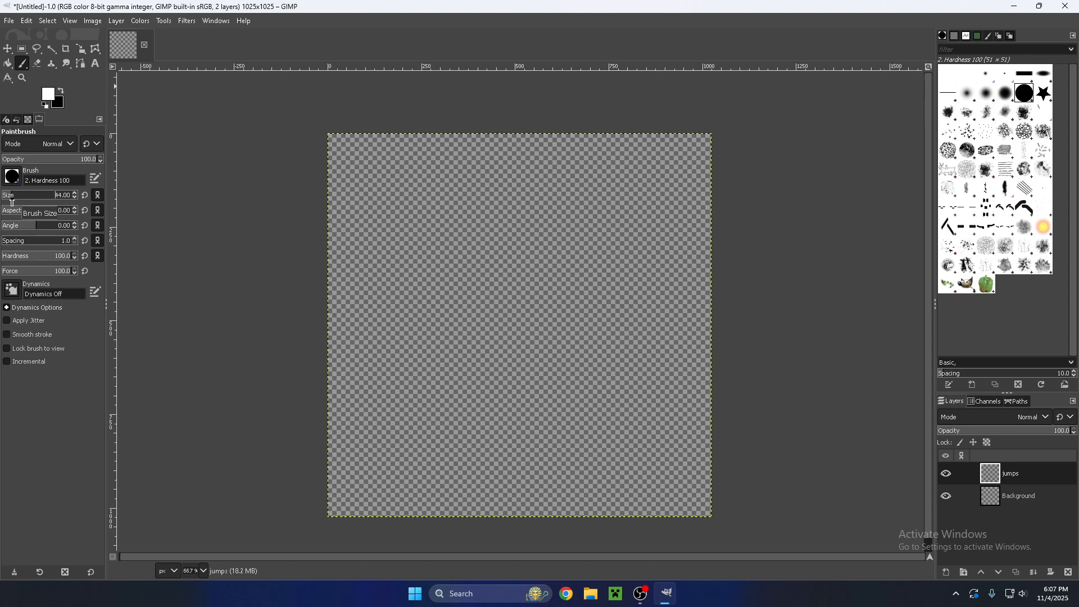
- Paint a winding closed-loop race track freehand in white on the jumps layer
scroll(425, 242, up, 1)
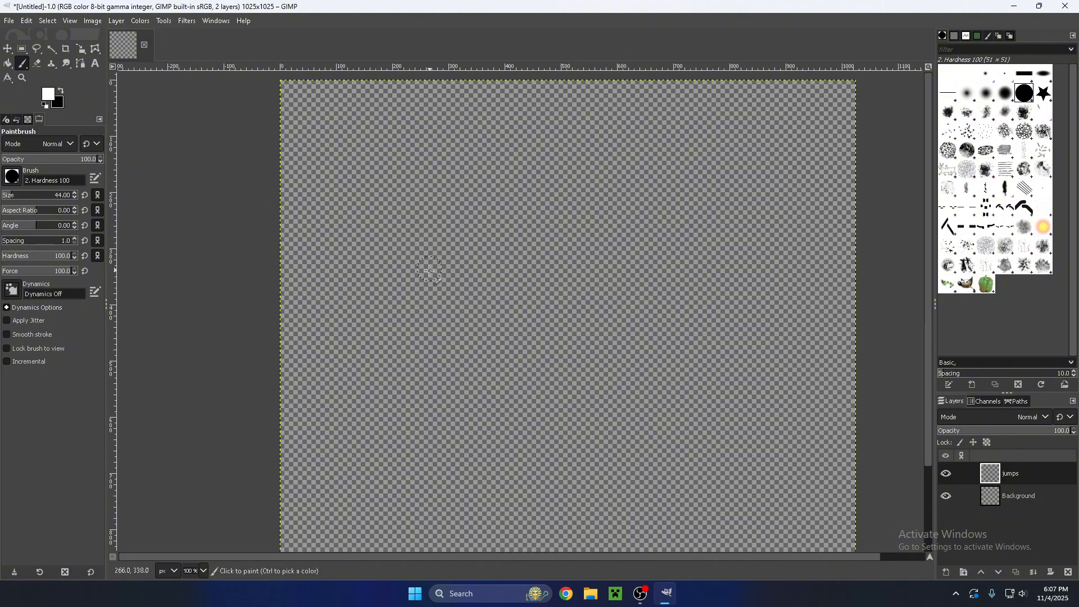
scroll(466, 277, down, 1)
mouse_move(466, 272)
mouse_down()
mouse_move(552, 270)
mouse_move(574, 282)
mouse_move(553, 297)
mouse_up()
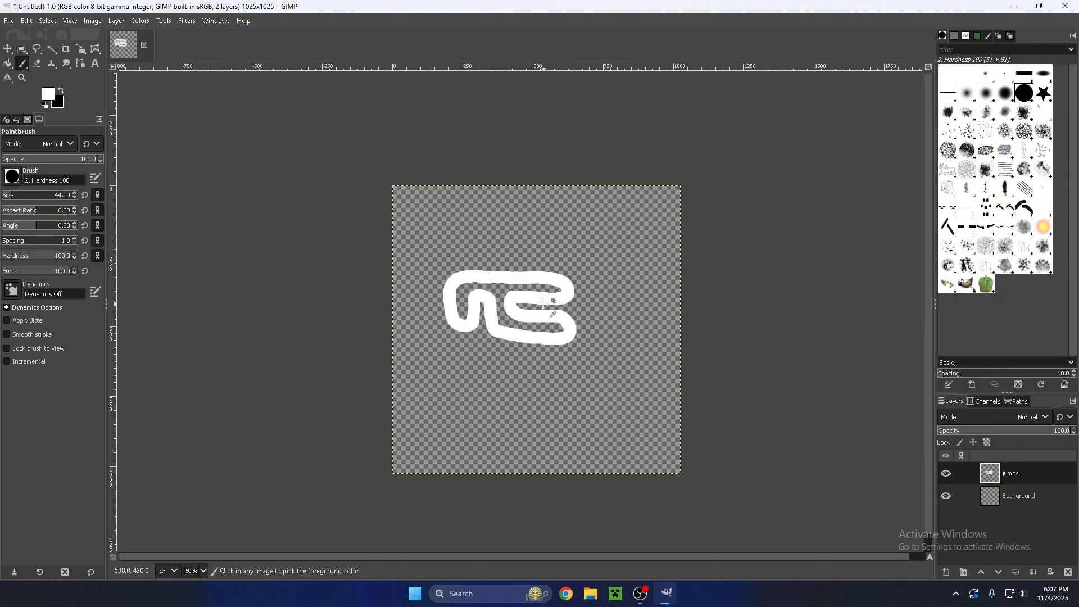
- Add another transparent layer above the painted track, keeping the suggested layer settings
scroll(534, 296, up, 3)
scroll(449, 270, left, 3)
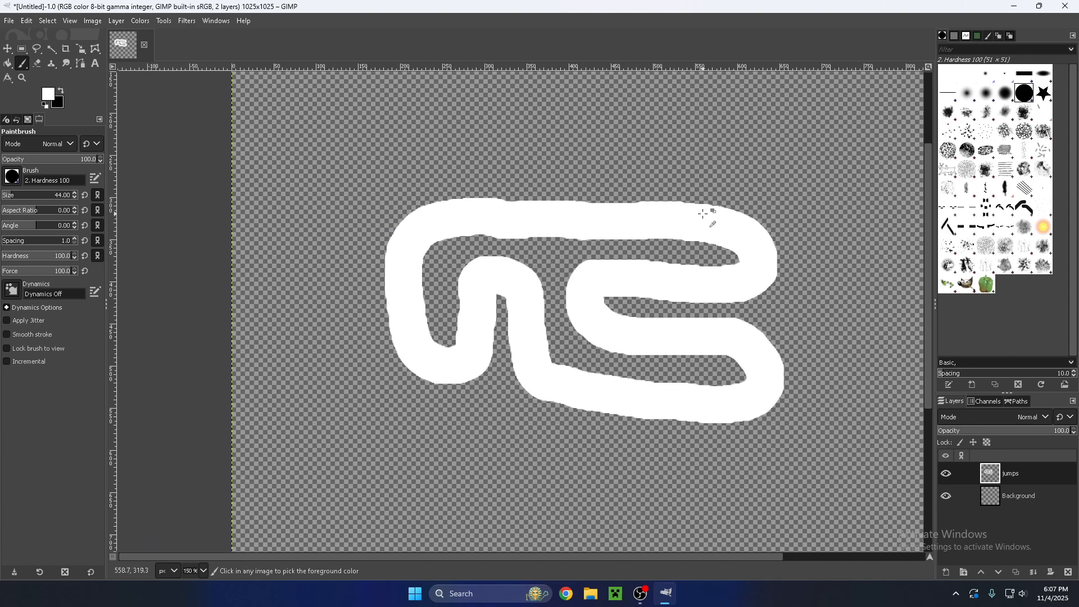
key(ctrl+shift+n)
key(Return)
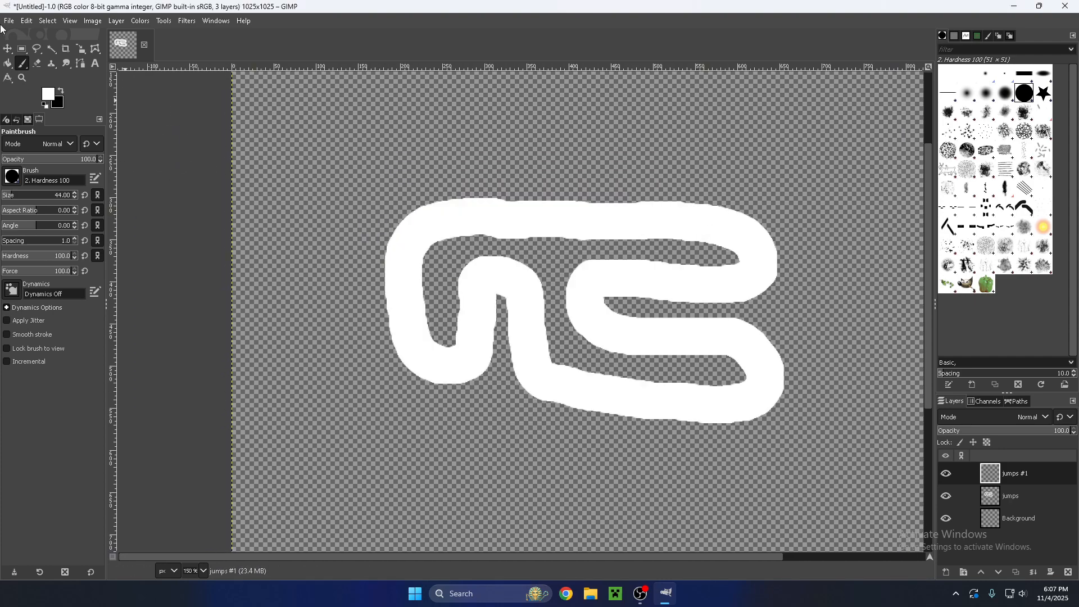
- Trace a closed path with curved corners along the centerline of the painted track using the Paths tool
click(83, 61)
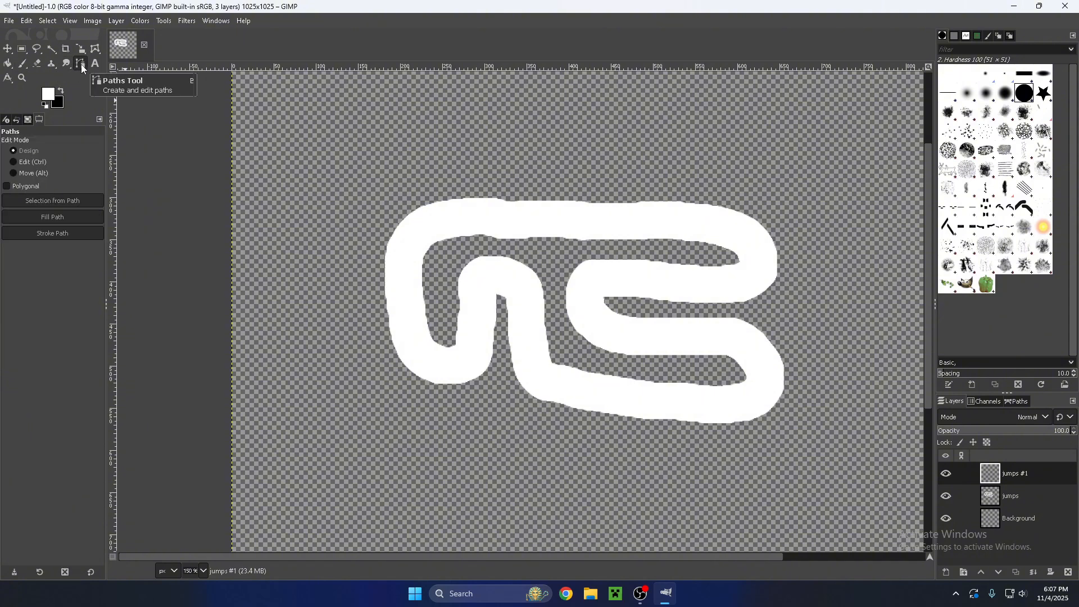
scroll(606, 224, up, 1)
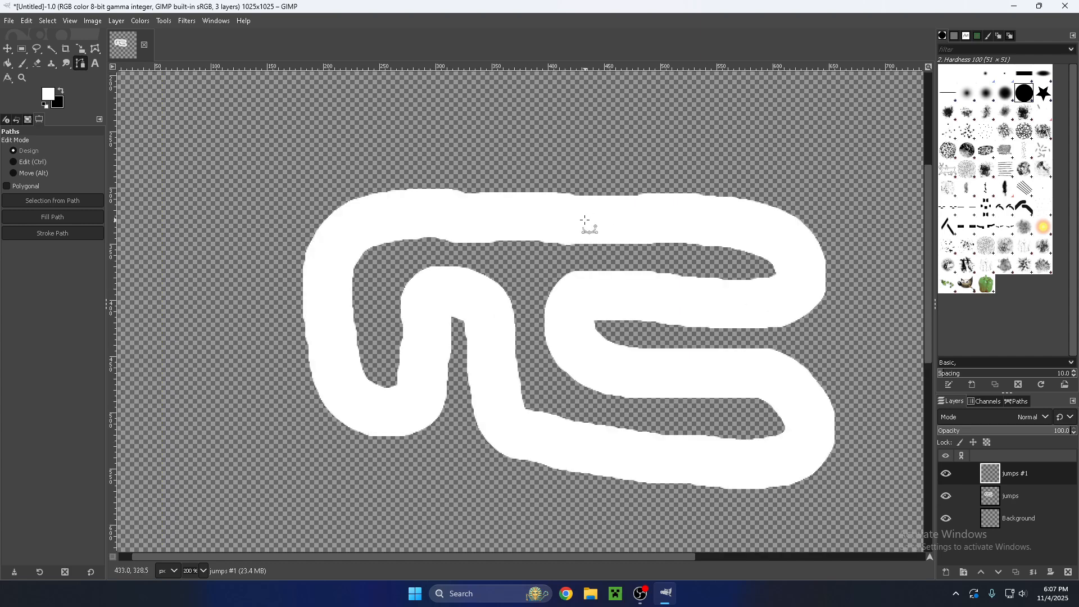
click(395, 213)
click(732, 222)
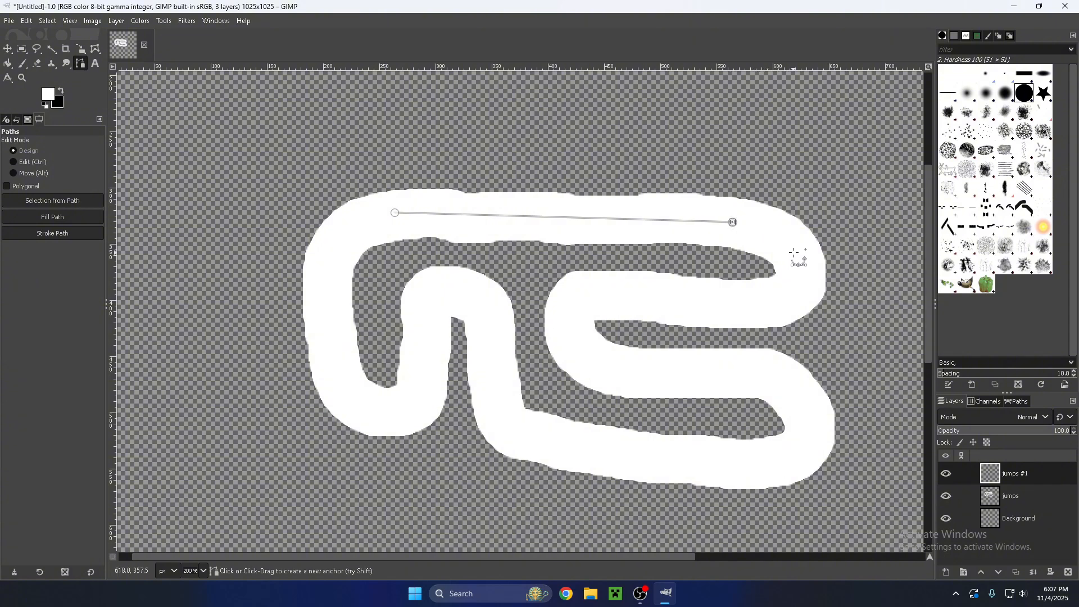
drag(797, 259, 717, 307)
click(748, 305)
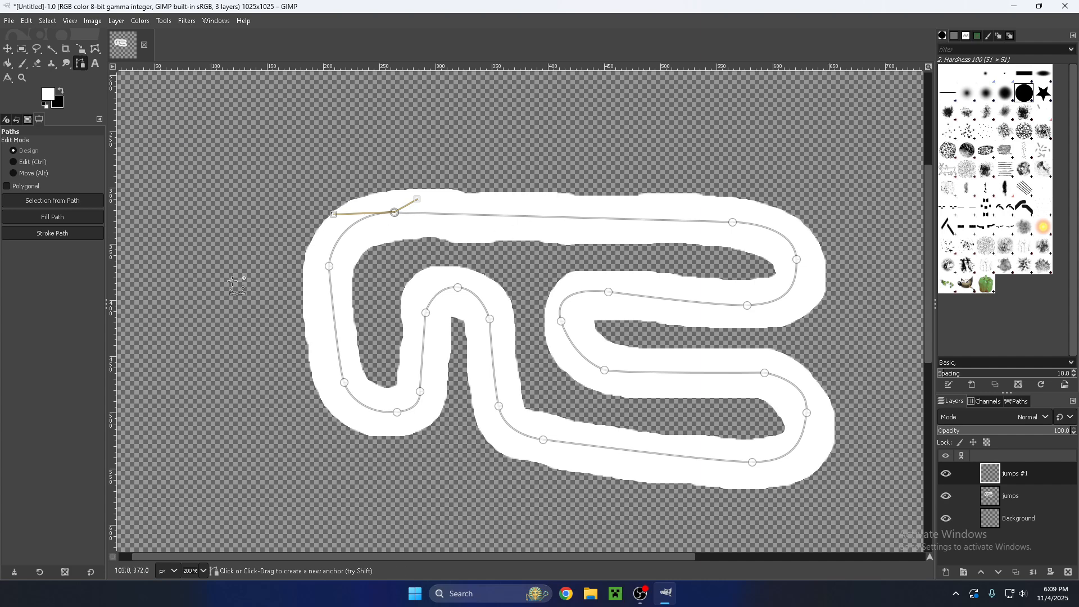
- Stroke the traced path on the new layer with a solid white line 45 px wide
click(48, 235)
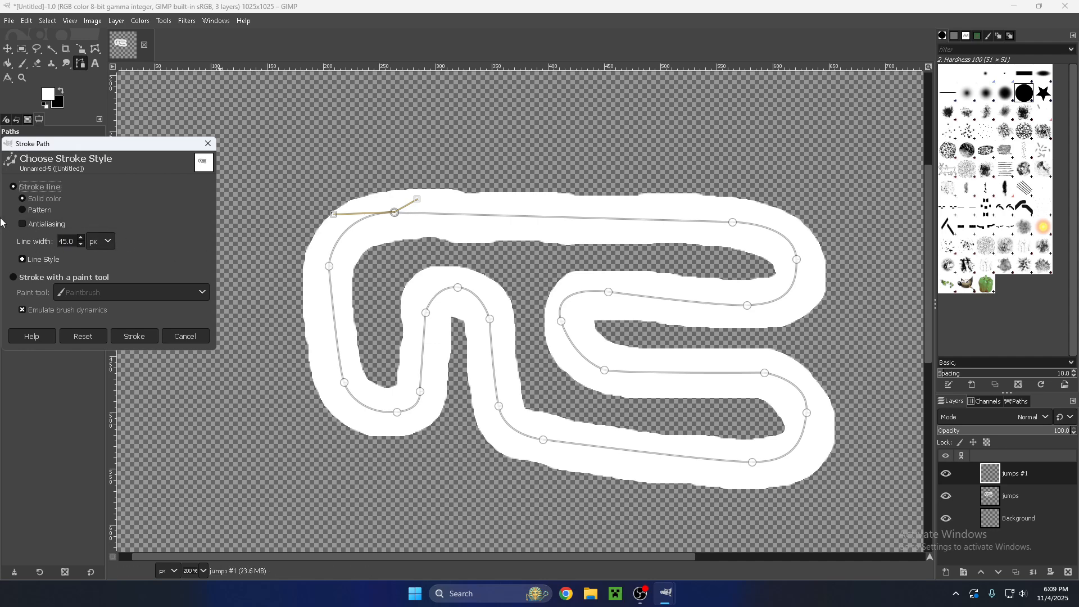
click(67, 259)
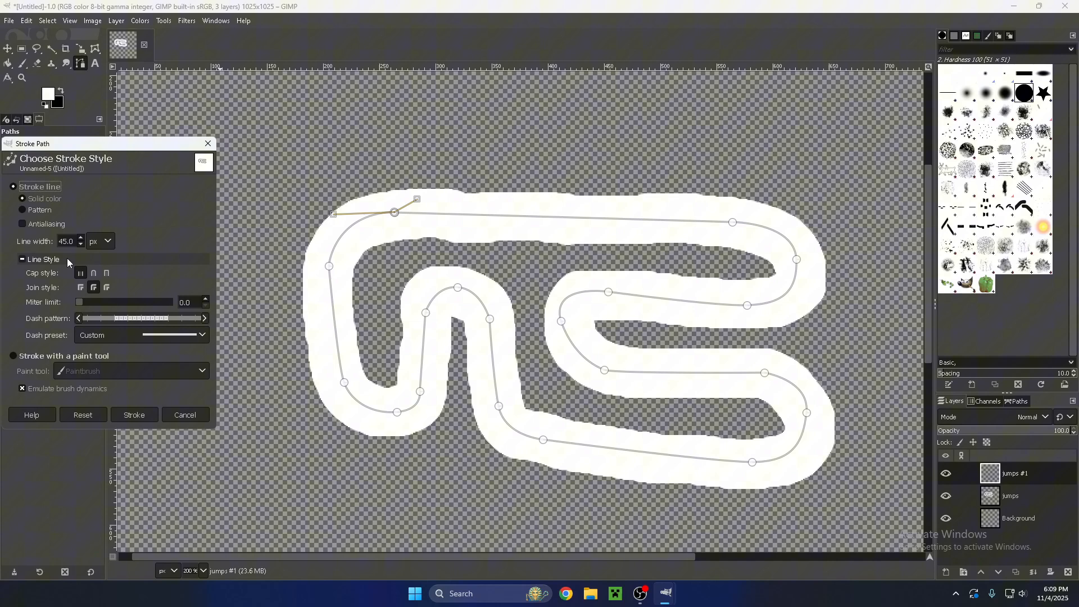
click(93, 288)
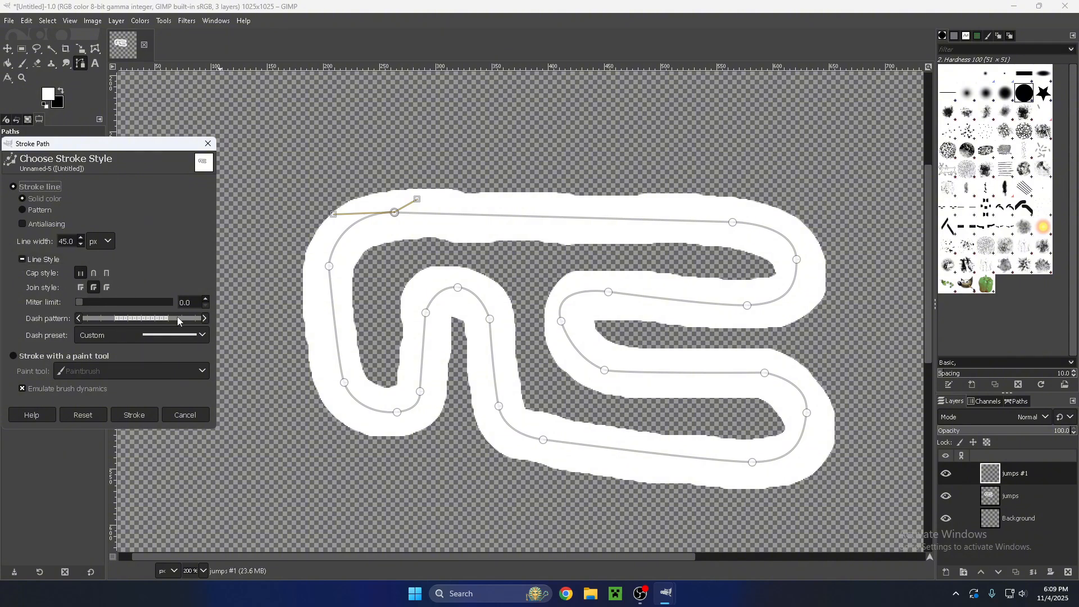
click(45, 261)
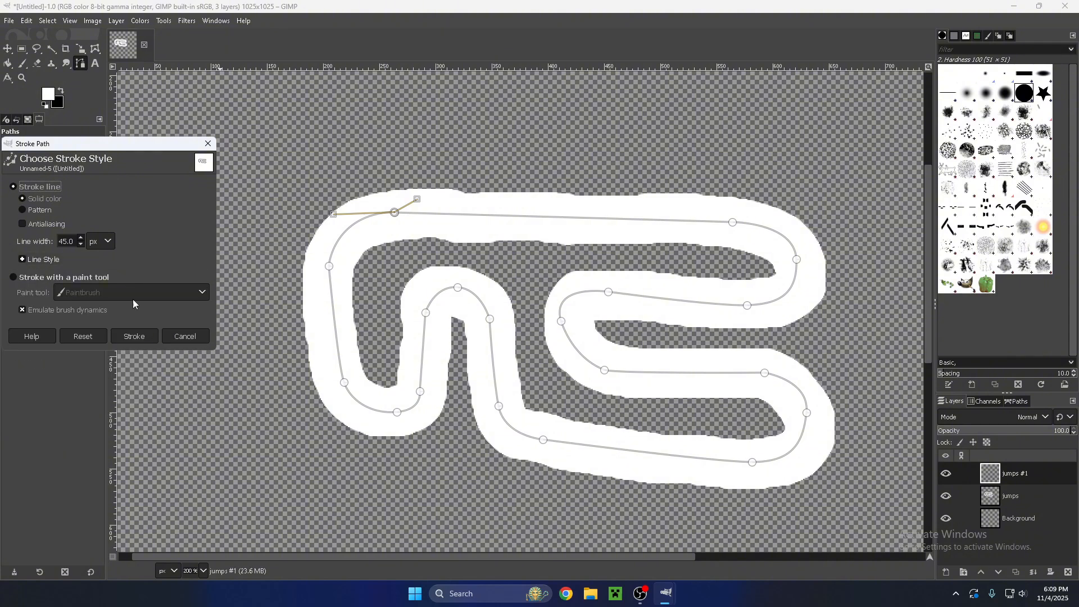
click(134, 336)
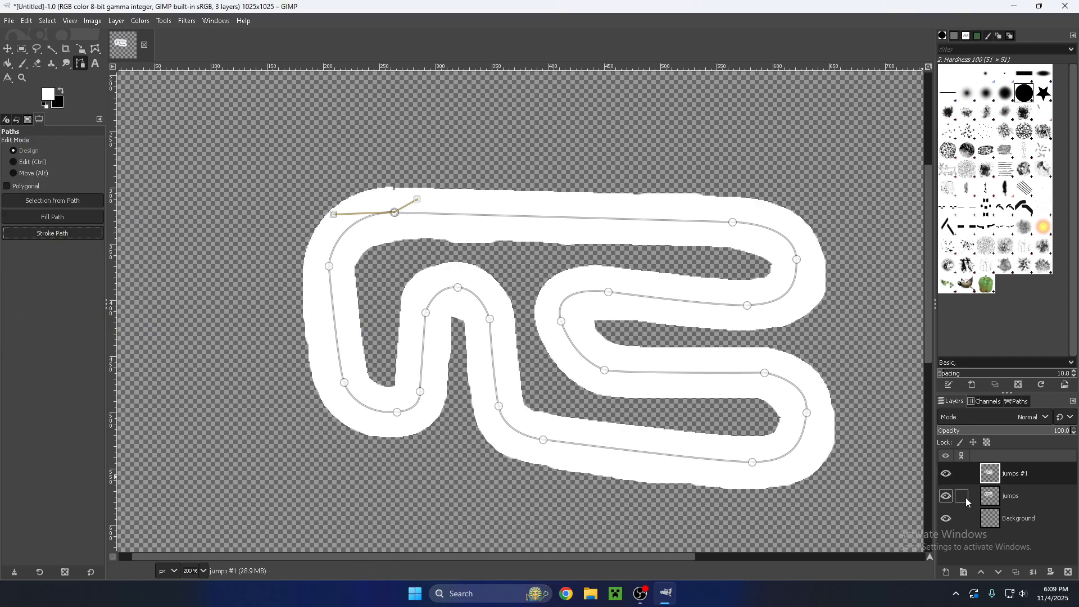
- Delete the original jumps layer that holds the hand-painted track
click(987, 496)
right_click(986, 495)
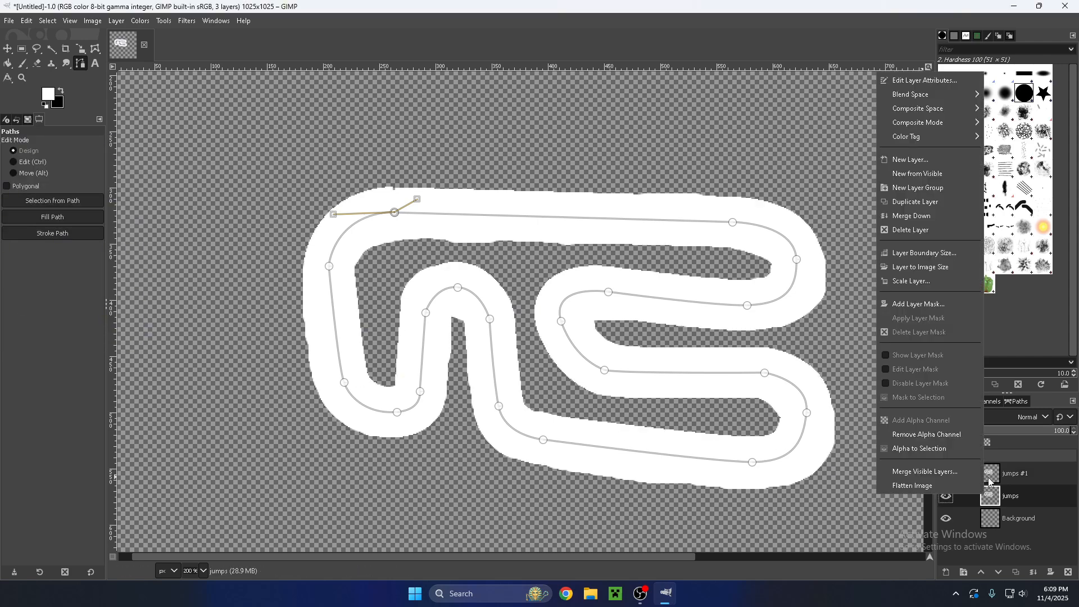
click(897, 230)
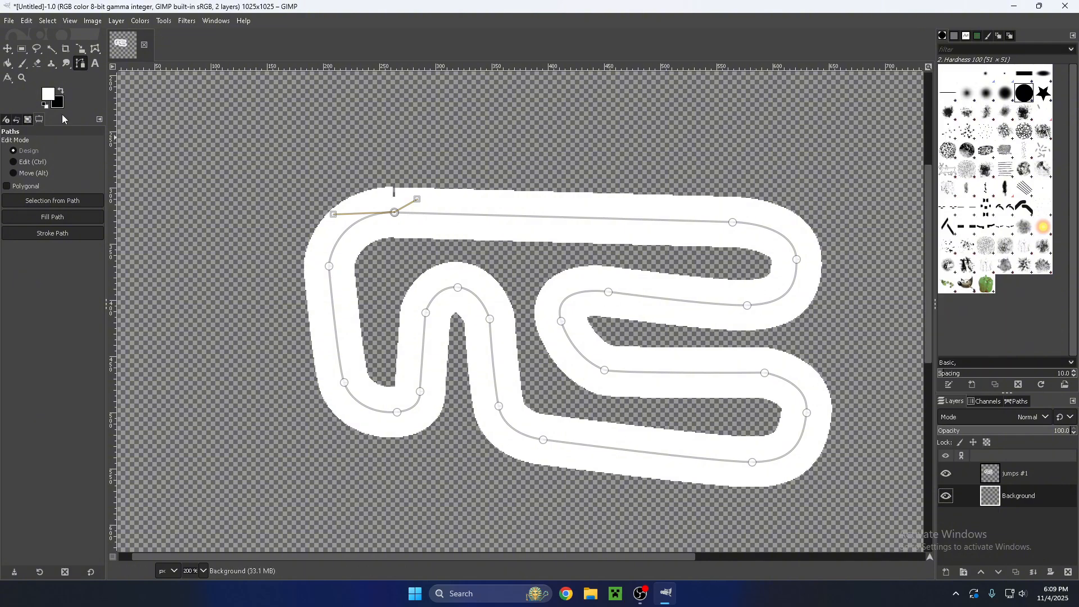
- Move the stroked track layer down and right toward the center of the canvas
click(22, 64)
click(8, 50)
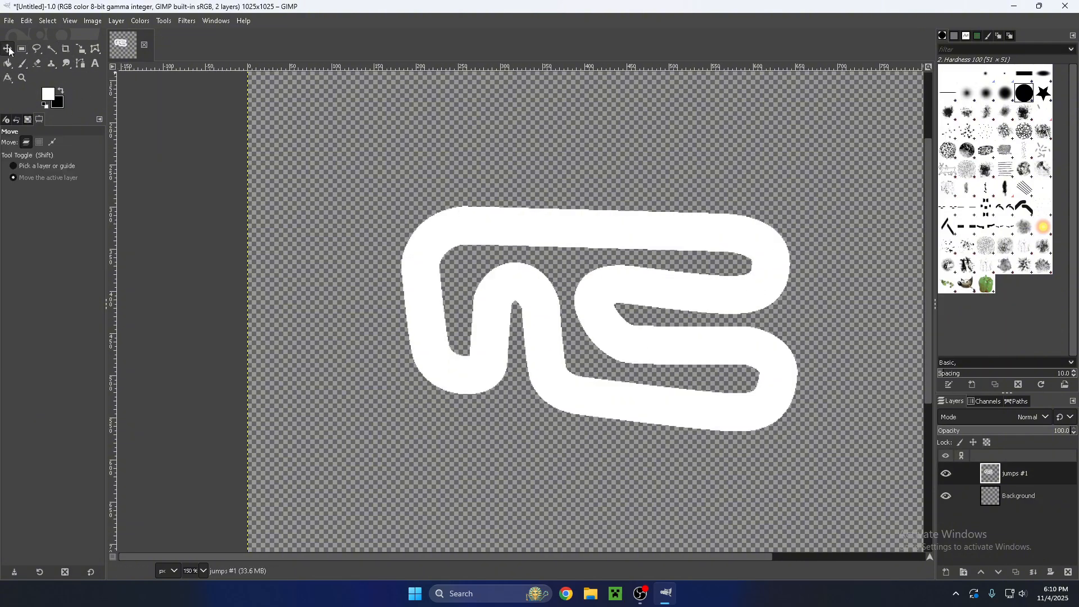
drag(567, 252, 589, 271)
scroll(638, 278, down, 3)
scroll(590, 272, up, 3)
- Start a new path at the track's lower edge and run it down and around through the empty area below
key(b)
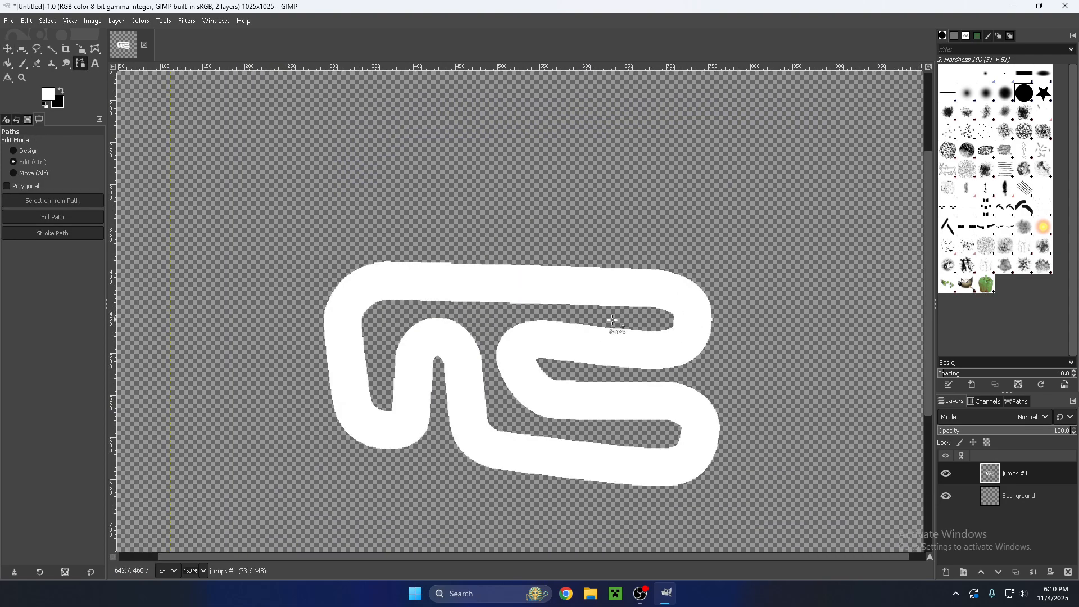
mouse_move(587, 309)
mouse_down()
mouse_move(753, 250)
mouse_move(727, 242)
mouse_move(731, 165)
mouse_up()
drag(635, 272, 351, 201)
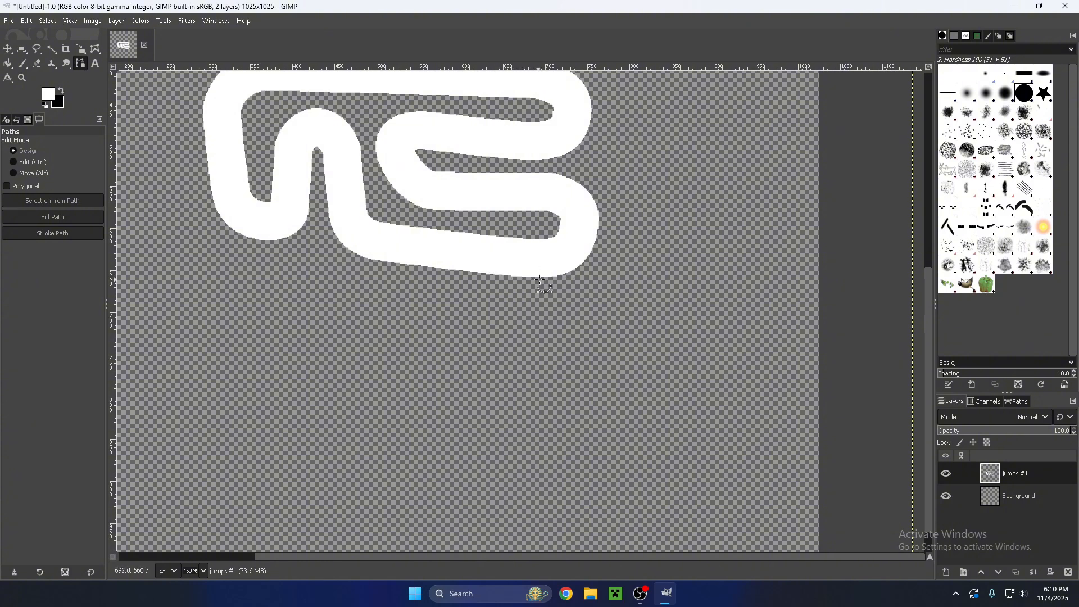
drag(540, 279, 571, 294)
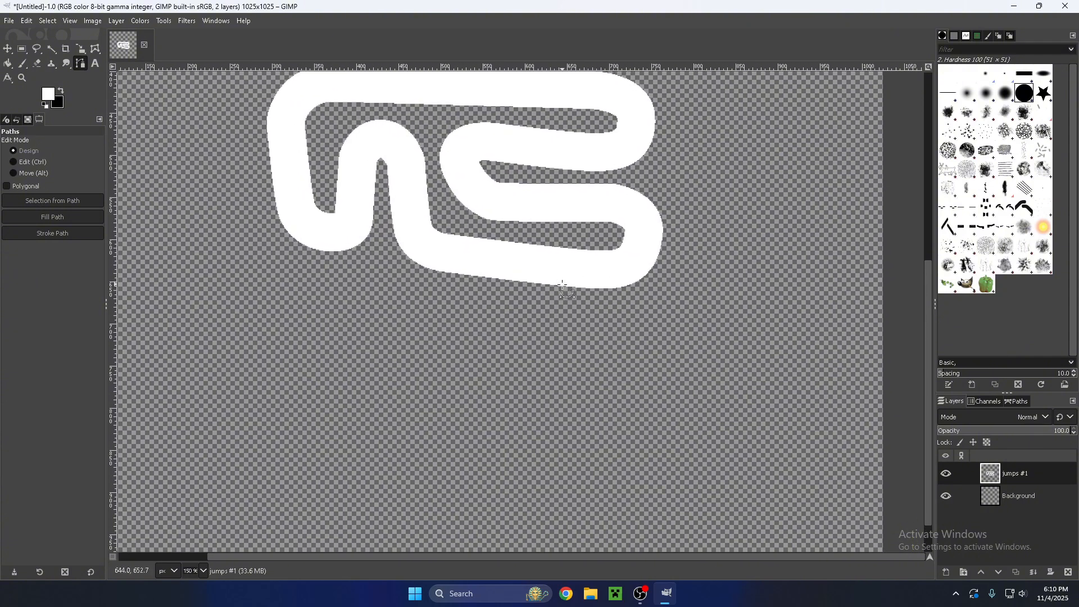
click(564, 287)
scroll(618, 276, down, 2)
drag(597, 301, 597, 337)
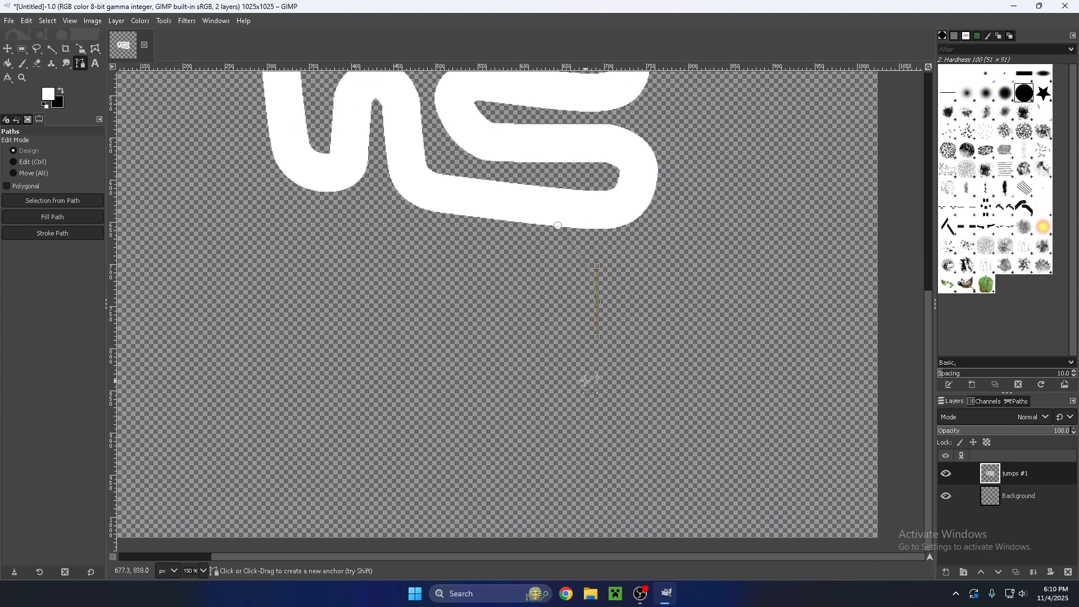
drag(583, 385, 577, 400)
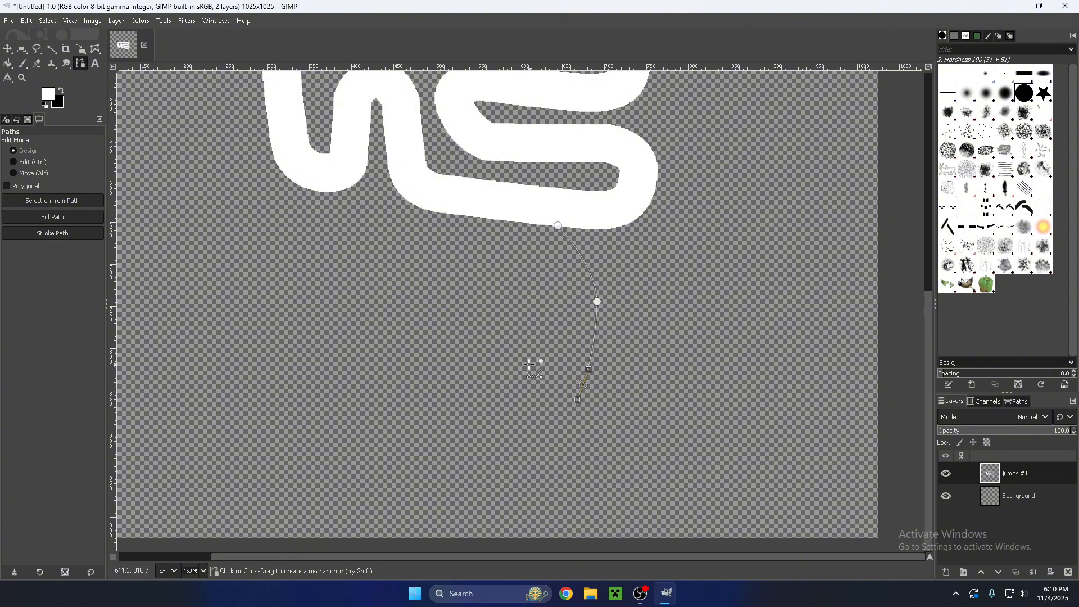
click(499, 340)
- Refine the lowest curve of the new path, then extend it back up and close it along the track's lower edge
scroll(582, 392, up, 2)
scroll(582, 392, up, 1)
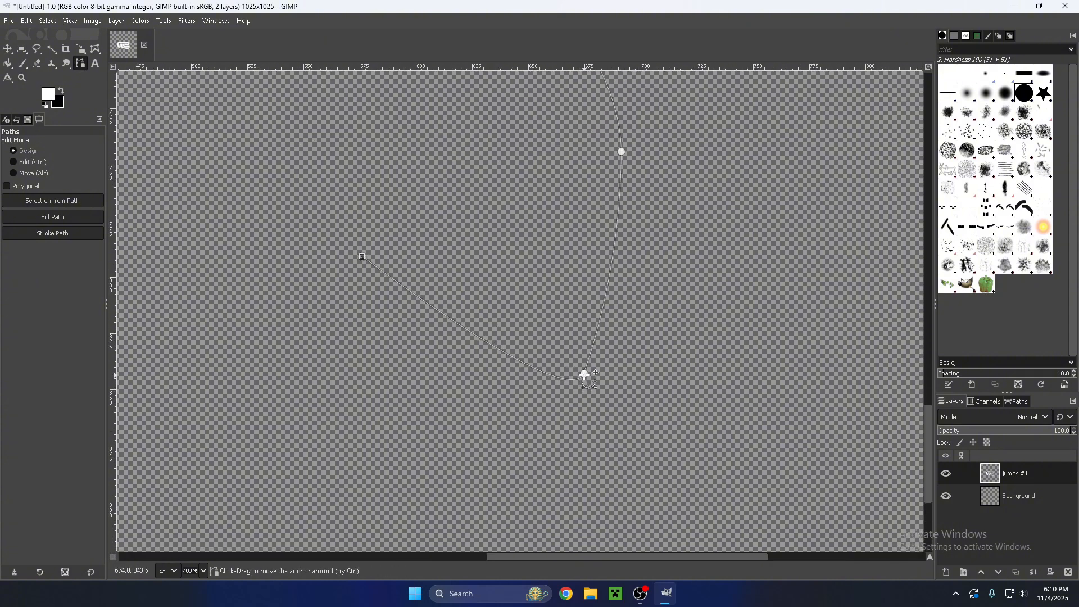
mouse_move(584, 378)
mouse_down()
mouse_move(574, 409)
mouse_move(554, 362)
mouse_move(584, 373)
mouse_up()
scroll(549, 335, down, 1)
drag(522, 303, 586, 372)
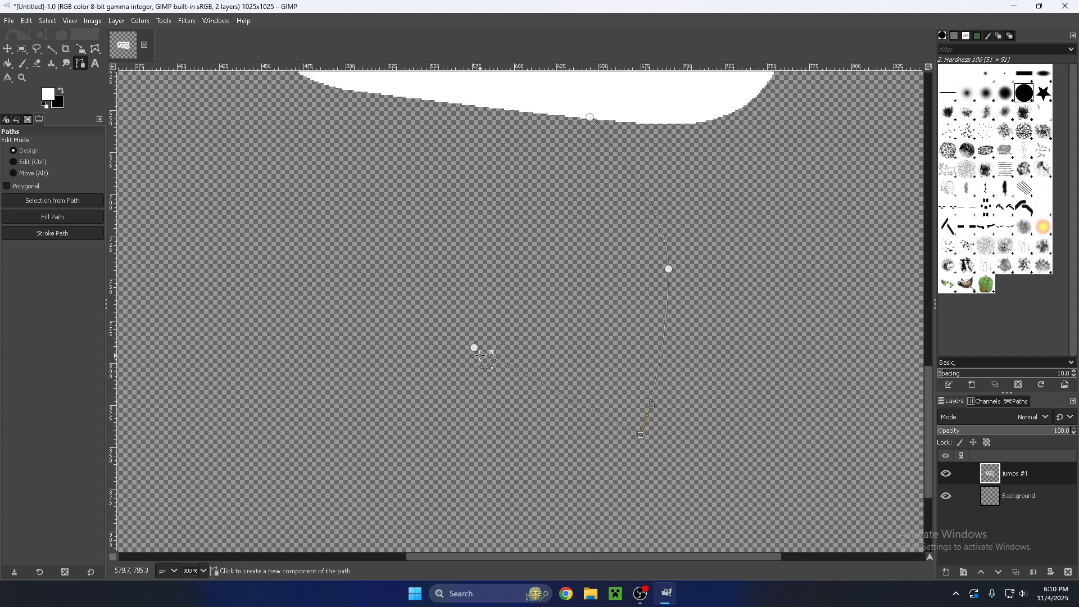
click(473, 347)
drag(530, 282, 512, 344)
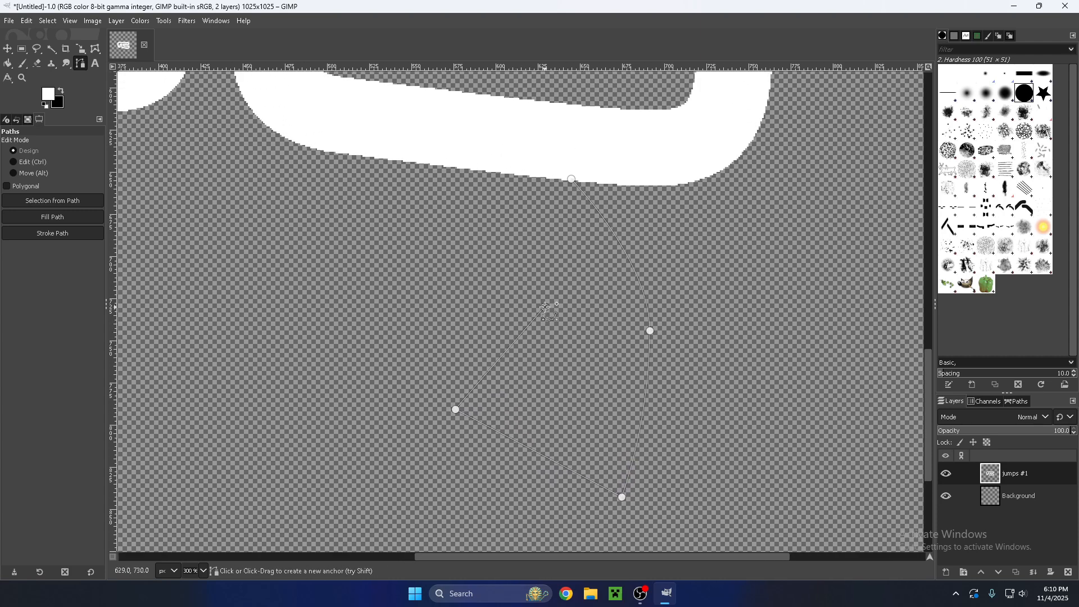
drag(545, 307, 545, 280)
click(521, 177)
drag(569, 179, 520, 172)
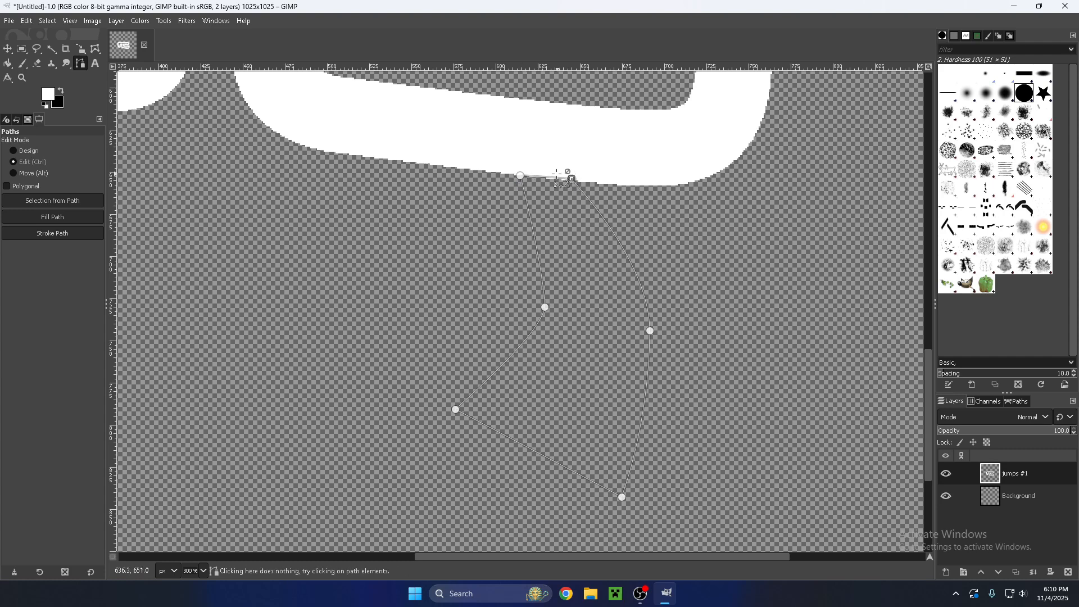
- Convert the closed path below the track to a selection and fill the whole selection with white
scroll(610, 281, down, 2)
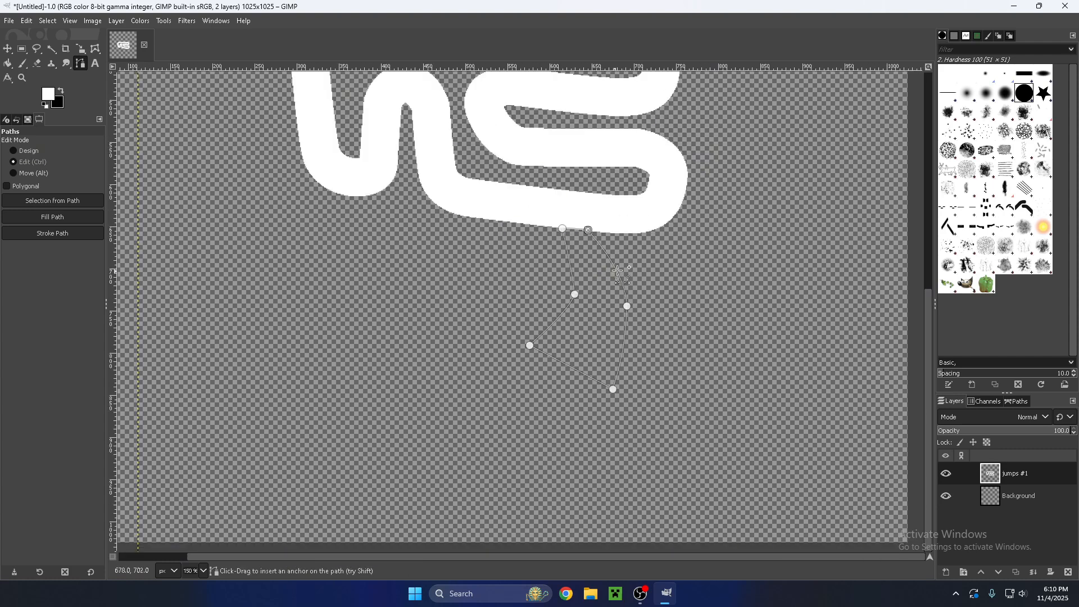
click(71, 206)
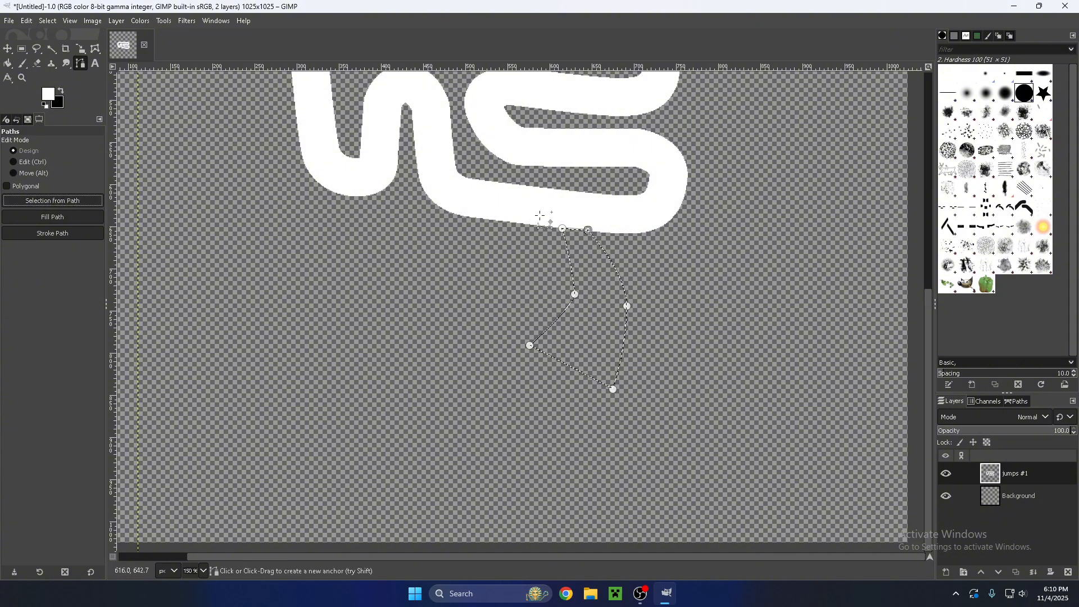
click(6, 64)
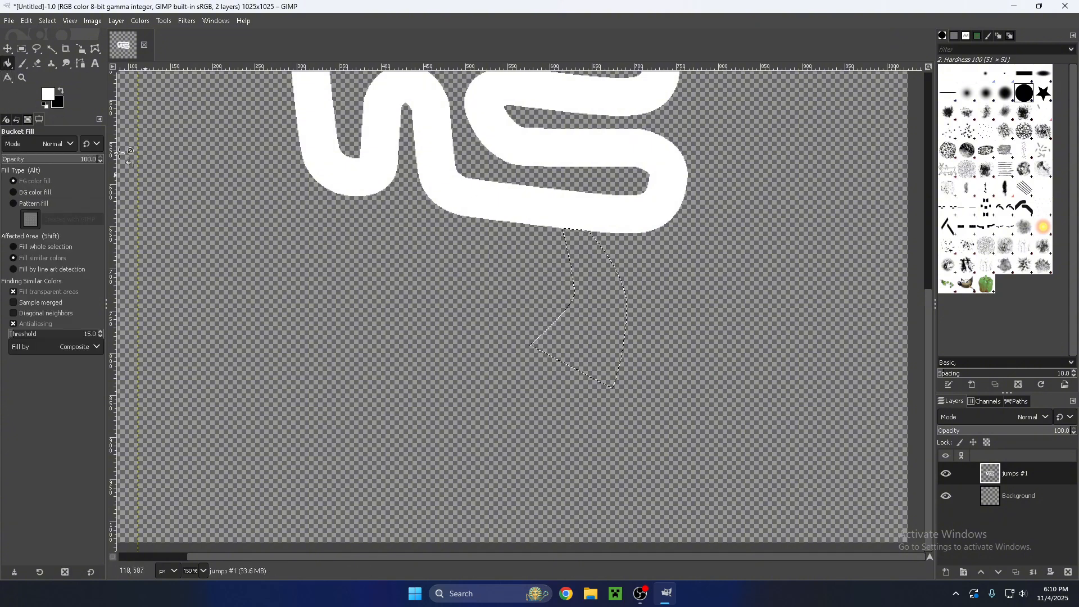
click(12, 248)
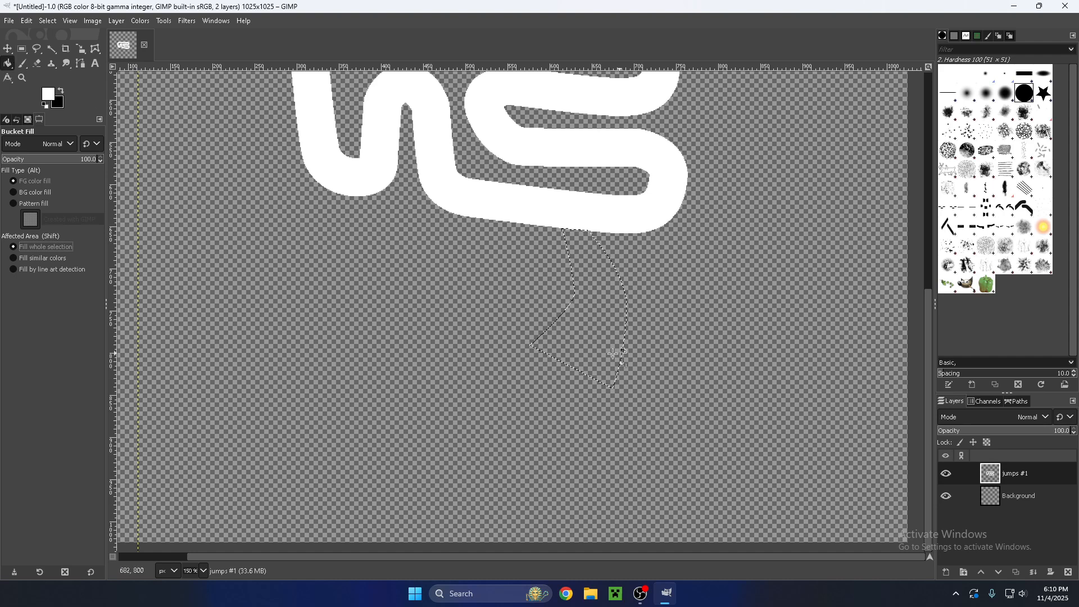
scroll(614, 354, up, 3)
click(580, 257)
scroll(596, 265, down, 2)
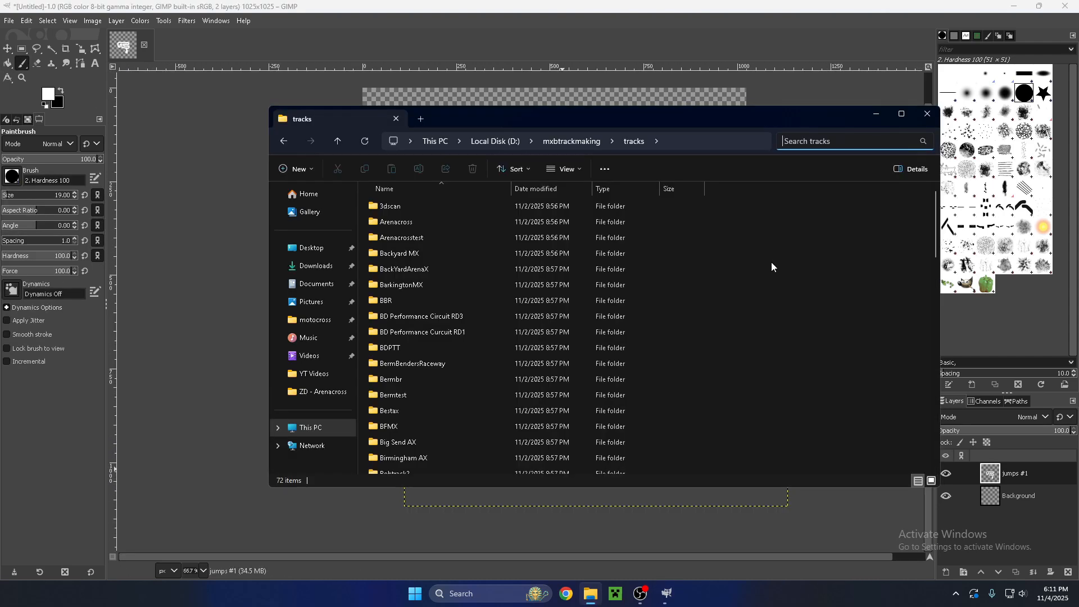
- In File Explorer, create a folder named Test inside the tracks folder, and close the window
right_click(787, 319)
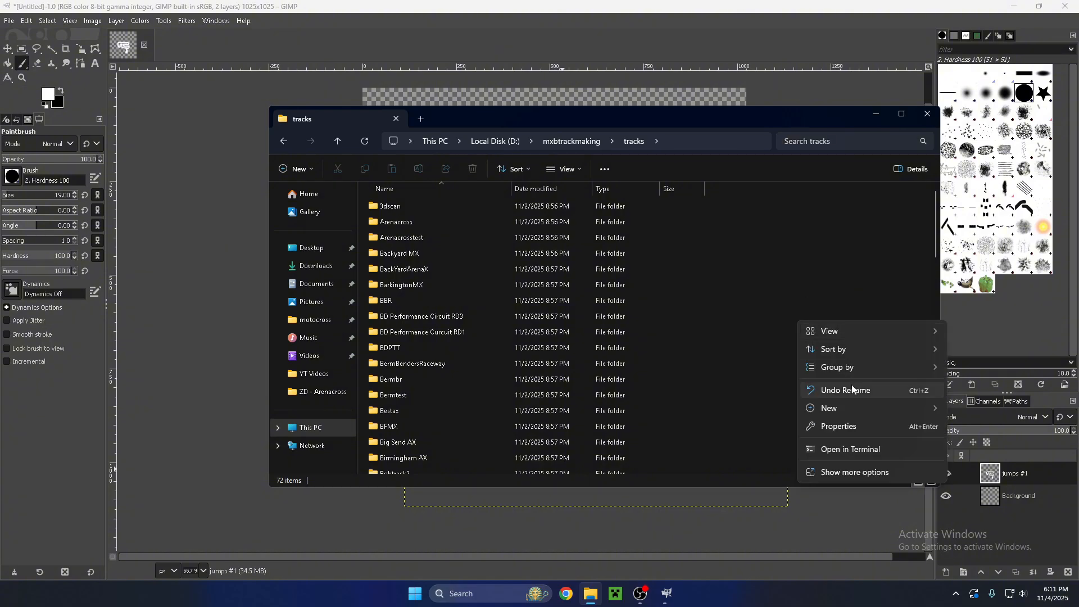
mouse_move(853, 410)
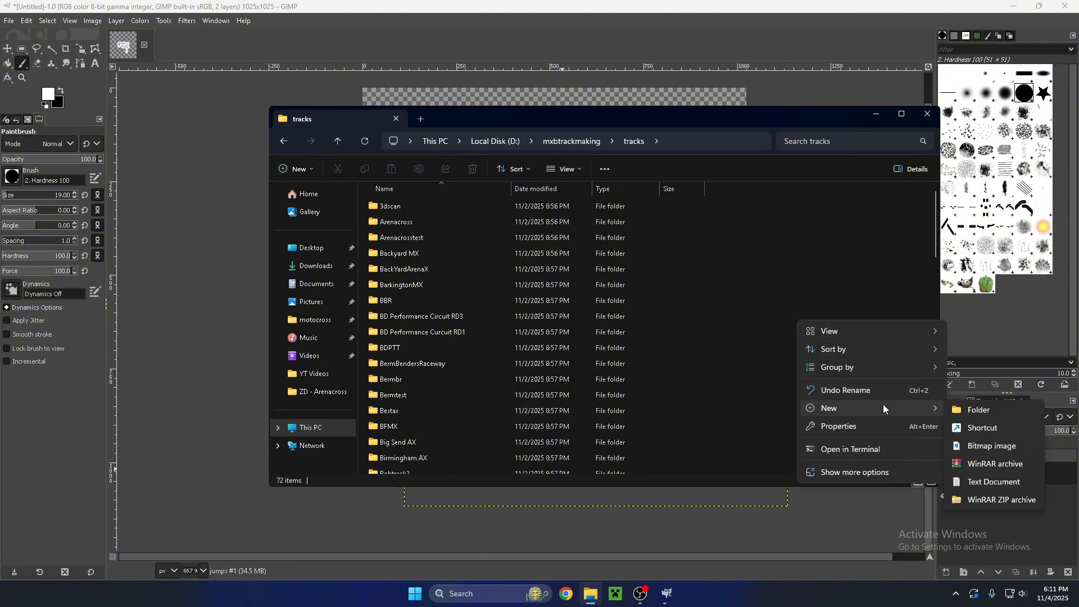
click(987, 416)
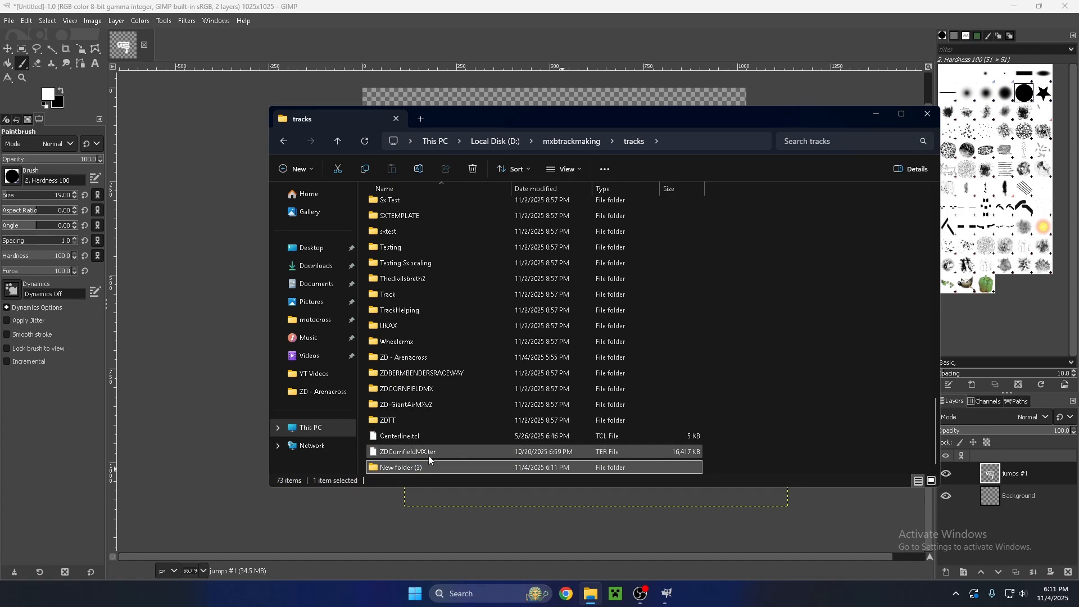
right_click(444, 468)
click(500, 477)
text(Test)
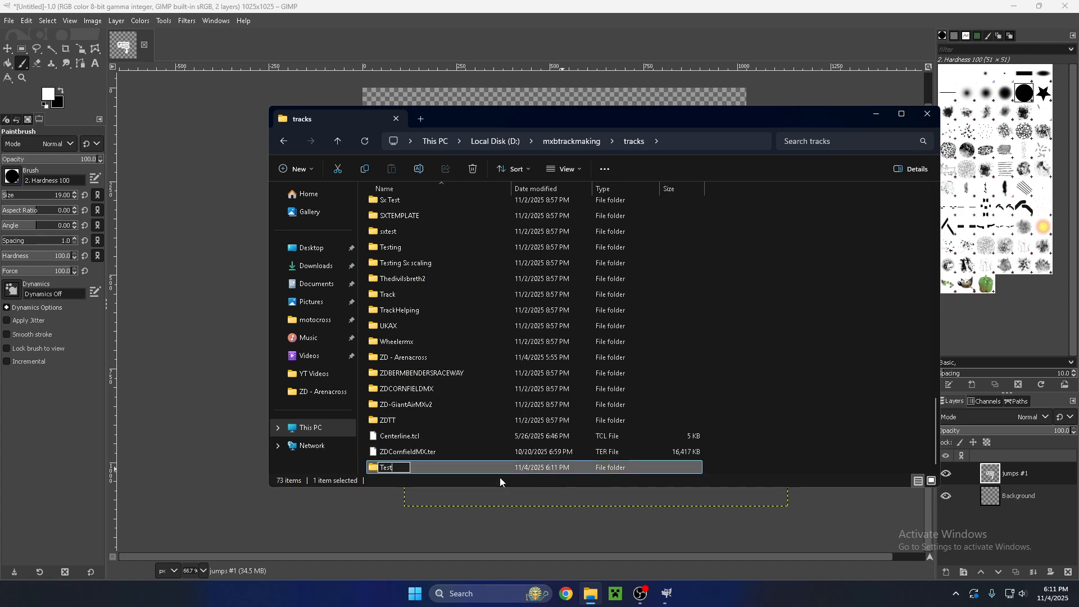
key(Return)
click(928, 114)
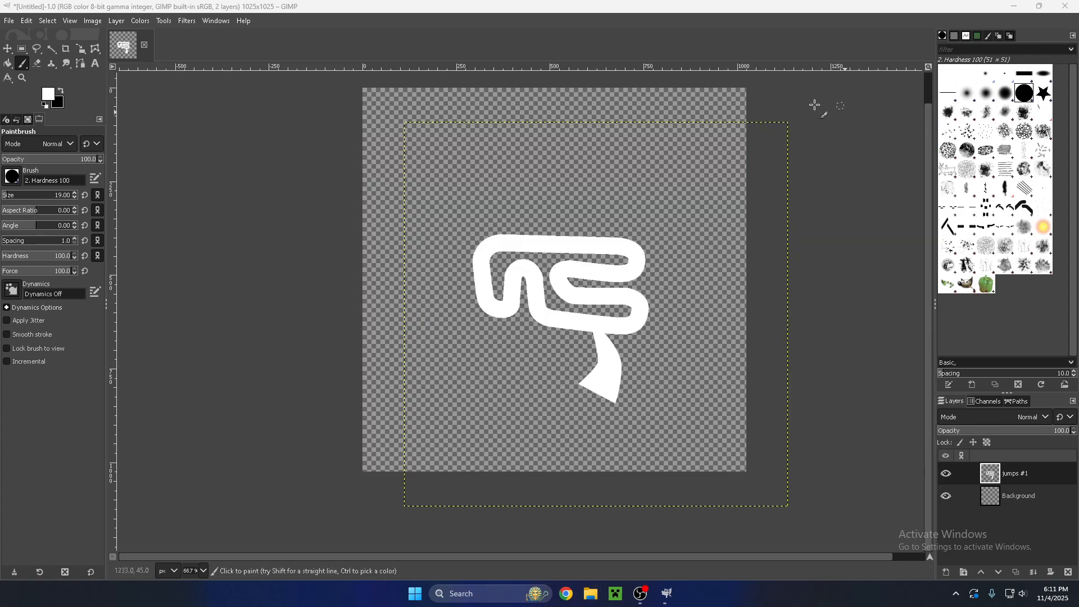
- Export the GIMP image as layout.png into the mxbtrackmaking\tracks\Test folder with the default PNG options
click(7, 19)
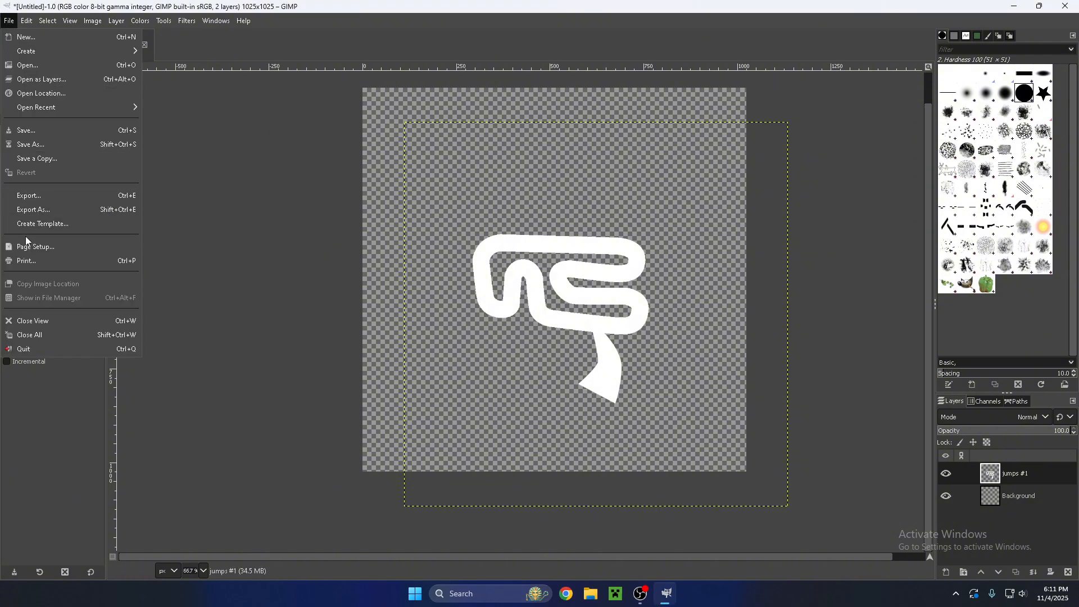
click(34, 210)
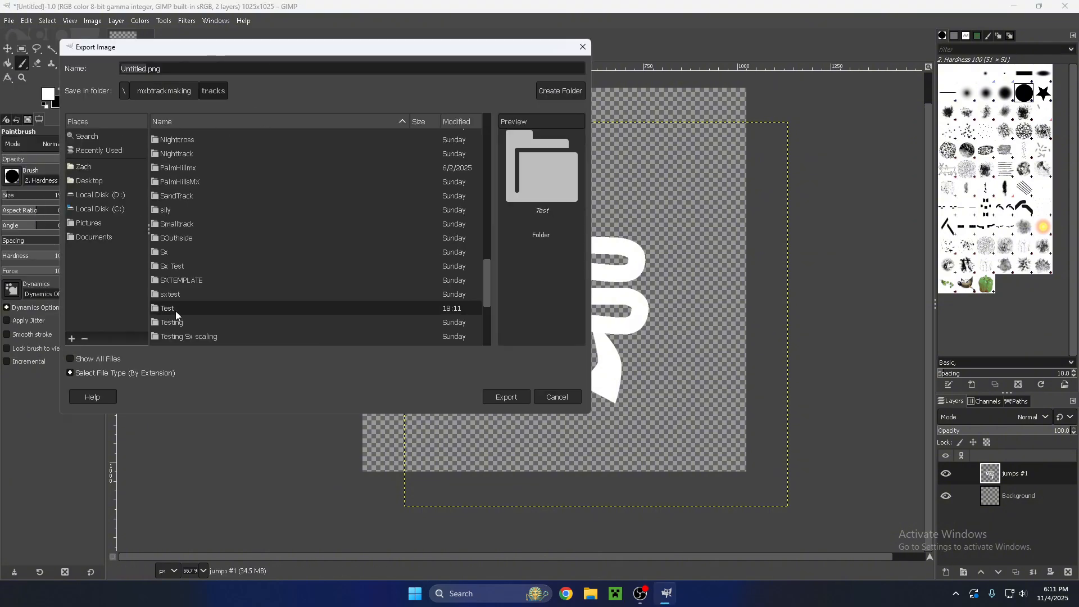
double_click(176, 310)
drag(181, 70, 93, 63)
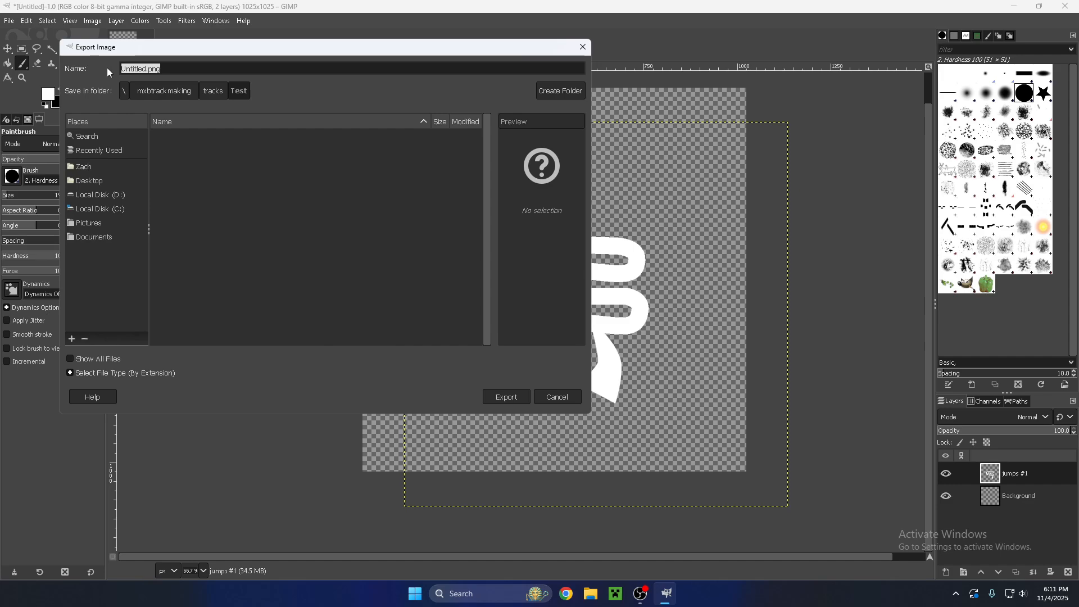
text(layout.png)
key(Return)
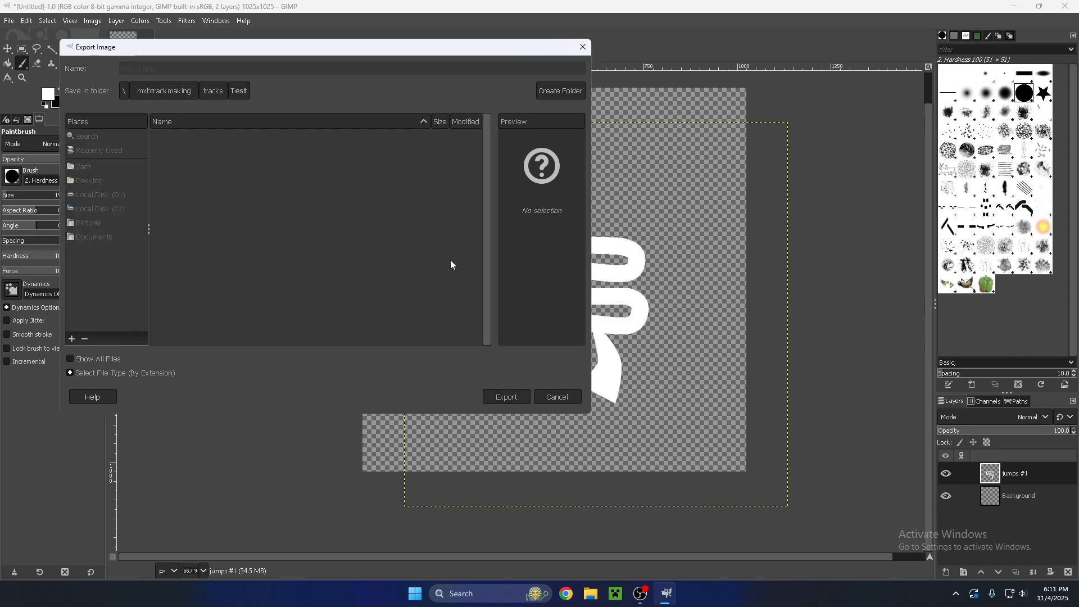
click(553, 442)
key(3)
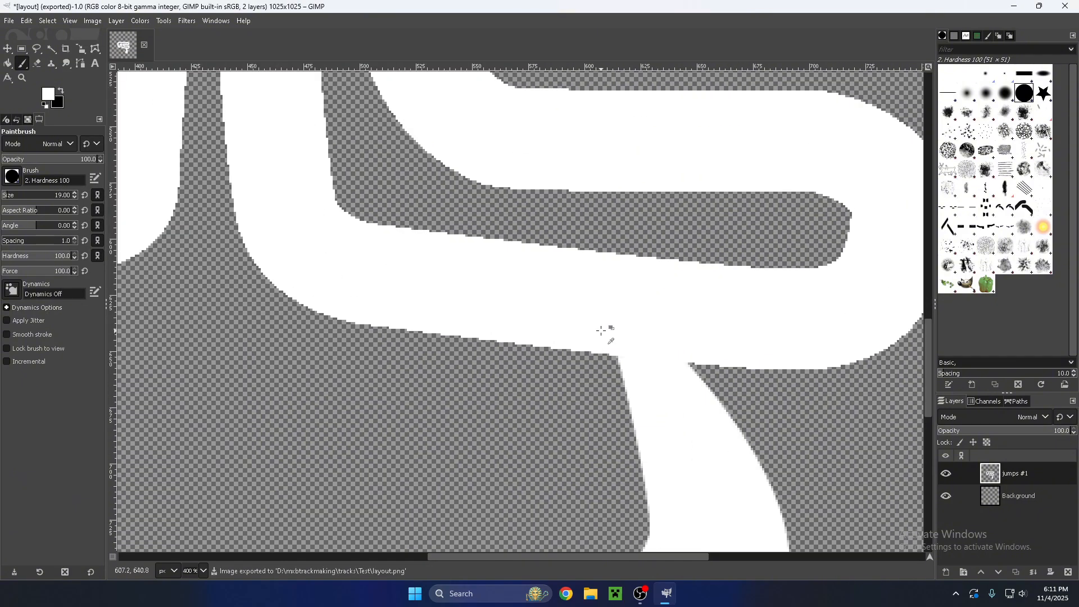
scroll(601, 329, down, 5)
scroll(600, 295, up, 1)
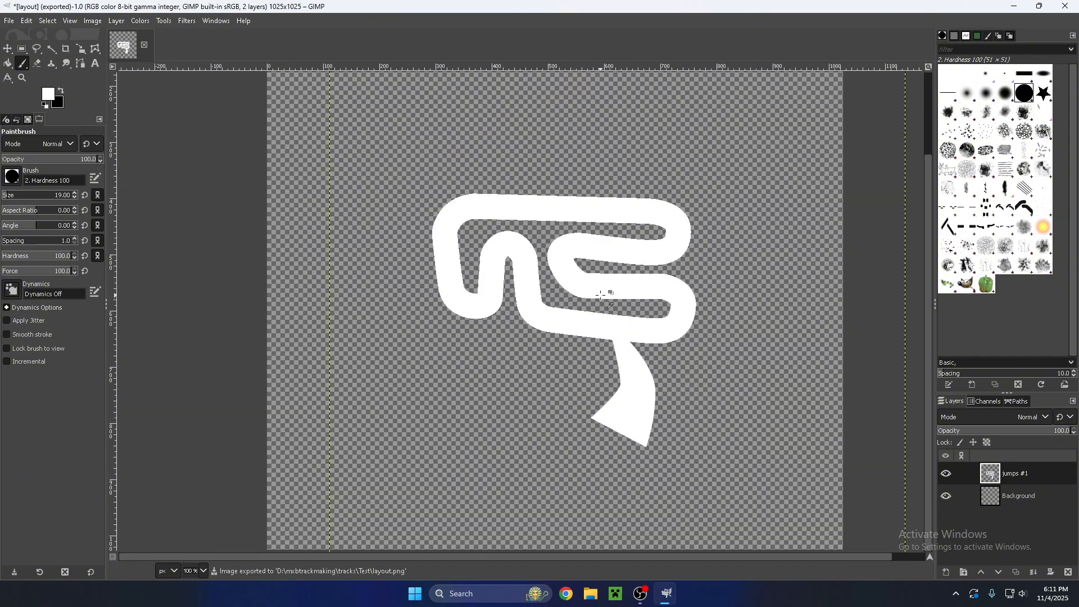
scroll(601, 295, down, 1)
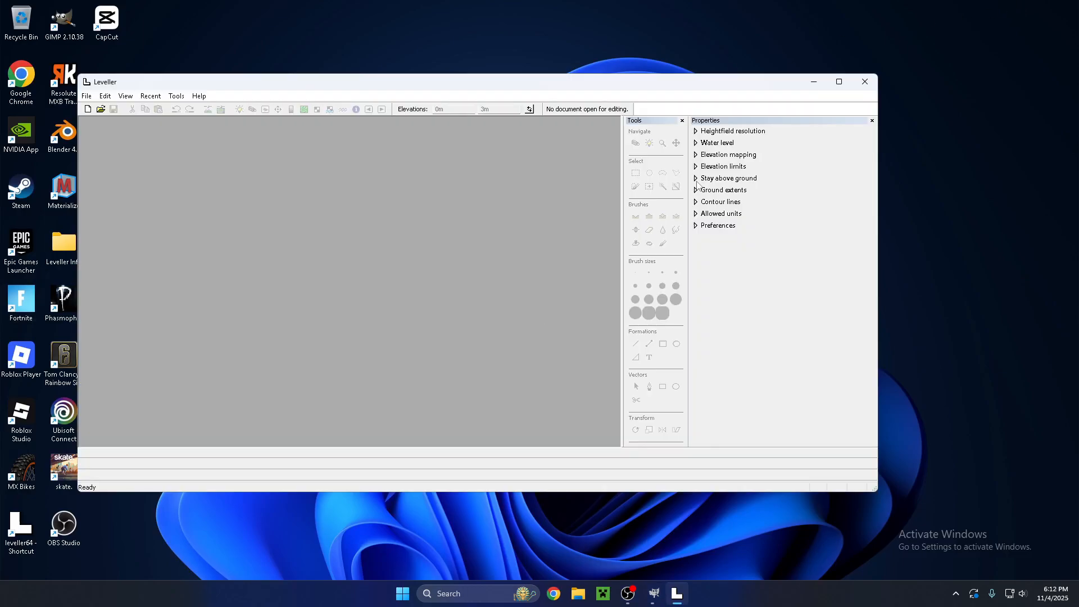
- In Leveller, create a new document named terrain with the 1024 x 1024 preset and the +1 option for 1025 × 1025 px
click(840, 83)
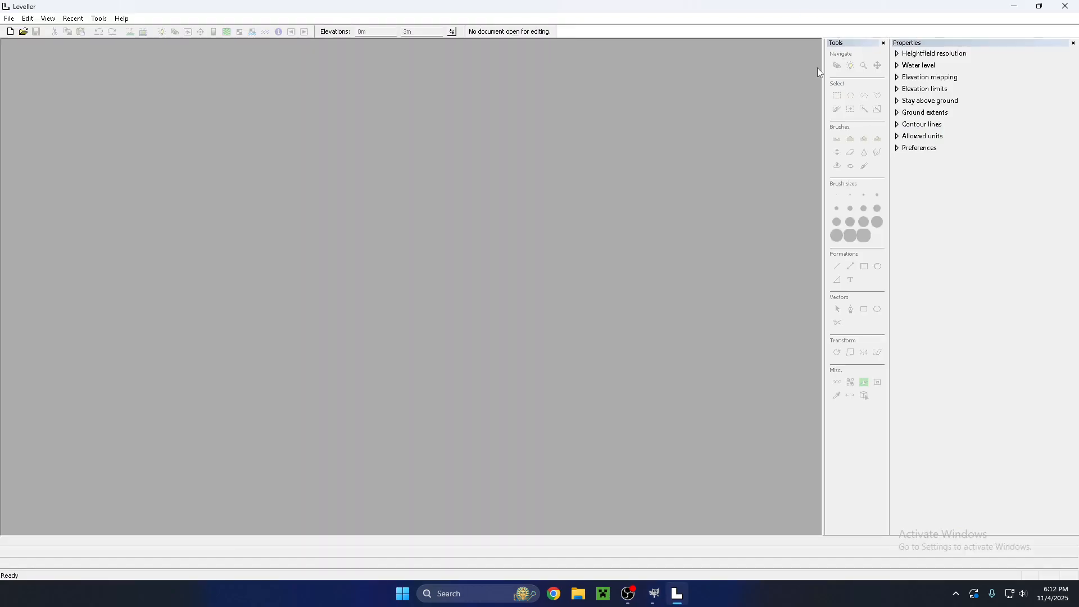
click(9, 21)
click(17, 31)
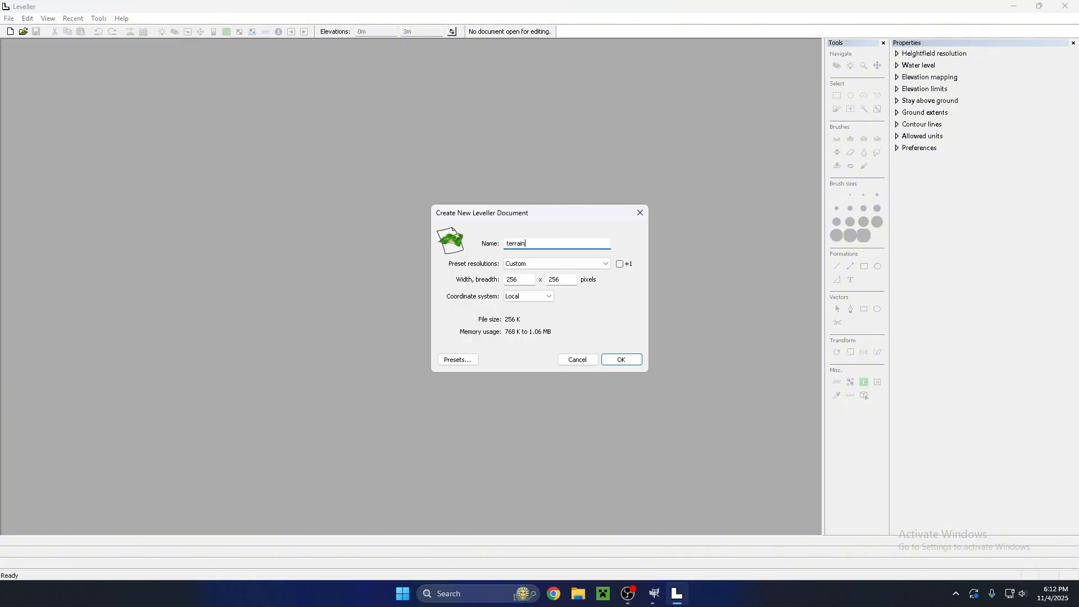
click(532, 265)
click(527, 325)
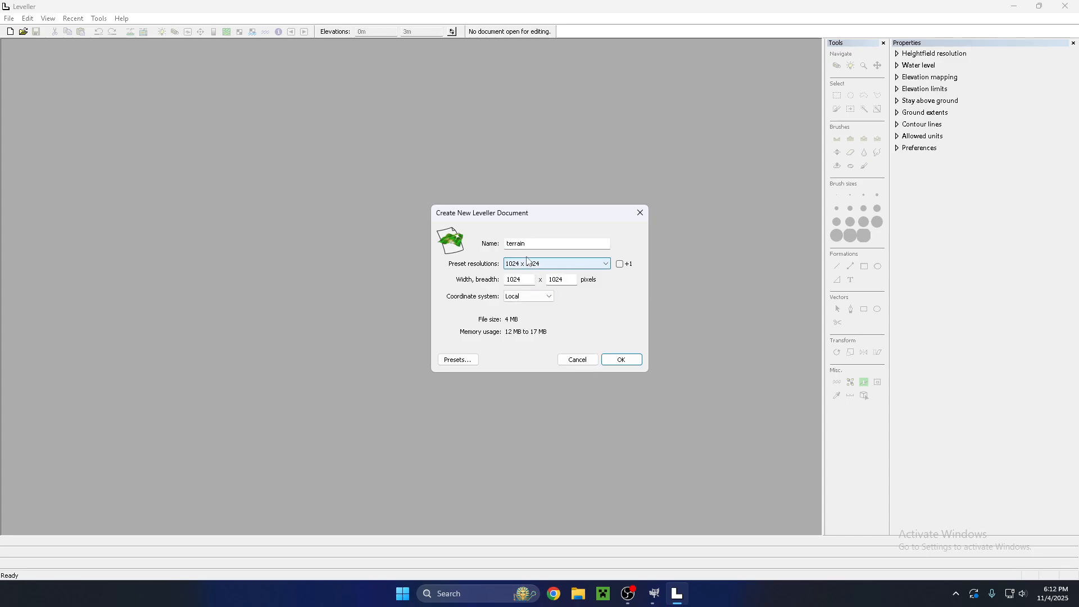
click(654, 594)
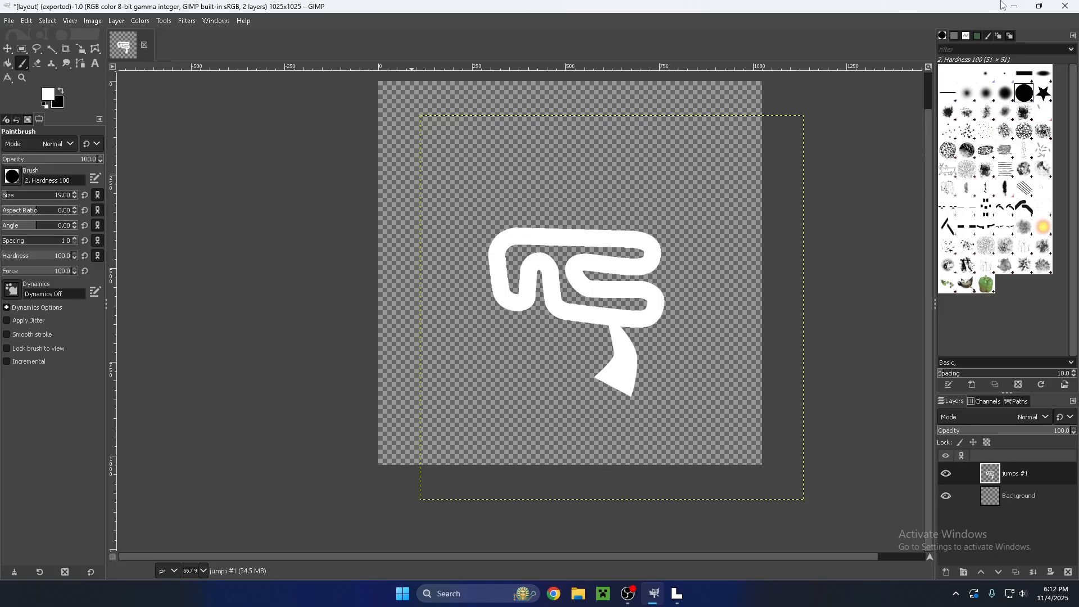
click(1015, 7)
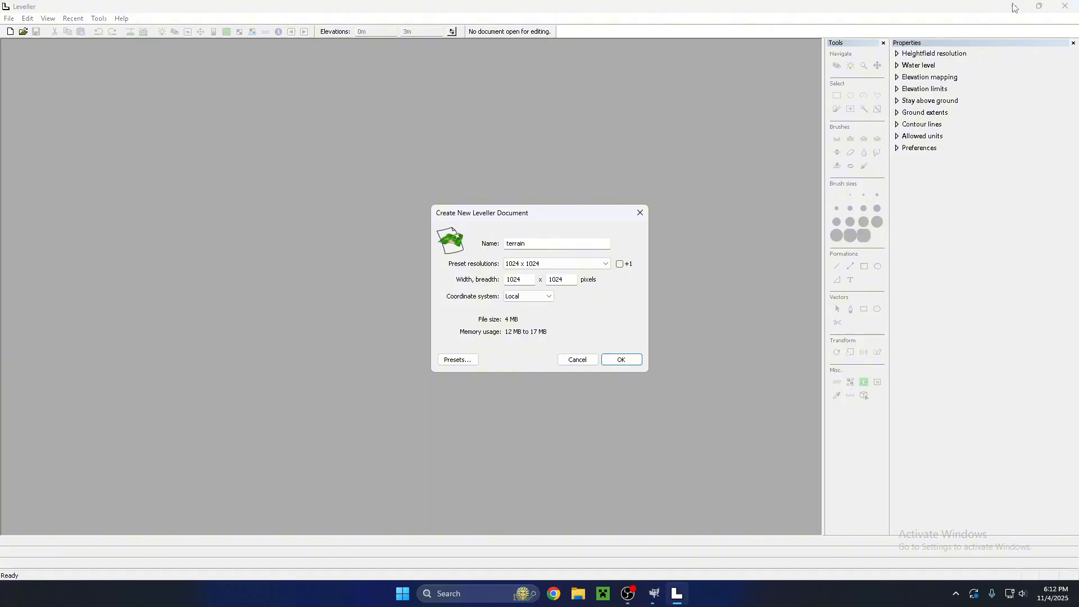
click(620, 362)
- Hide the Properties pane, widen the map view beside the 3D scene, and fit the whole terrain in it
click(1073, 43)
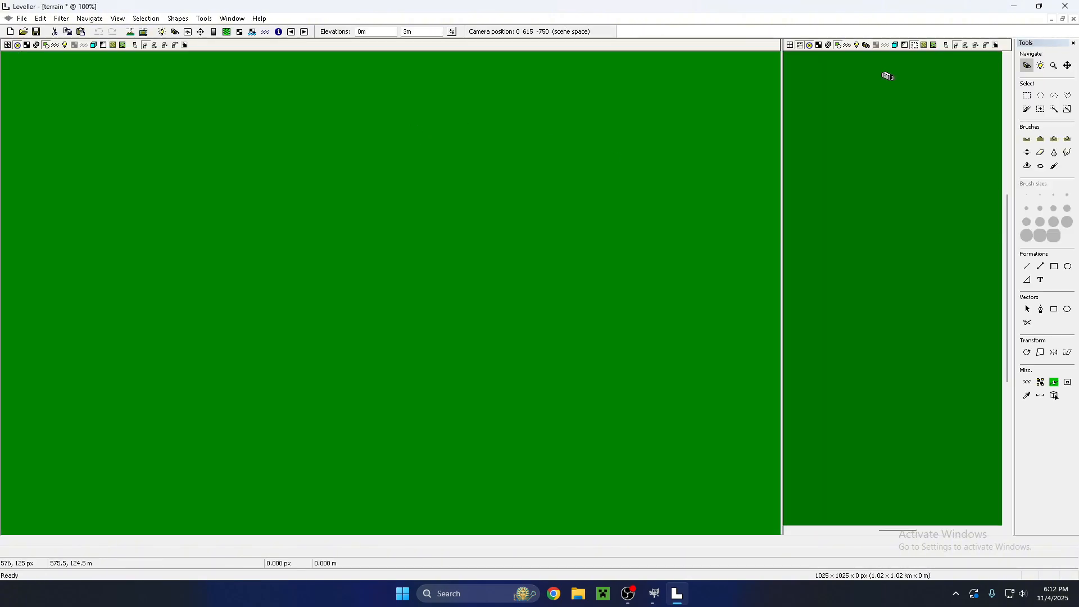
drag(784, 198, 579, 191)
scroll(671, 194, down, 2)
drag(721, 180, 807, 212)
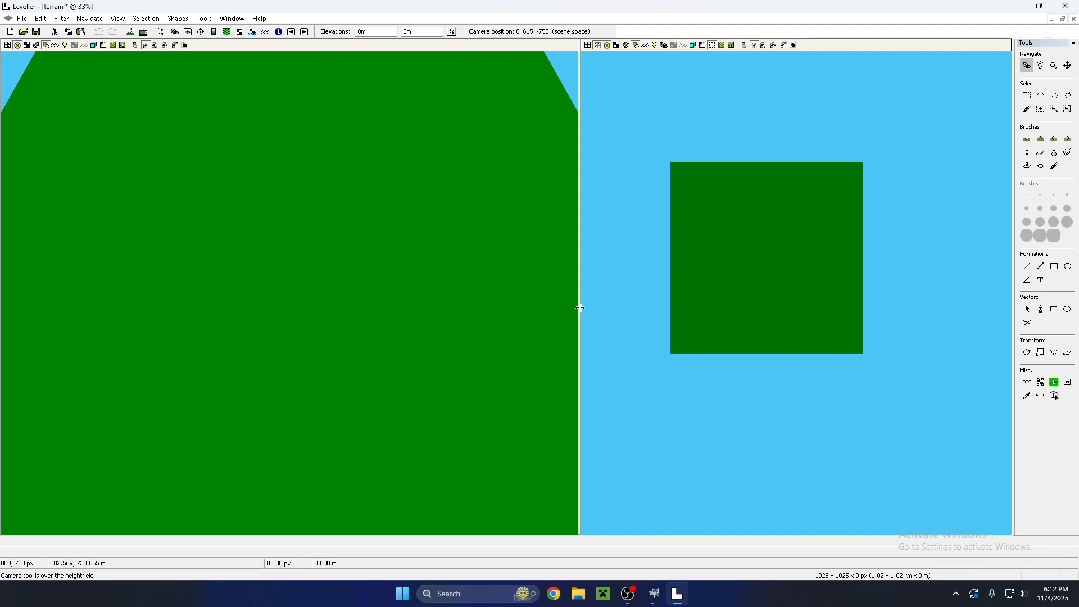
drag(707, 303, 752, 334)
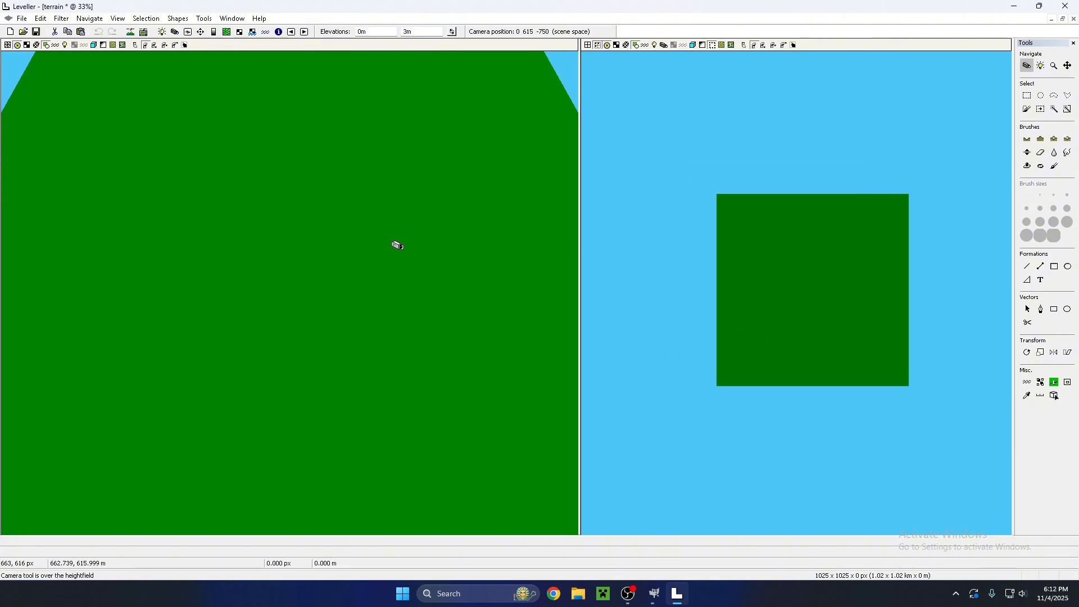
scroll(398, 246, down, 2)
- Set the ground extents in meters with the east edge located at 250 m and the south edge at 250 m
click(89, 21)
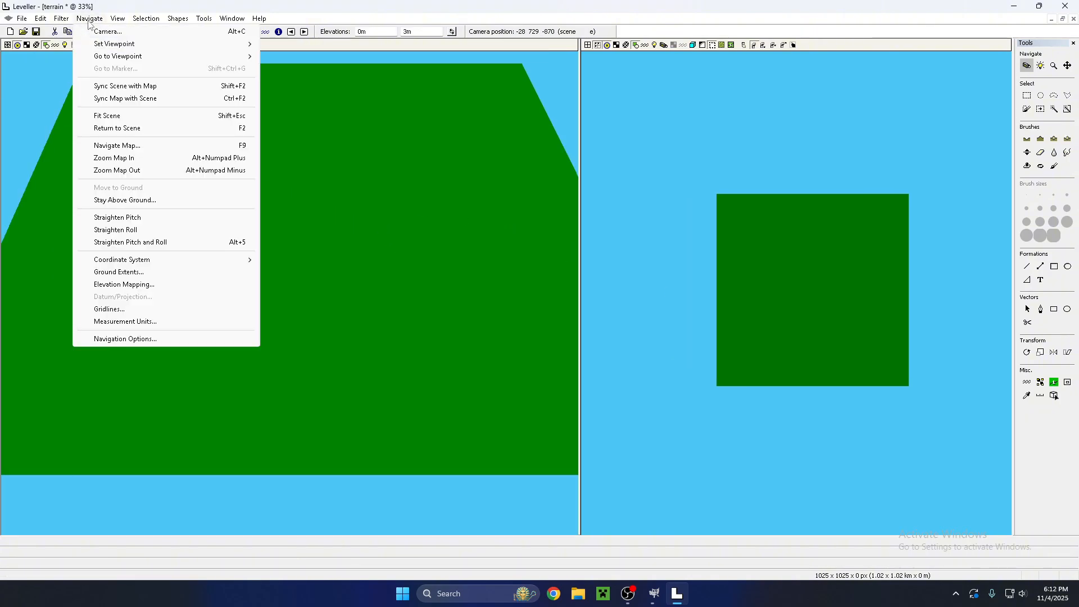
click(134, 278)
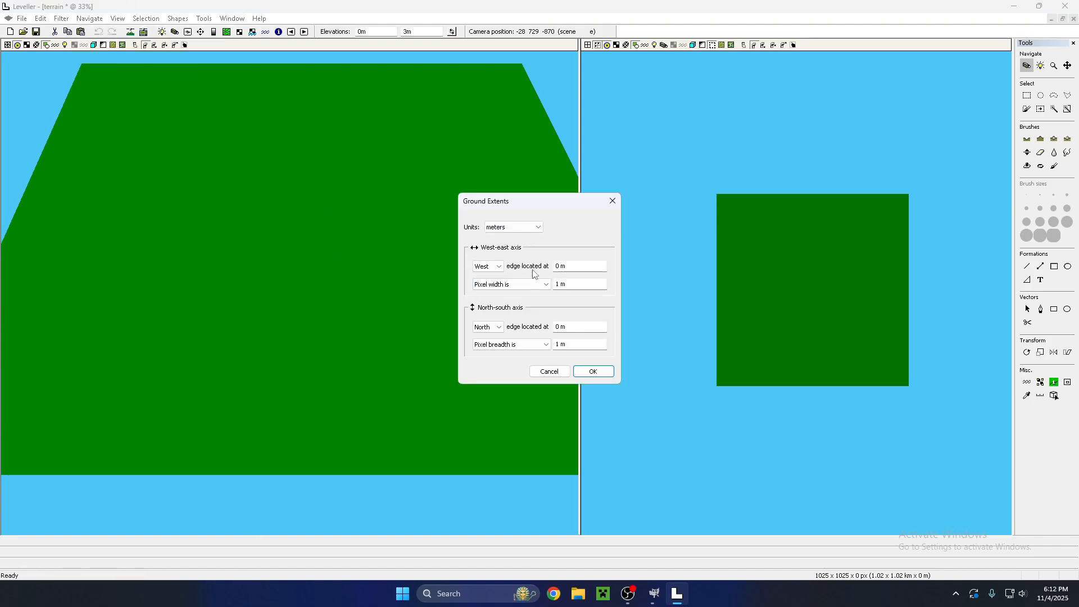
click(498, 285)
click(500, 286)
click(494, 287)
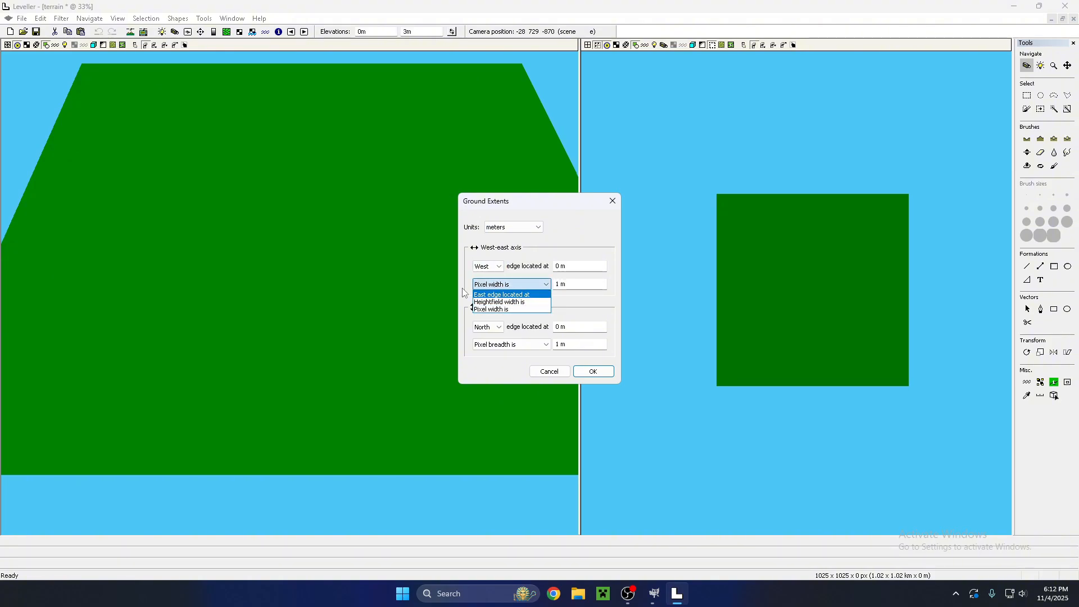
click(494, 295)
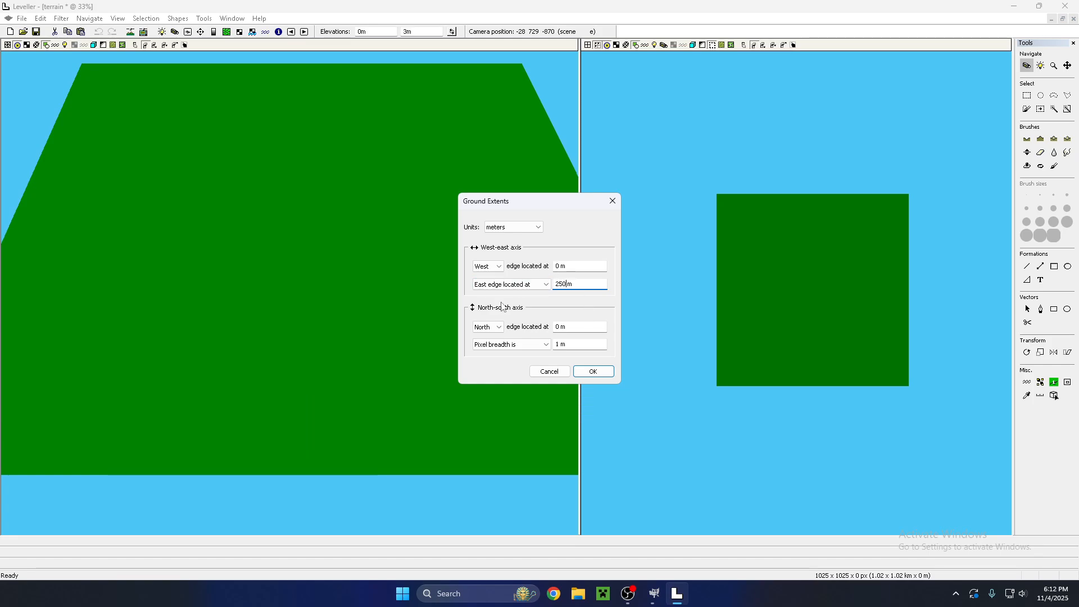
click(511, 344)
click(508, 354)
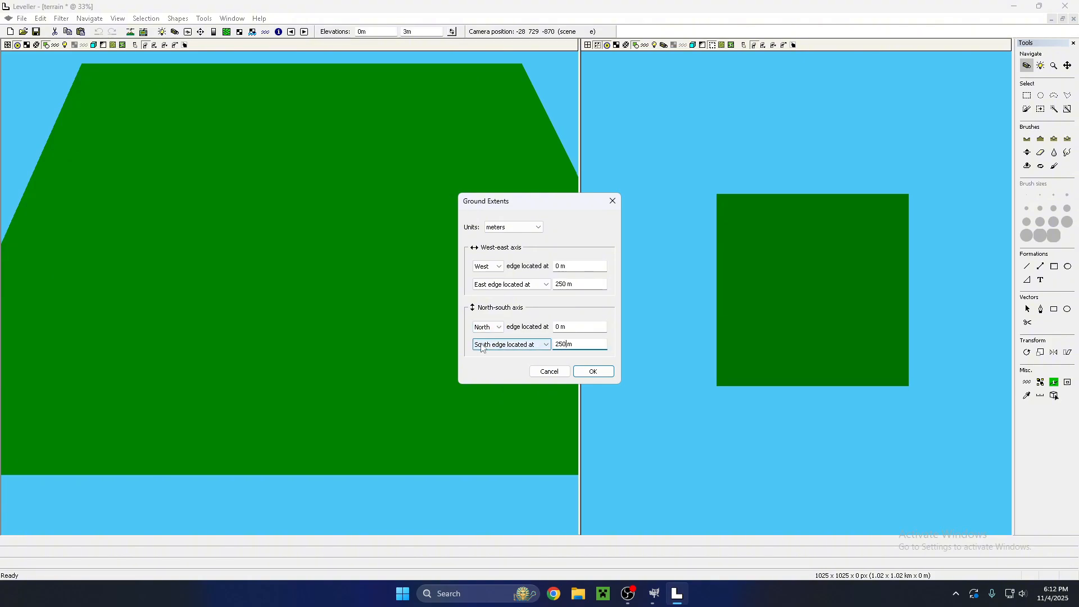
click(593, 371)
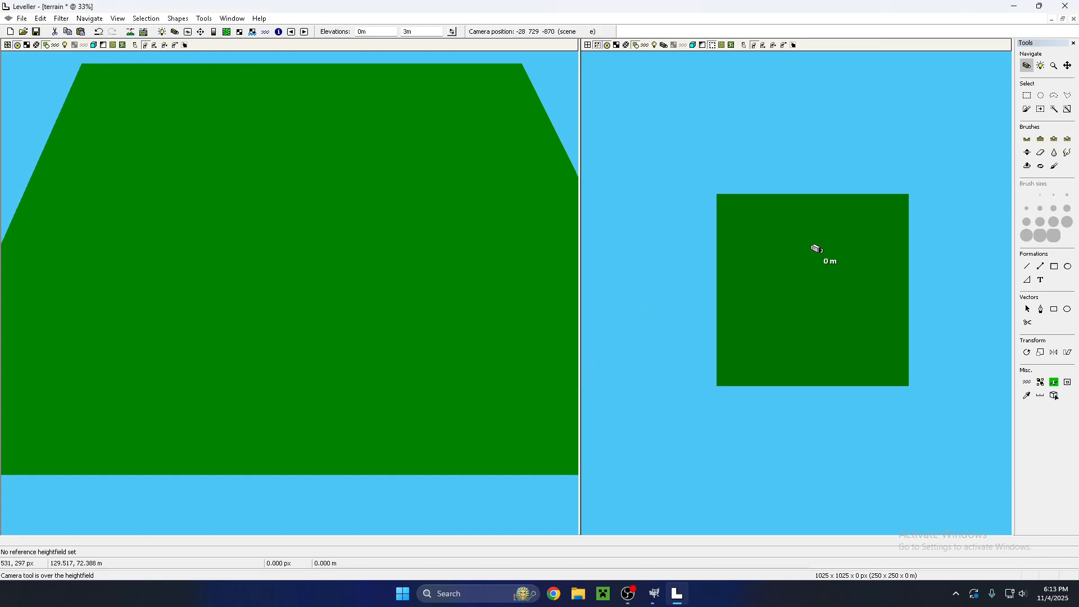
- Flatten two adjacent 10 px spots near the terrain's northeast corner, one to an elevation of -5 m and the other to 10 m
scroll(781, 278, up, 3)
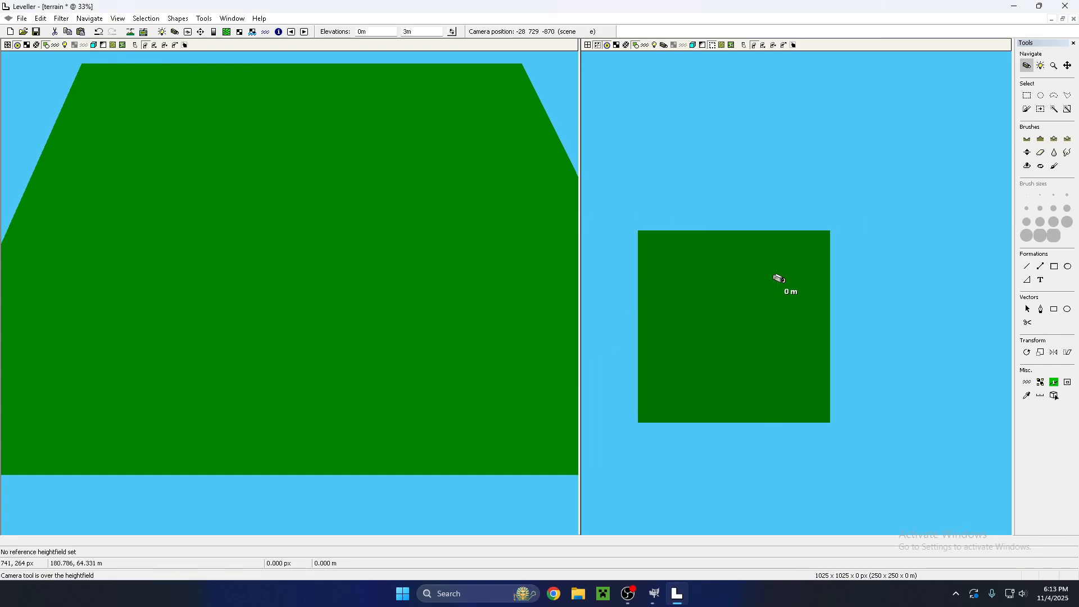
click(1042, 154)
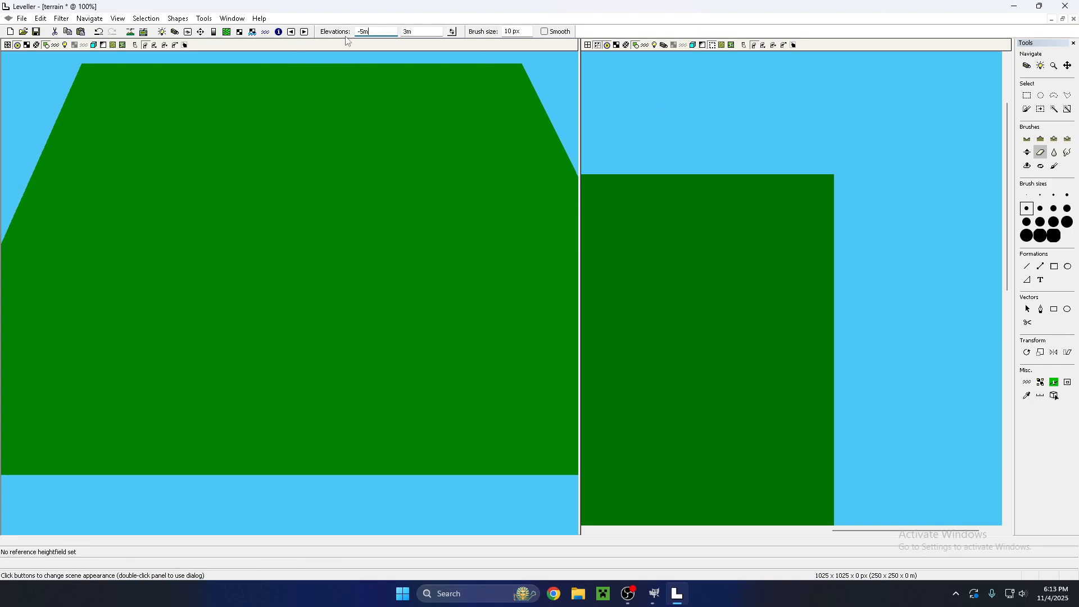
click(816, 178)
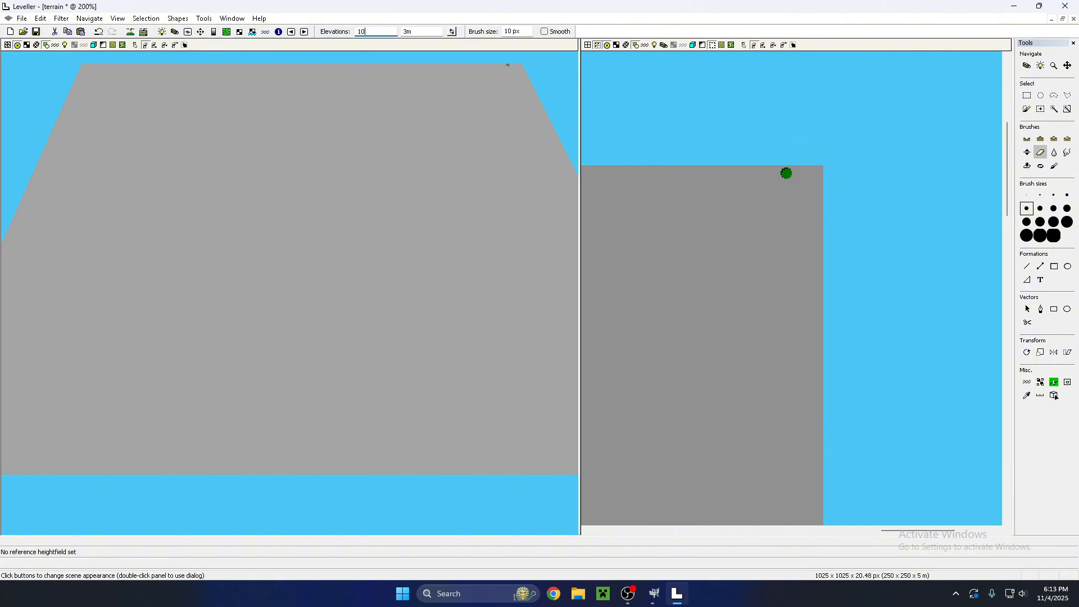
key(Return)
click(801, 173)
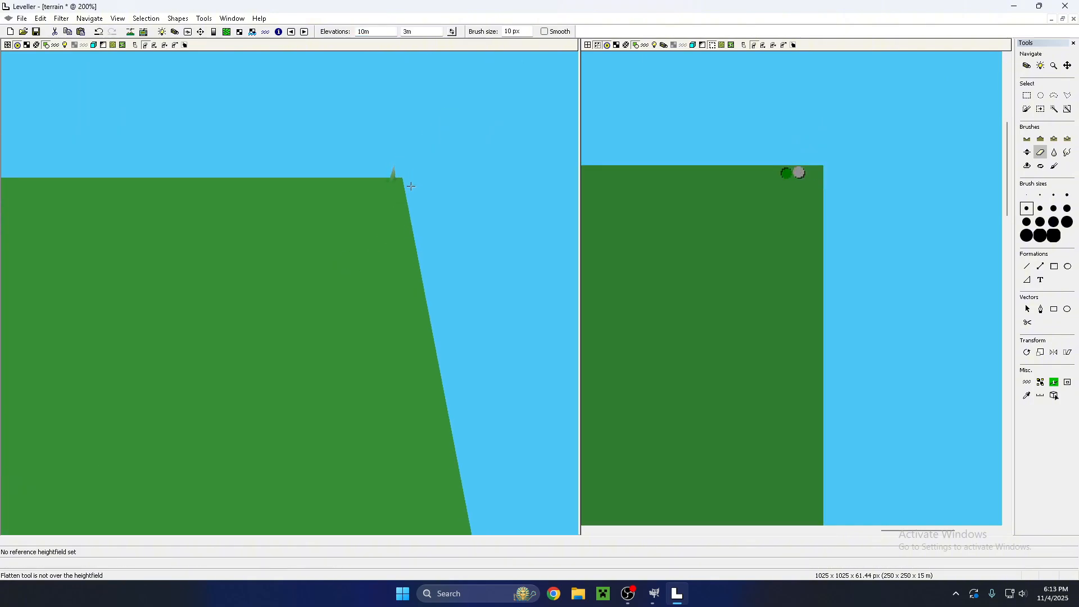
- Examine the flattened corner spots in the 3D scene from several camera angles and distances
key(c)
drag(411, 186, 385, 231)
scroll(393, 208, down, 5)
scroll(399, 209, up, 2)
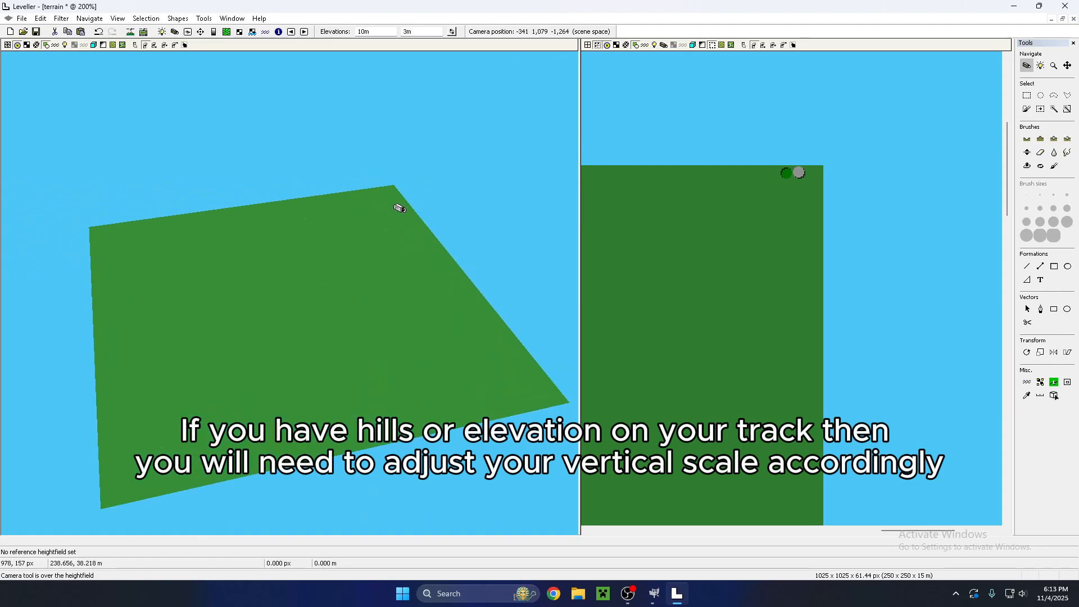
scroll(399, 208, up, 5)
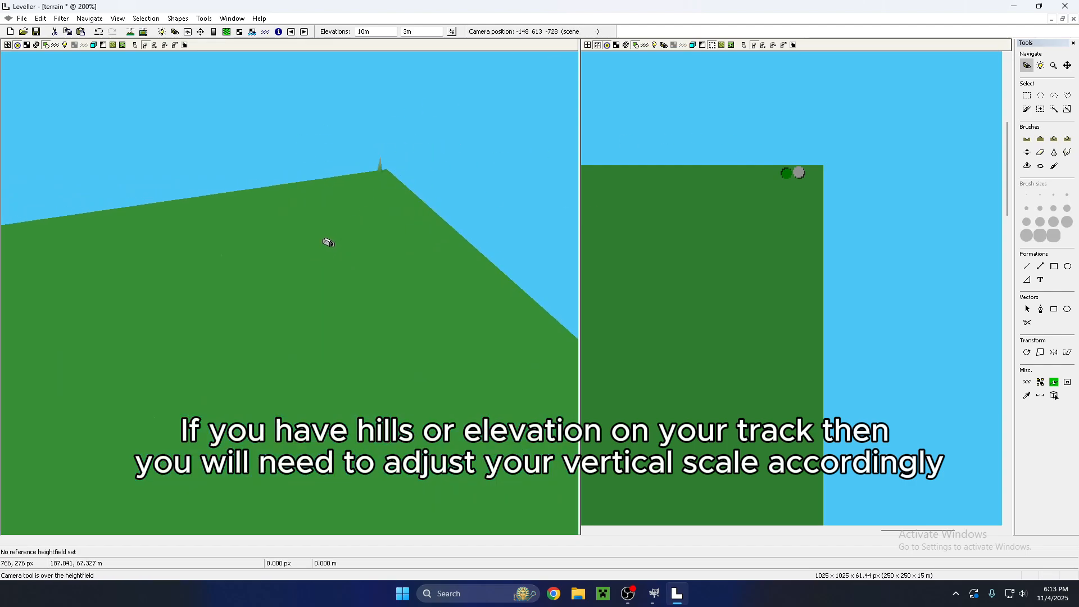
scroll(328, 243, down, 3)
drag(329, 243, 399, 219)
scroll(402, 217, up, 3)
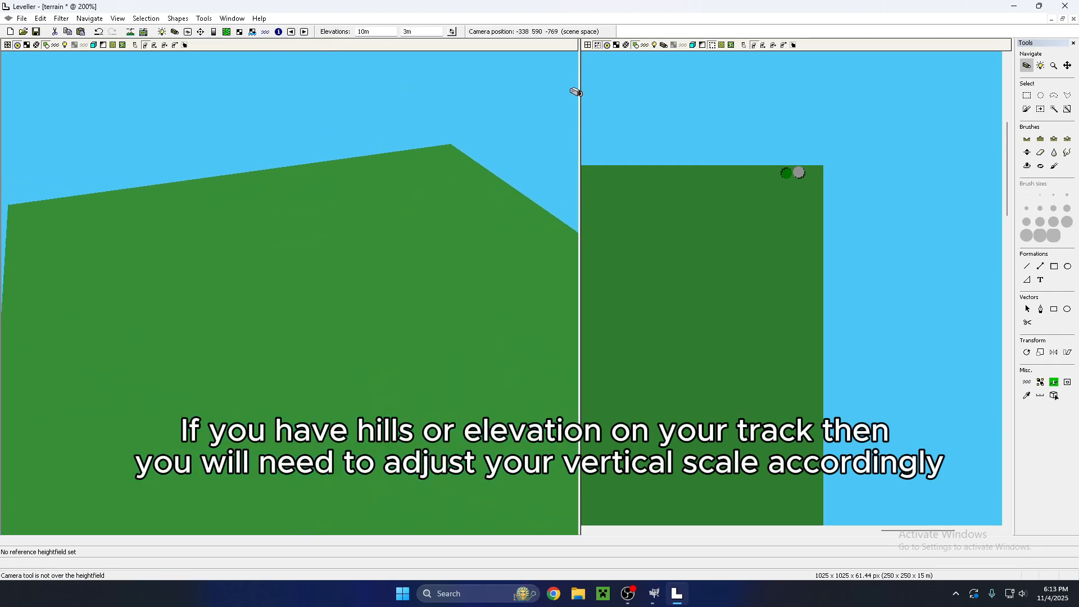
- Open the heightfield texture settings and set the texture bitmap's format to PNG bitmap, ready to choose its file
scroll(596, 95, down, 2)
click(240, 32)
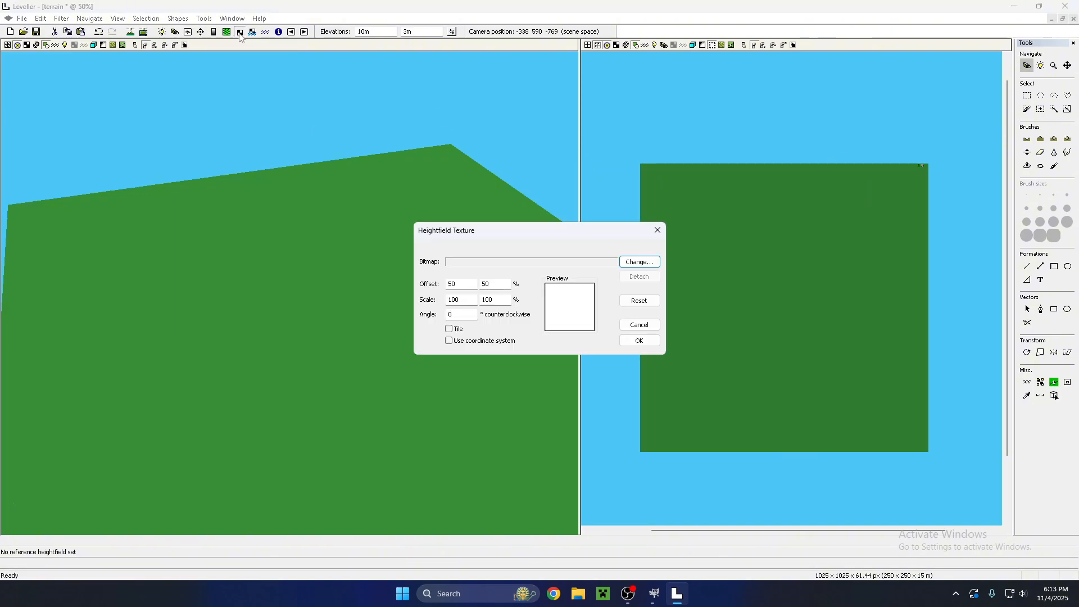
click(615, 264)
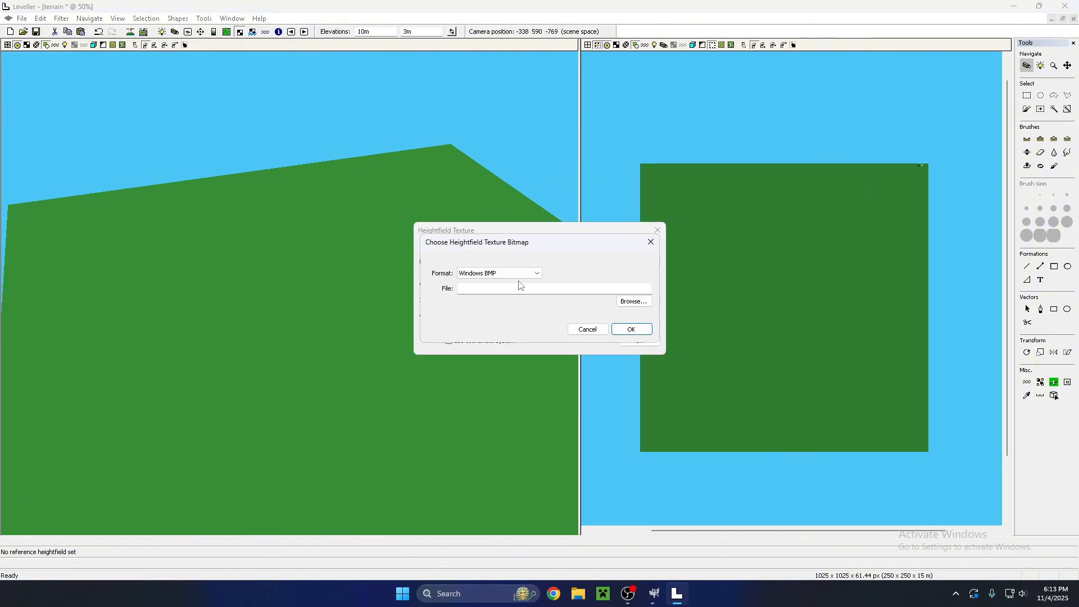
click(500, 273)
click(475, 400)
click(634, 300)
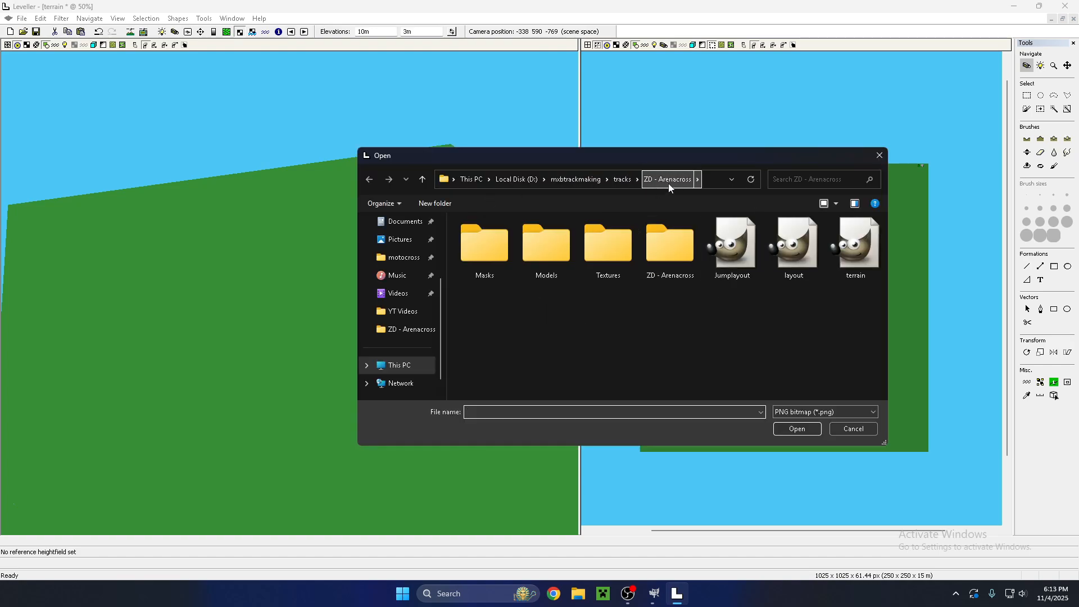
- Load layout.png from D:\mxbtrackmaking\tracks\Test as the heightfield texture and apply it
click(397, 349)
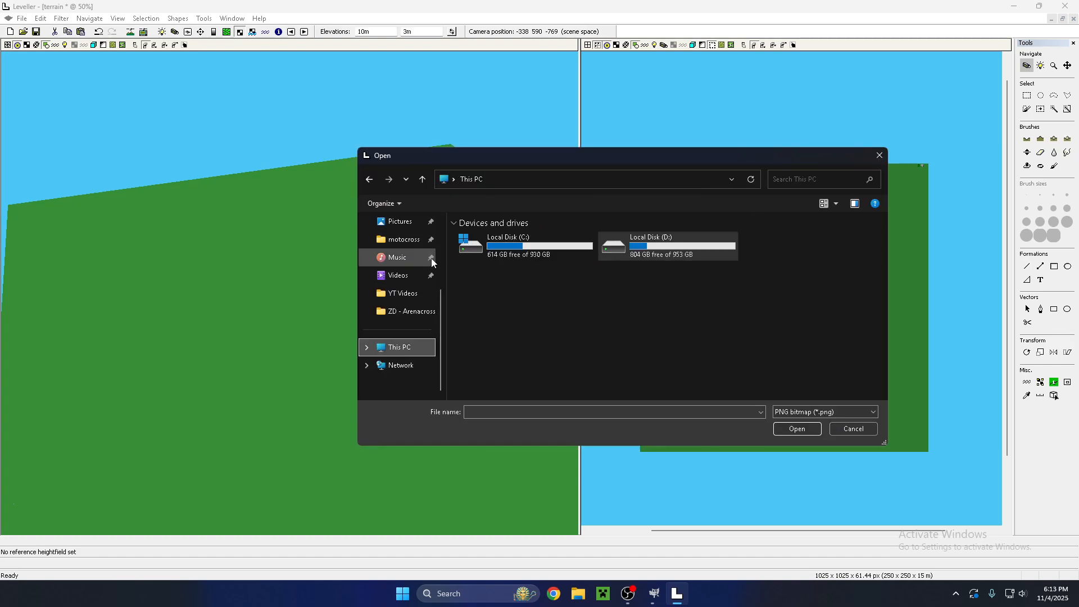
double_click(675, 244)
double_click(494, 268)
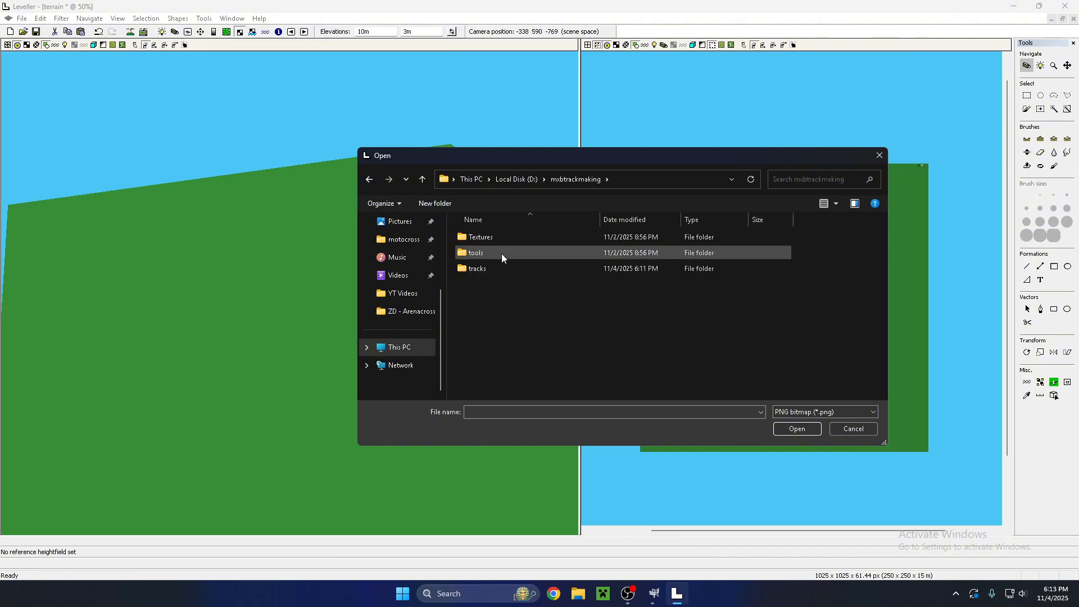
double_click(501, 254)
double_click(475, 344)
double_click(493, 274)
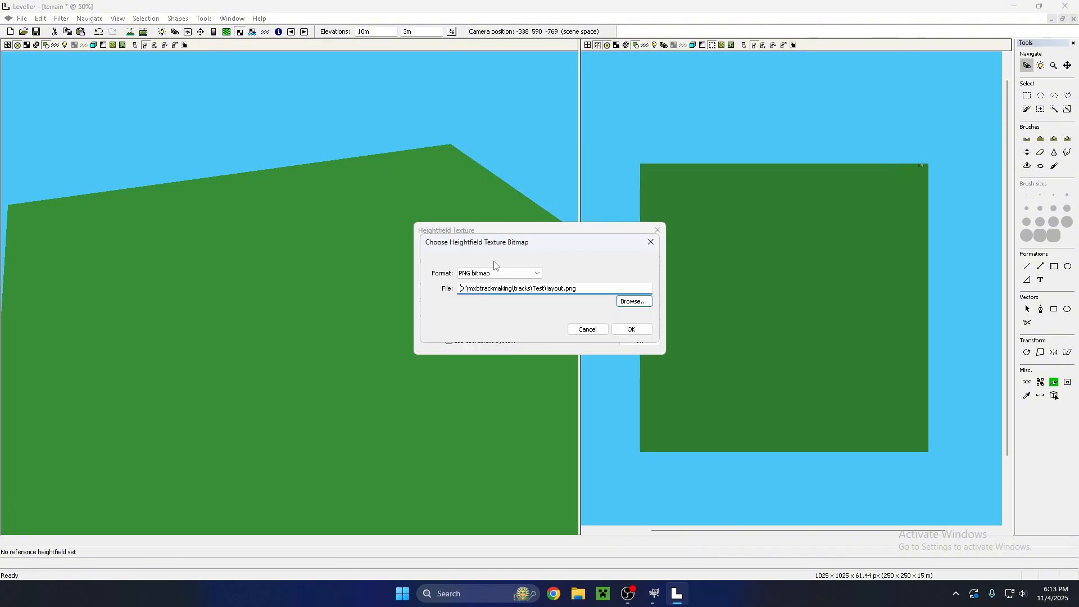
click(631, 328)
click(638, 340)
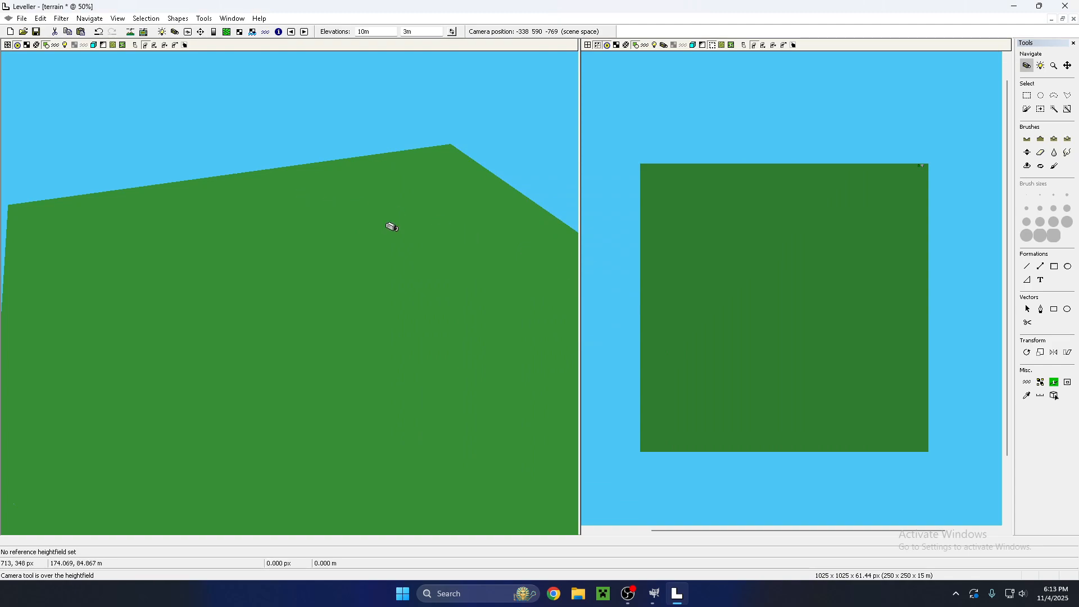
- Show the heightfield texture in both the 3D scene and the map view
scroll(424, 295, down, 2)
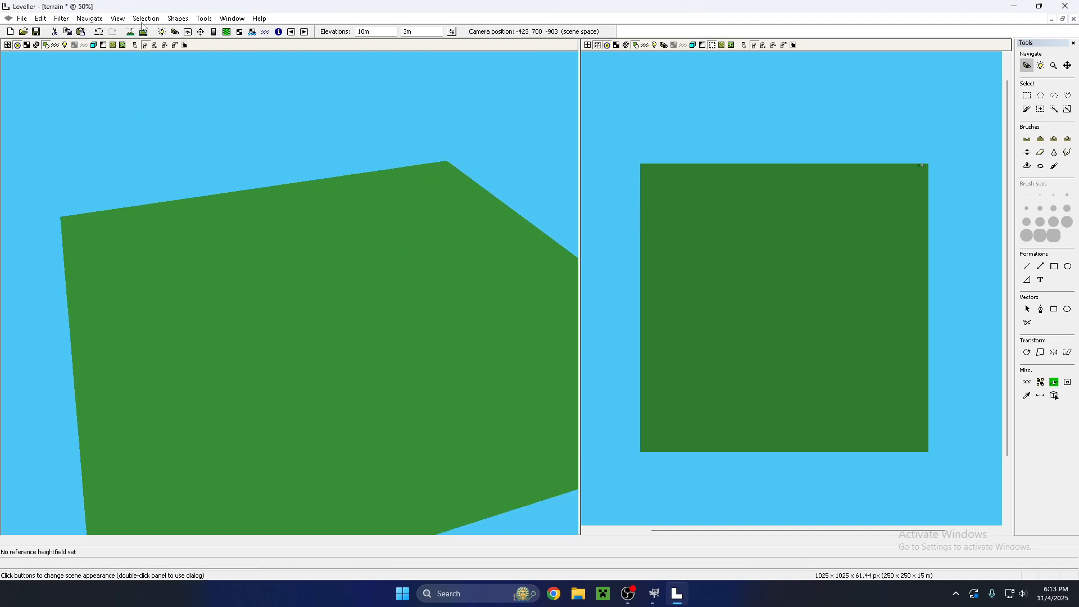
click(27, 45)
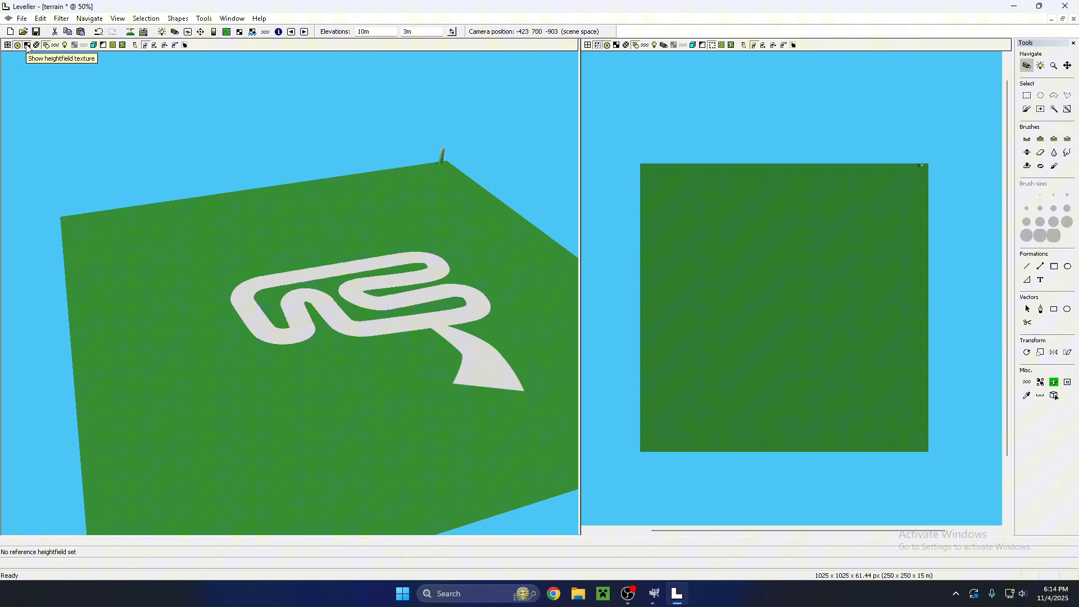
click(616, 46)
scroll(766, 353, up, 2)
scroll(837, 271, down, 1)
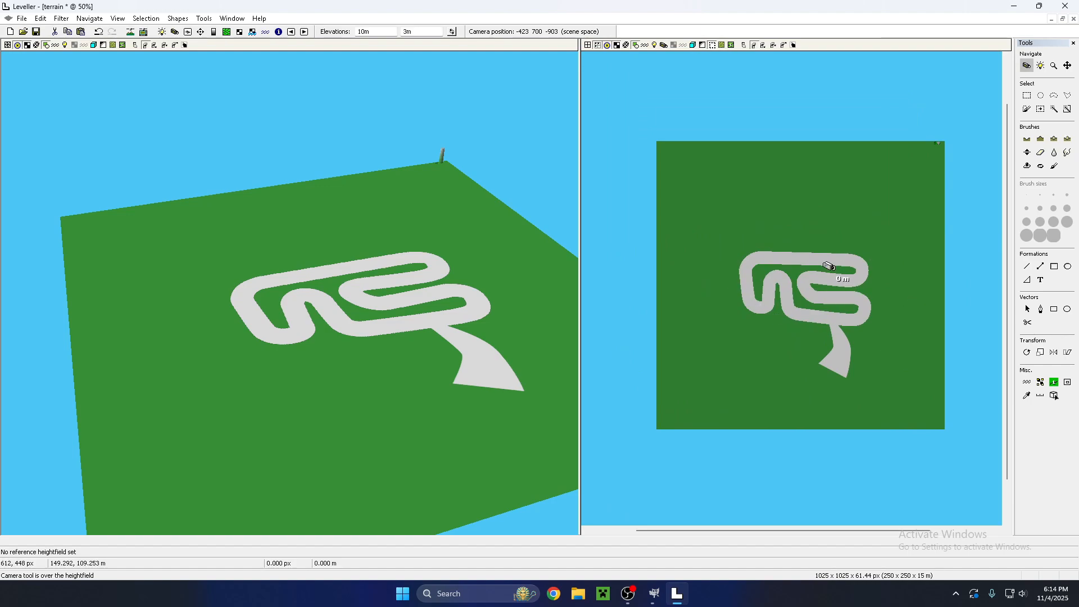
scroll(829, 266, up, 1)
scroll(812, 252, down, 1)
drag(346, 290, 250, 253)
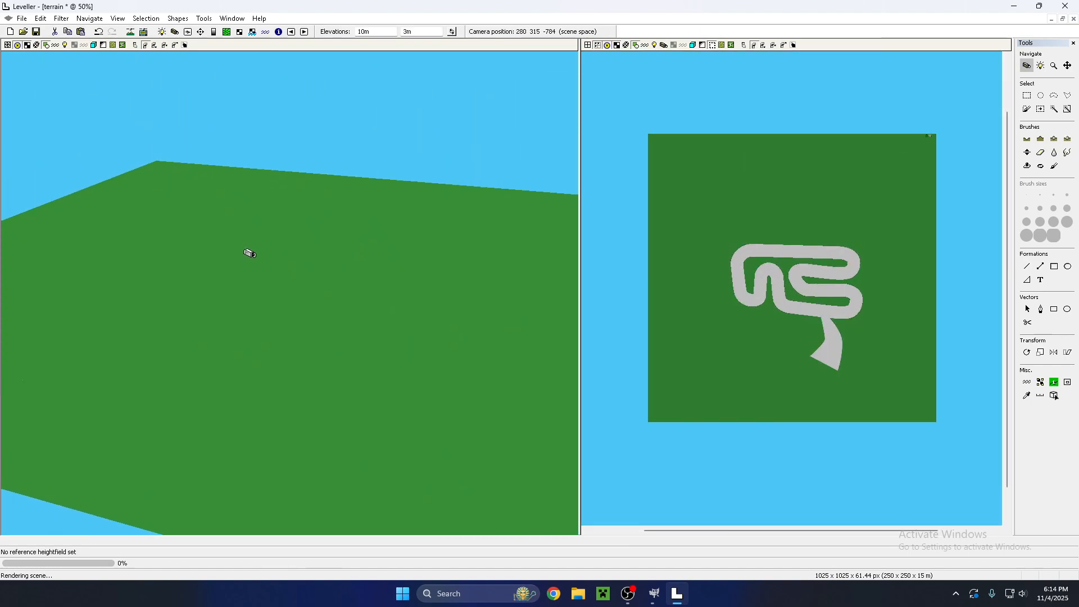
scroll(789, 226, up, 1)
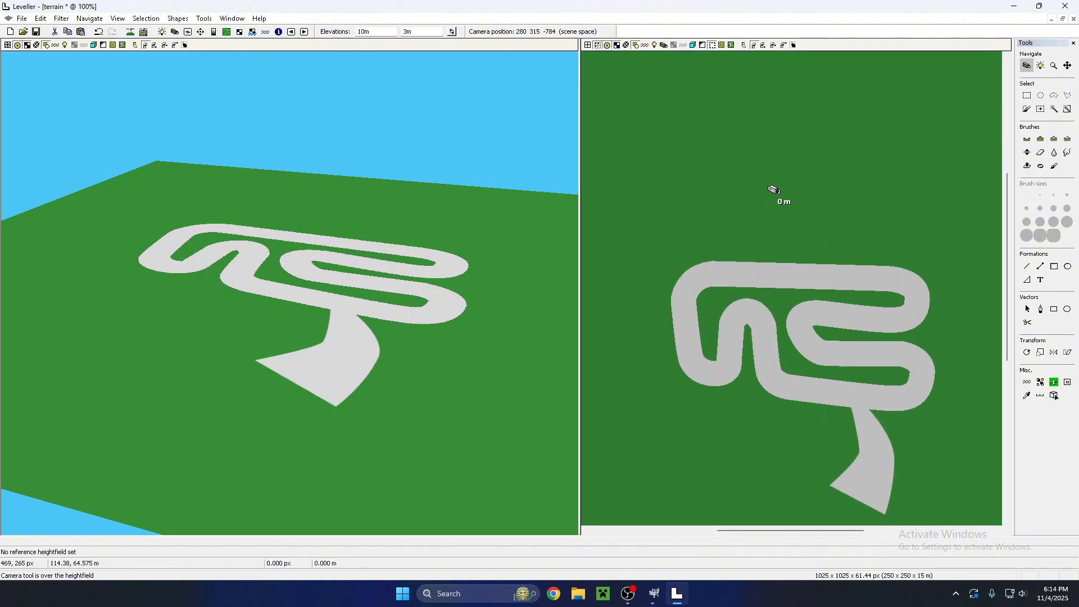
key(ctrl+s)
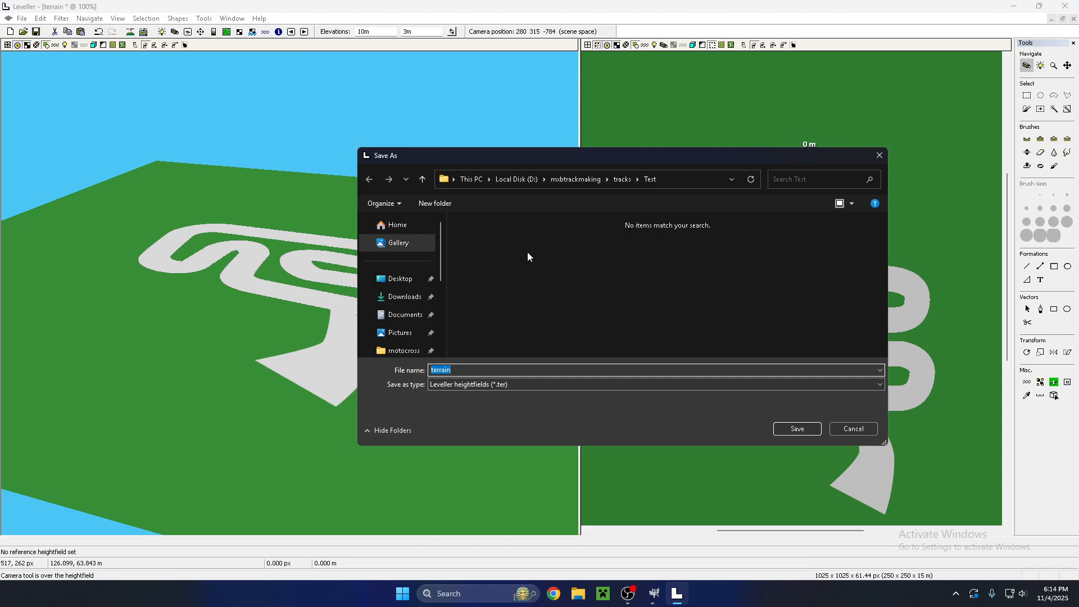
click(622, 179)
click(879, 156)
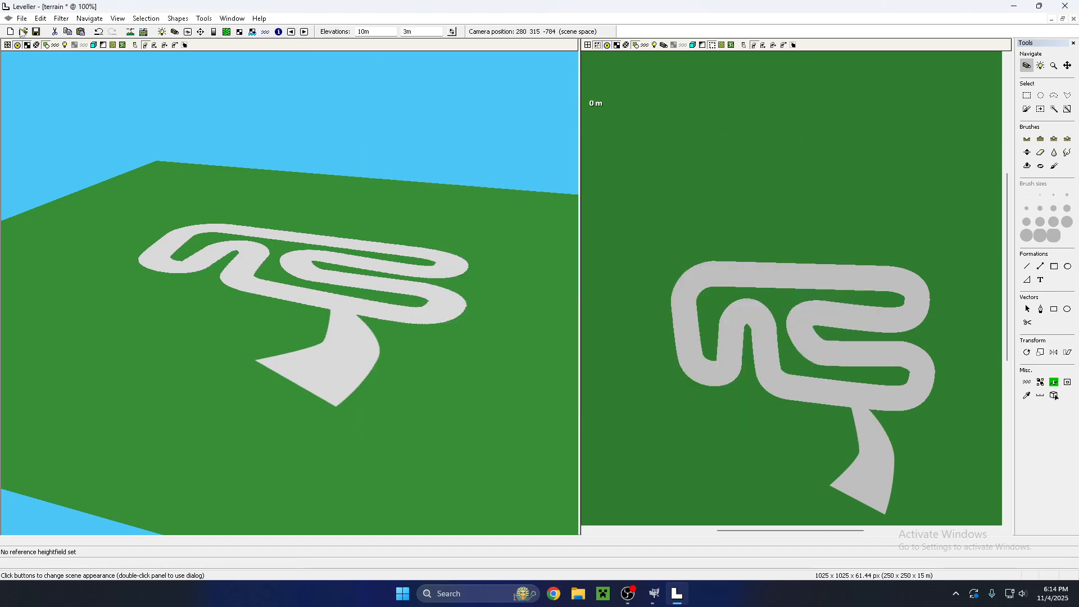
- Save the document as terrain in Leveller heightfield format (*.ter) in the Test track folder
click(22, 18)
click(43, 94)
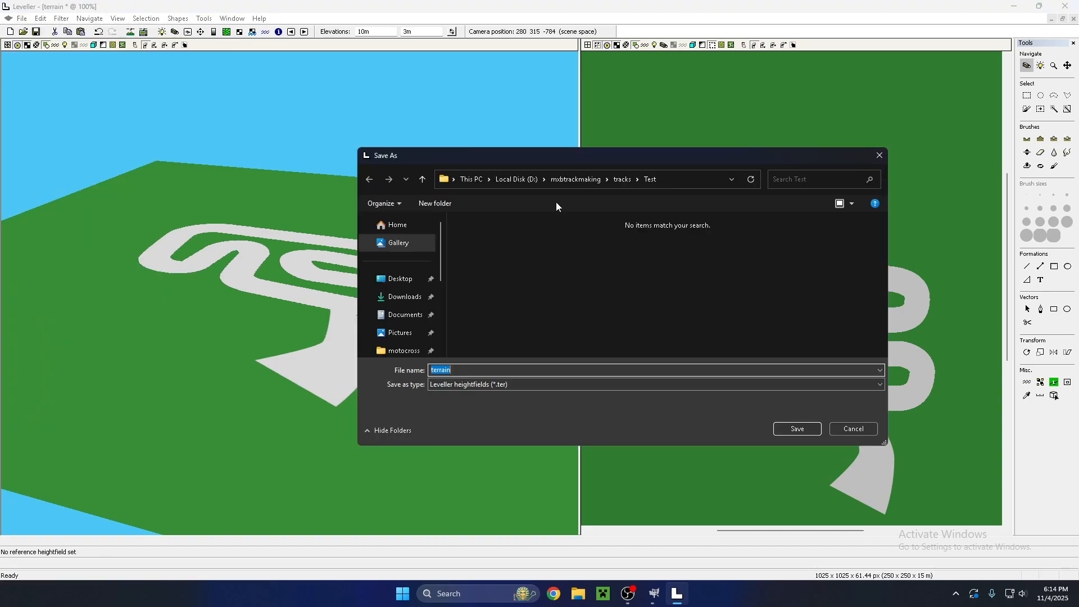
key(Return)
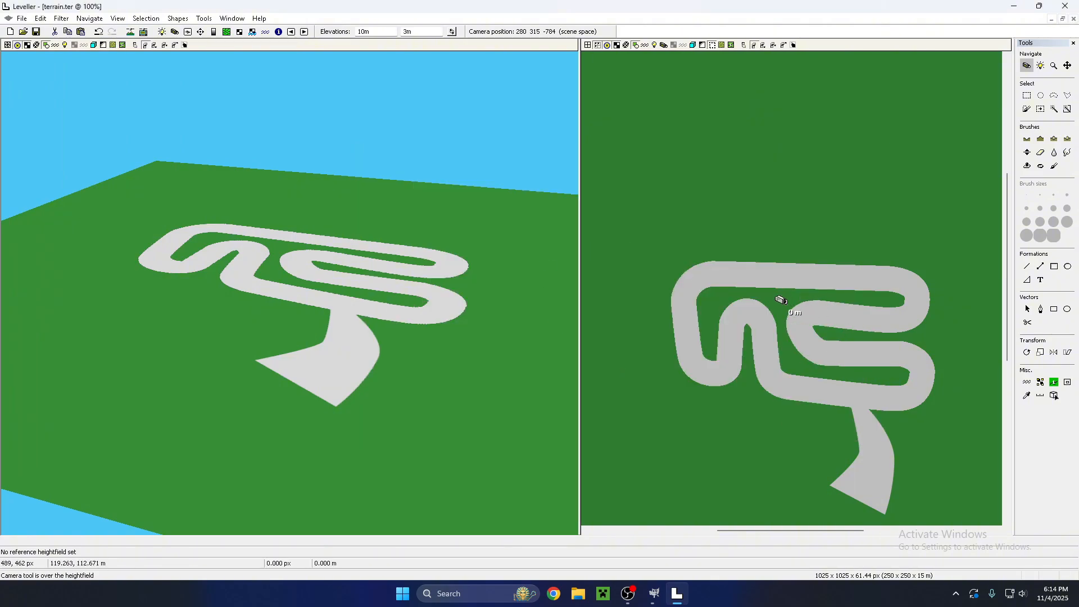
- Select the long northern straight of the track with a four-sided polygon selection, leaving out the curves at both ends
scroll(787, 326, up, 1)
scroll(768, 285, down, 1)
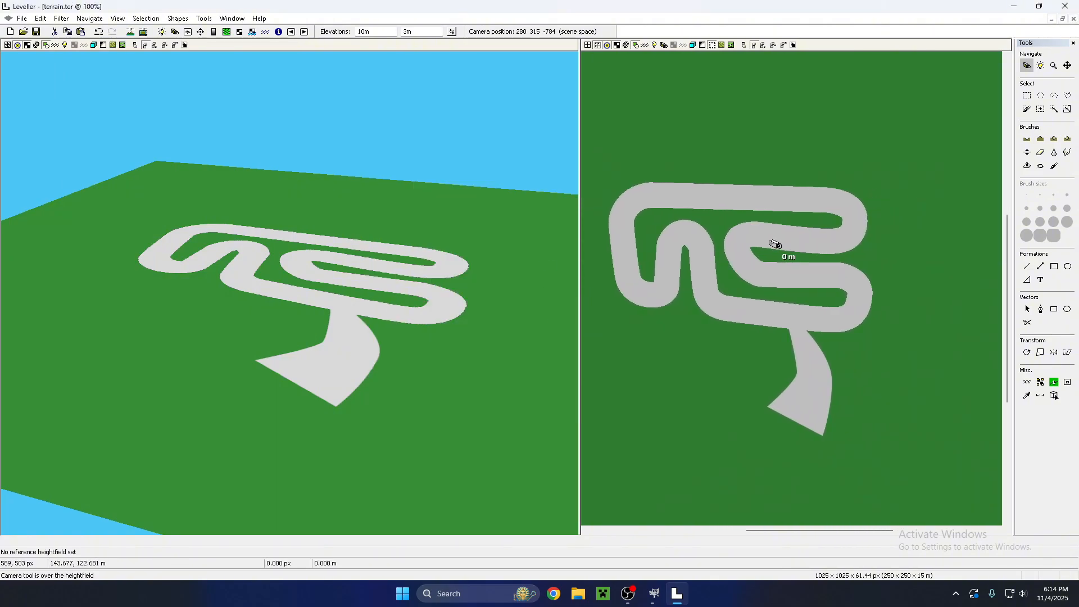
click(1067, 95)
scroll(673, 182, up, 1)
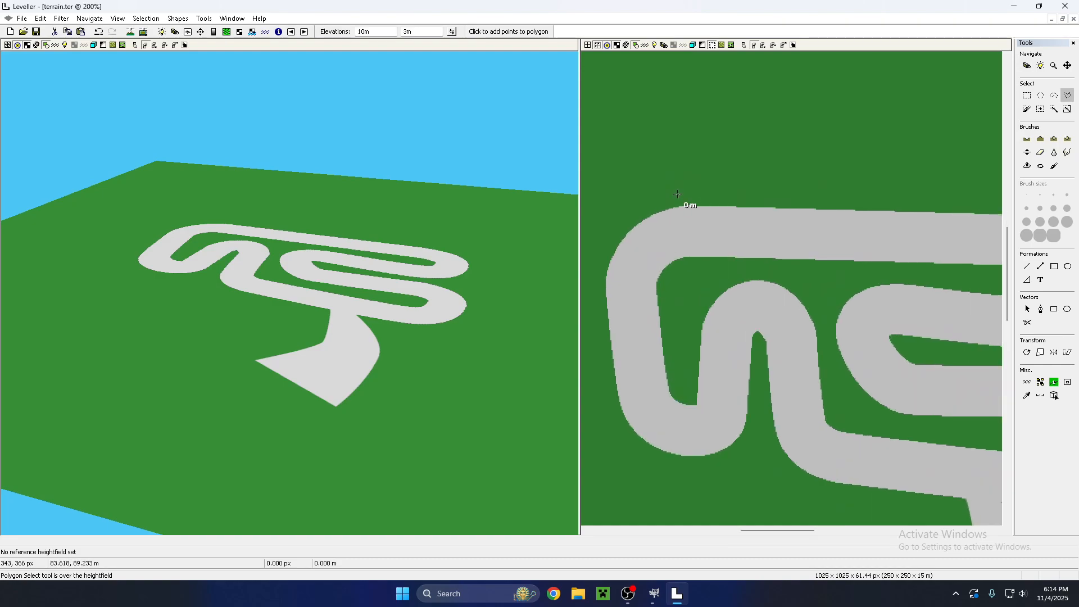
drag(807, 218, 616, 228)
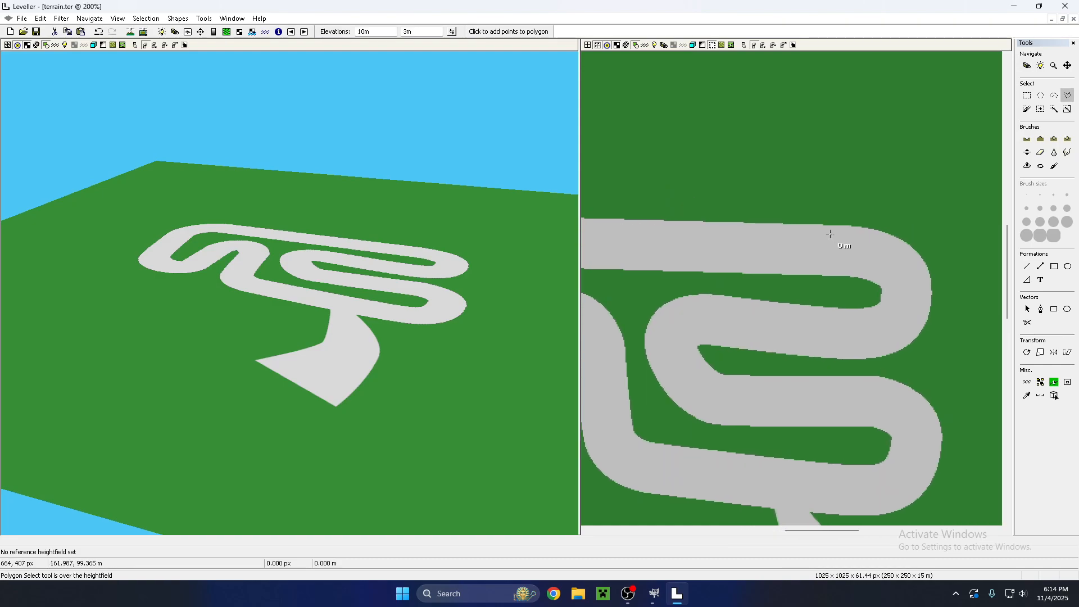
click(831, 225)
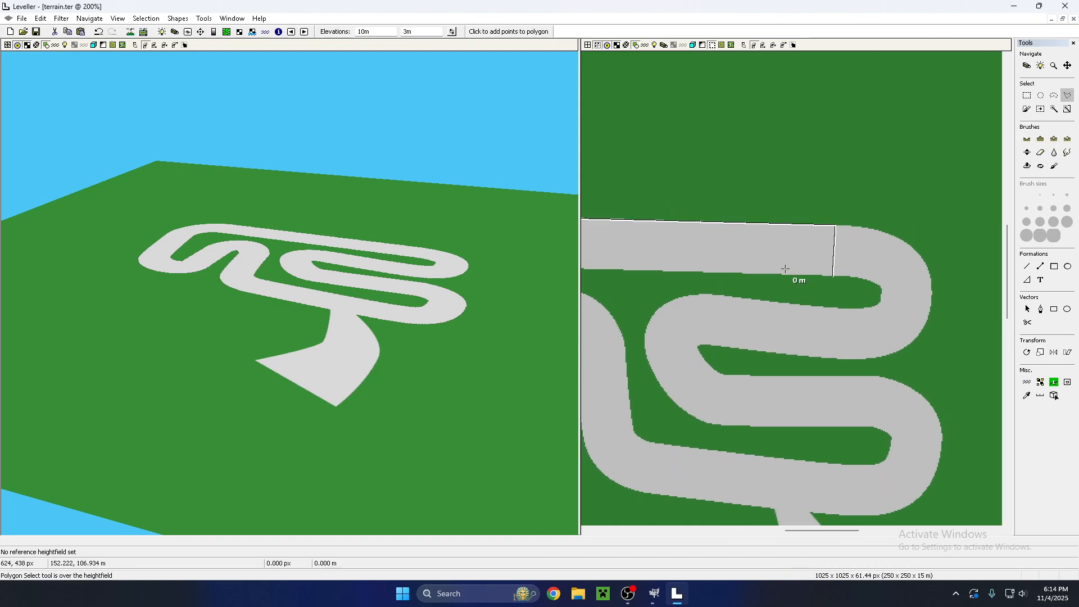
drag(641, 269, 860, 290)
click(715, 240)
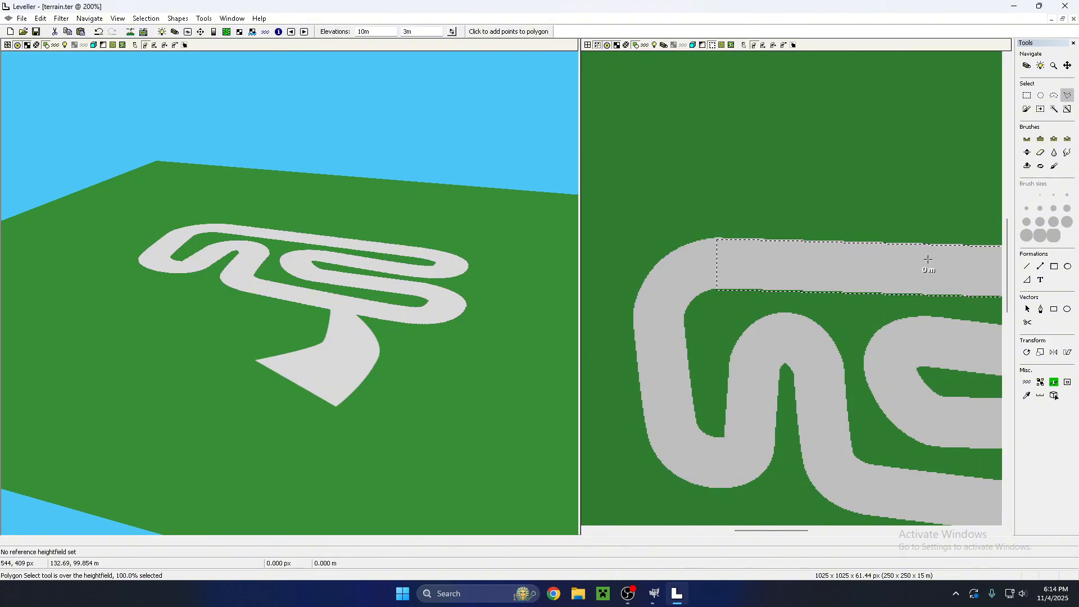
- Draw a linear, concave ramp in Add mode from 0 m to 2 m elevation, starting at the selected straight's west end and running east
click(1026, 279)
click(644, 32)
click(634, 49)
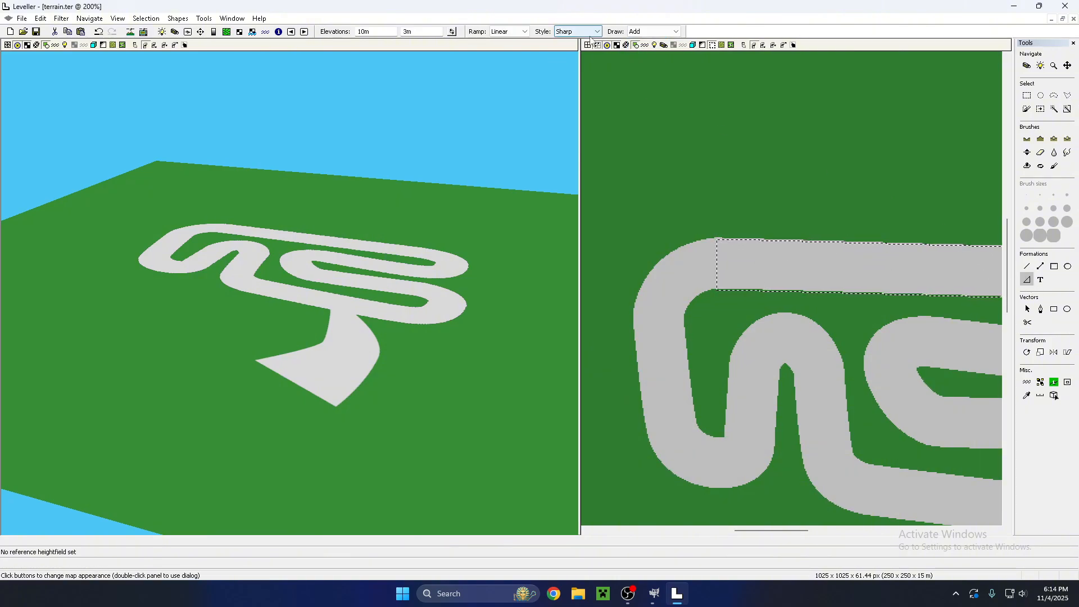
click(596, 31)
click(567, 56)
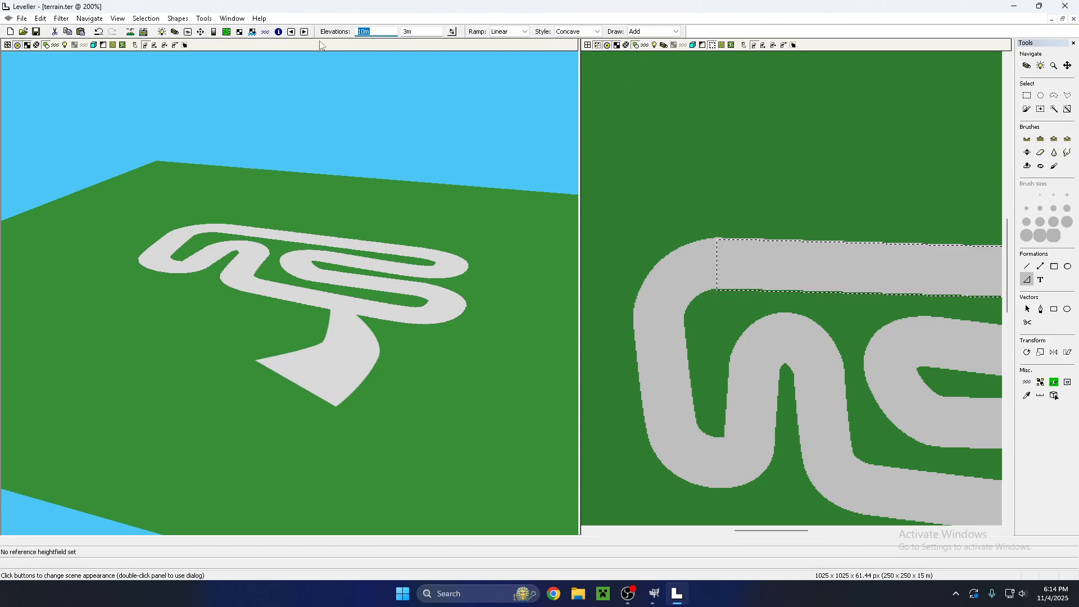
text(2m)
scroll(818, 330, up, 1)
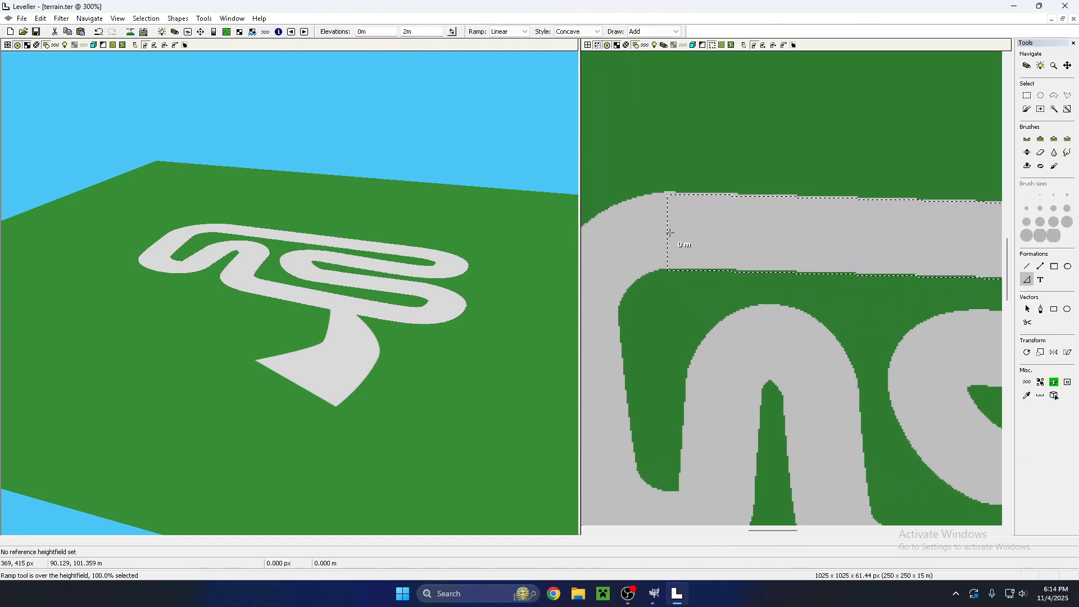
drag(669, 232, 752, 234)
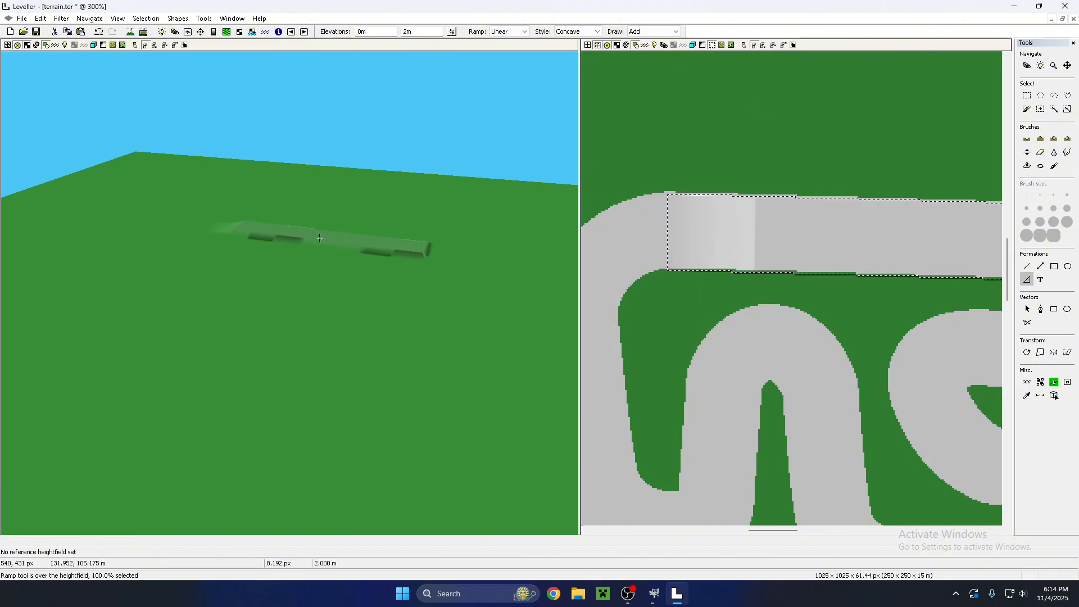
- Draw a smooth-style ramp in Subtract mode down the eastern part of the selected straight, and clear the selection
click(675, 31)
click(651, 56)
click(582, 32)
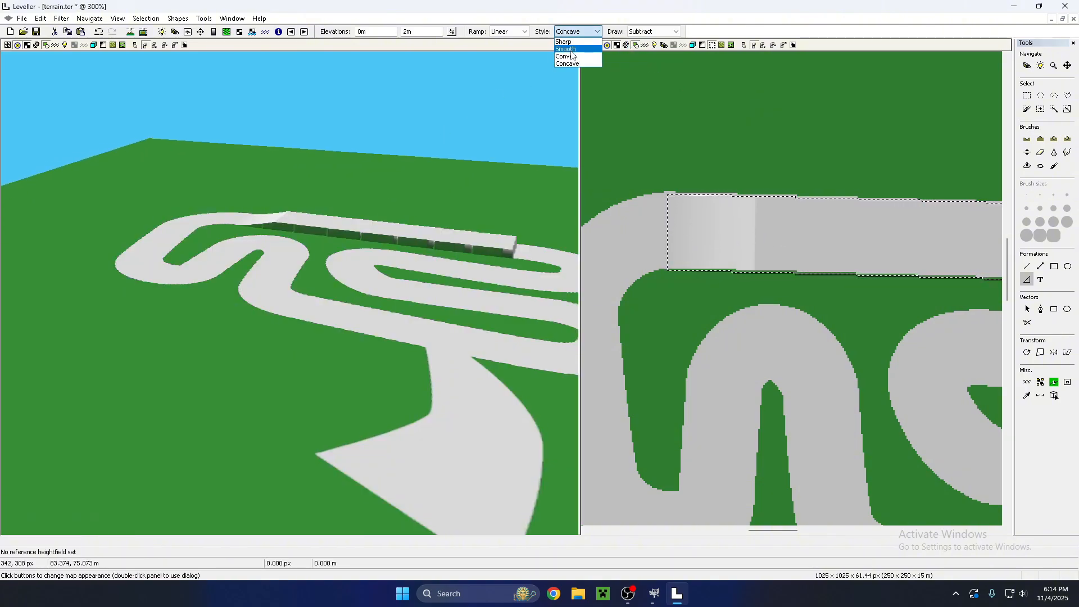
click(572, 63)
mouse_move(934, 237)
mouse_down()
mouse_move(663, 221)
mouse_move(771, 220)
mouse_up()
key(ctrl)
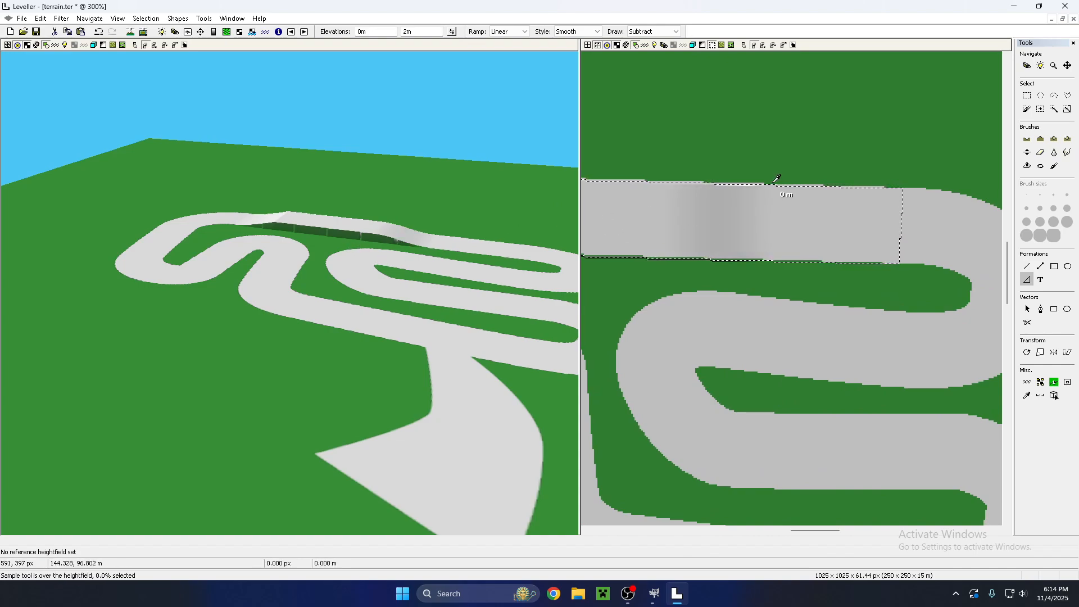
key(ctrl+d)
- Check the ramped straight from both sides in the 3D scene and save the terrain document
key(c)
drag(264, 225, 309, 212)
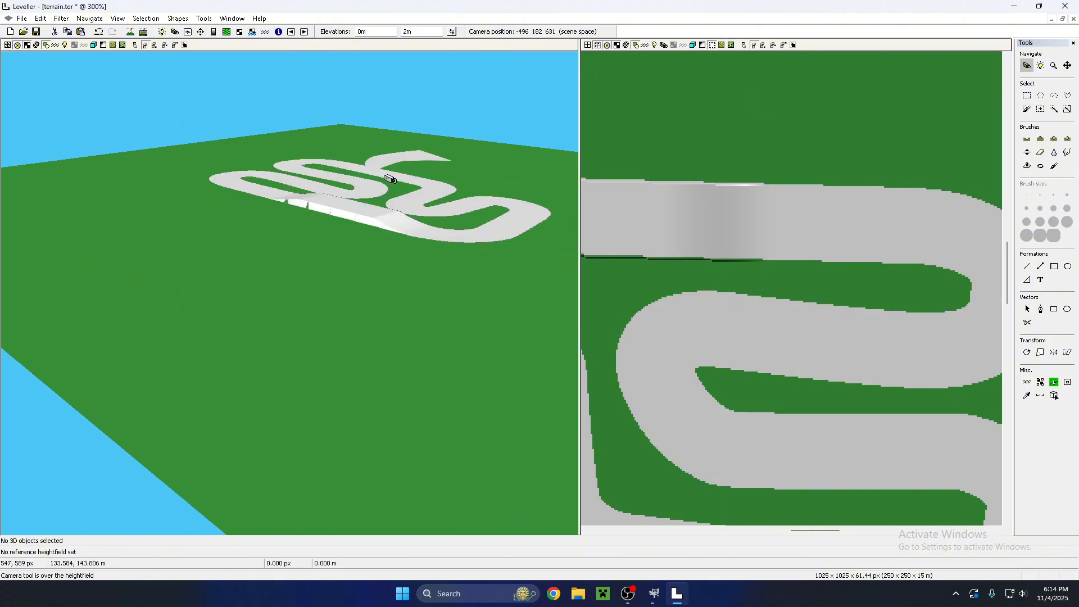
drag(389, 179, 390, 303)
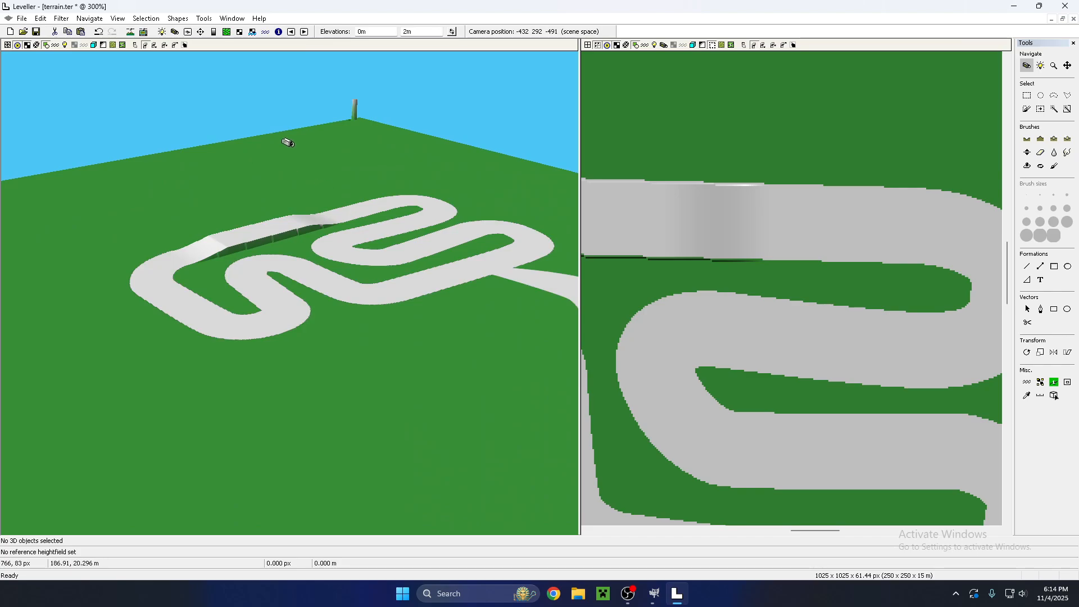
key(ctrl+s)
- Export the terrain's elevation data as a PNG bitmap named terrain in the Test track folder
click(22, 18)
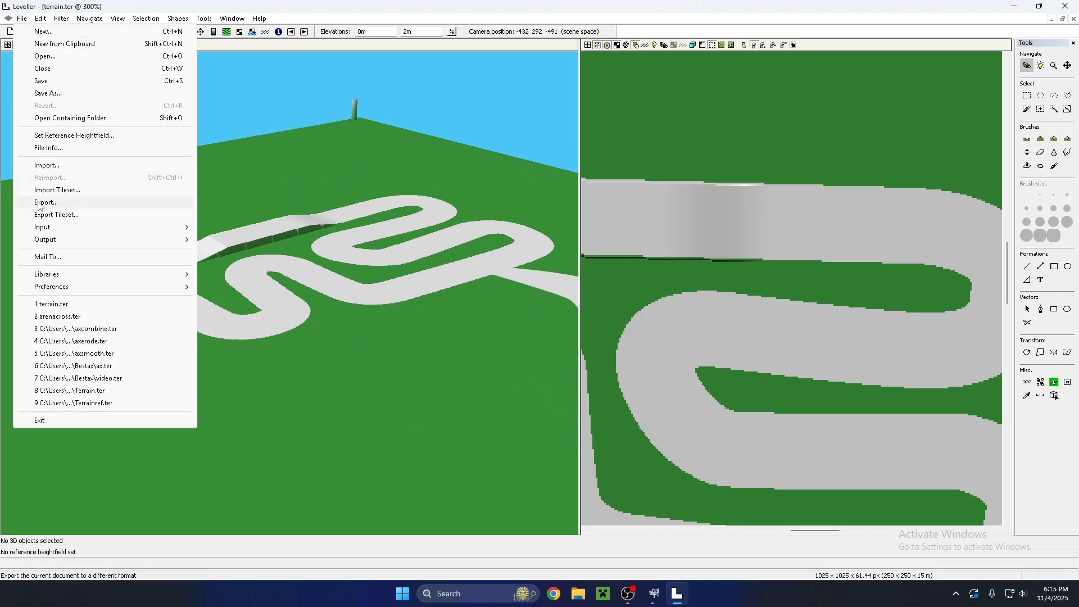
click(40, 203)
click(539, 266)
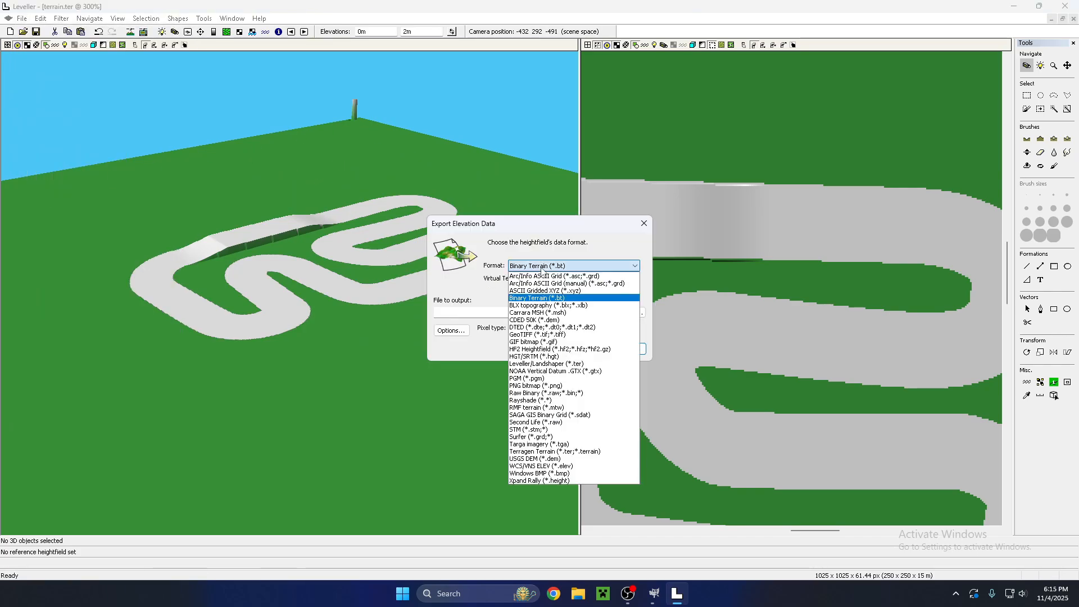
click(518, 386)
click(641, 312)
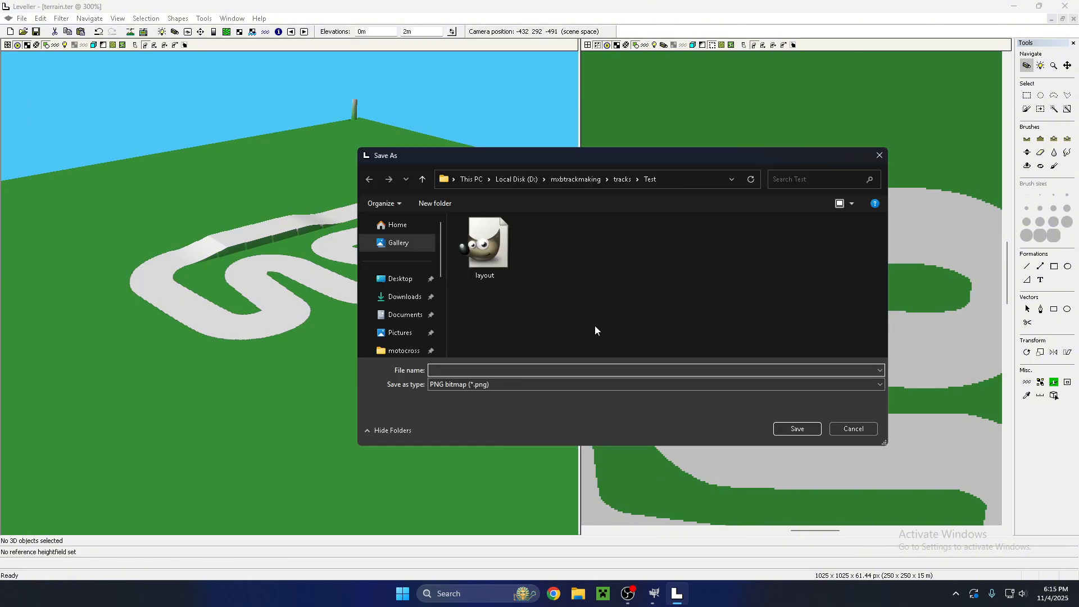
text(terrain)
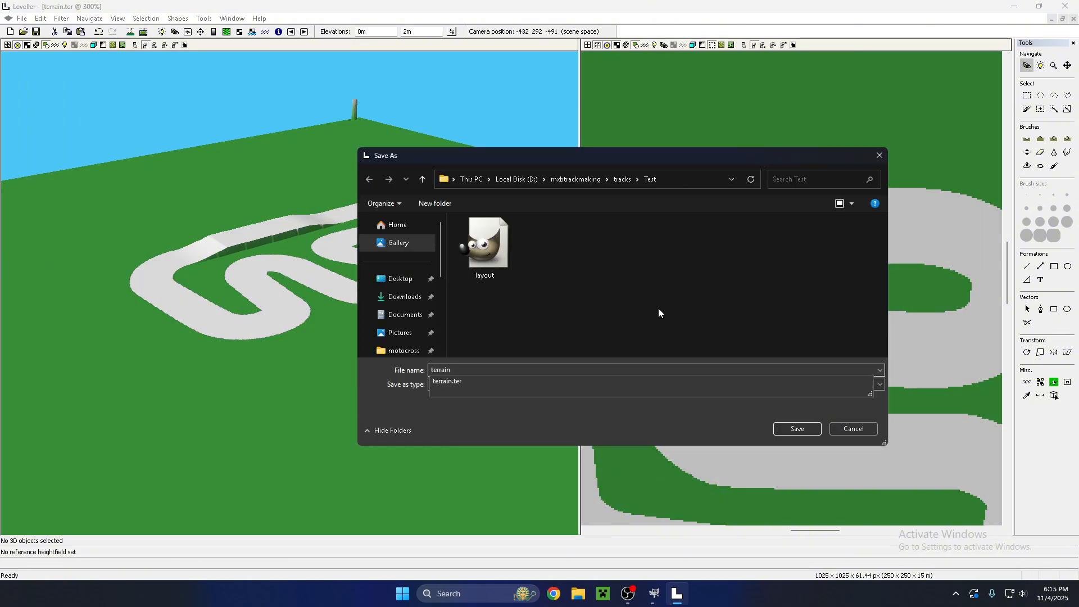
click(801, 427)
click(636, 352)
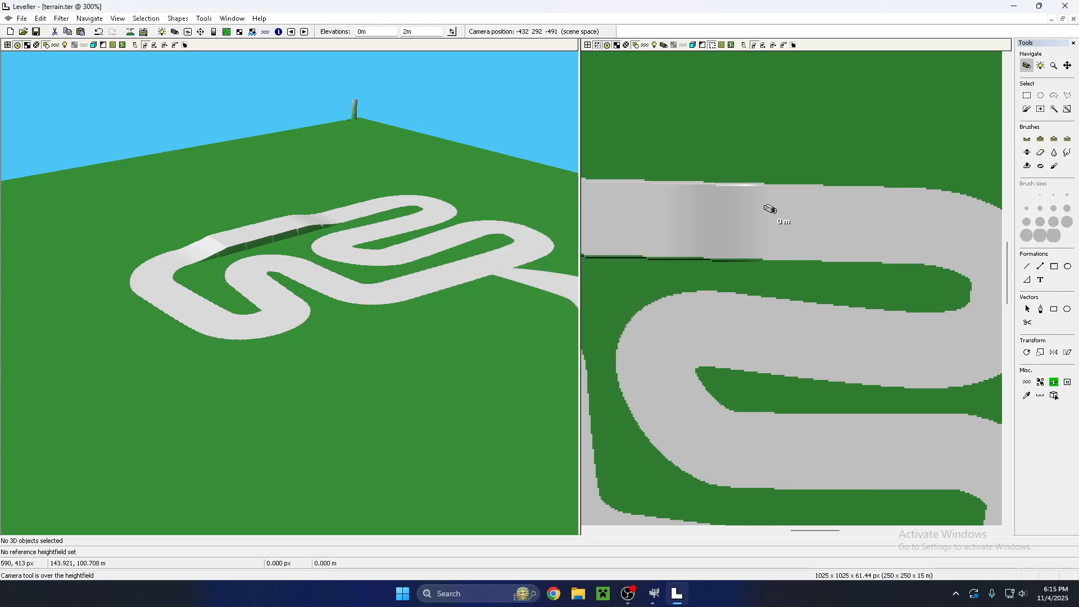
click(723, 271)
scroll(285, 360, down, 3)
drag(304, 350, 525, 279)
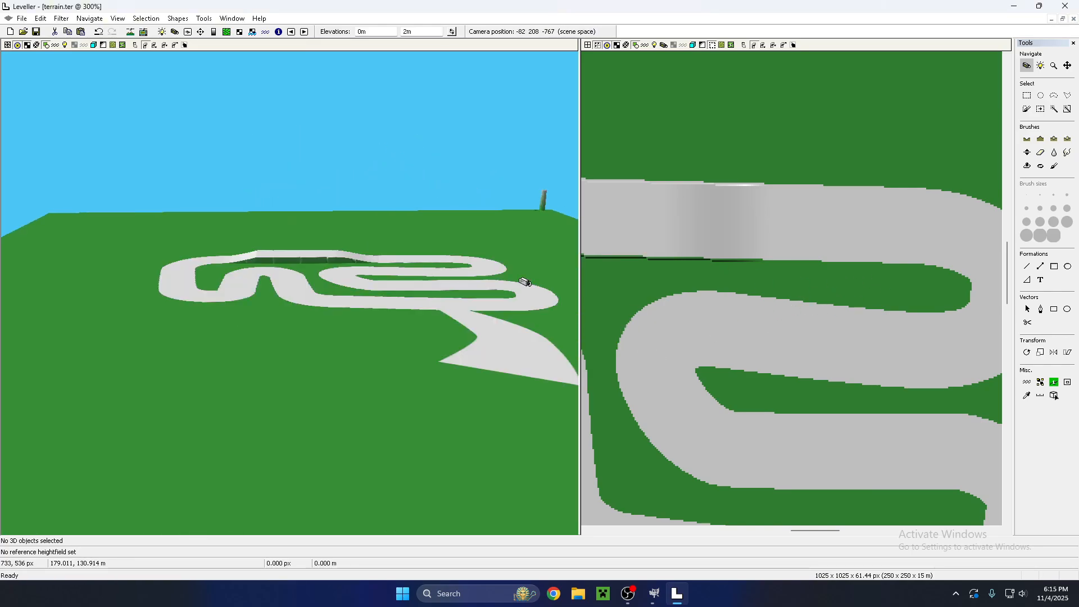
- Switch to Resolute MXB Track Builder Helper and start a new track project named Testtrack
click(1013, 7)
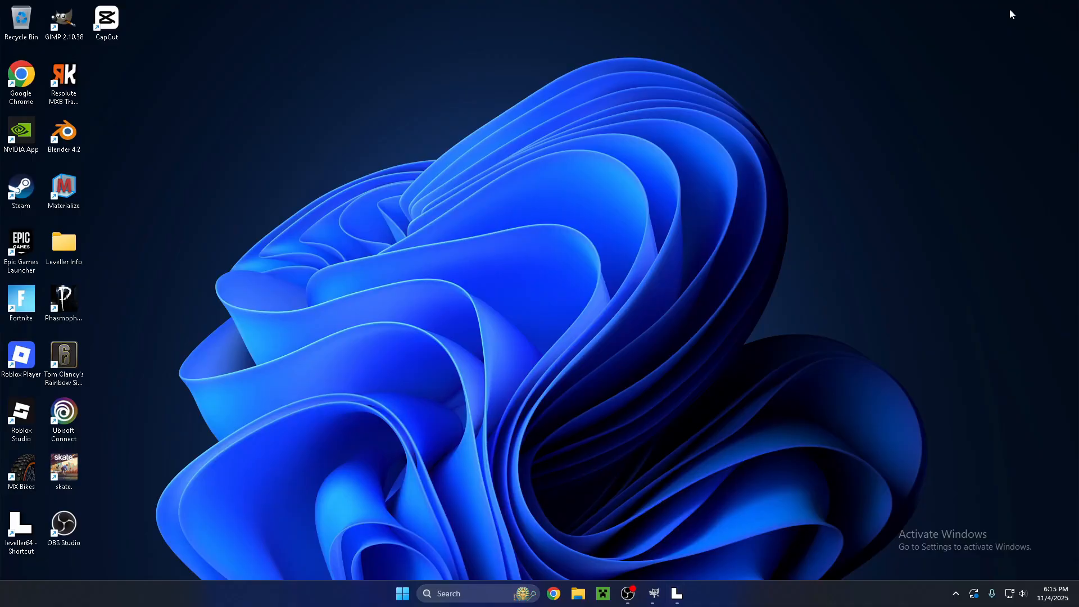
double_click(72, 74)
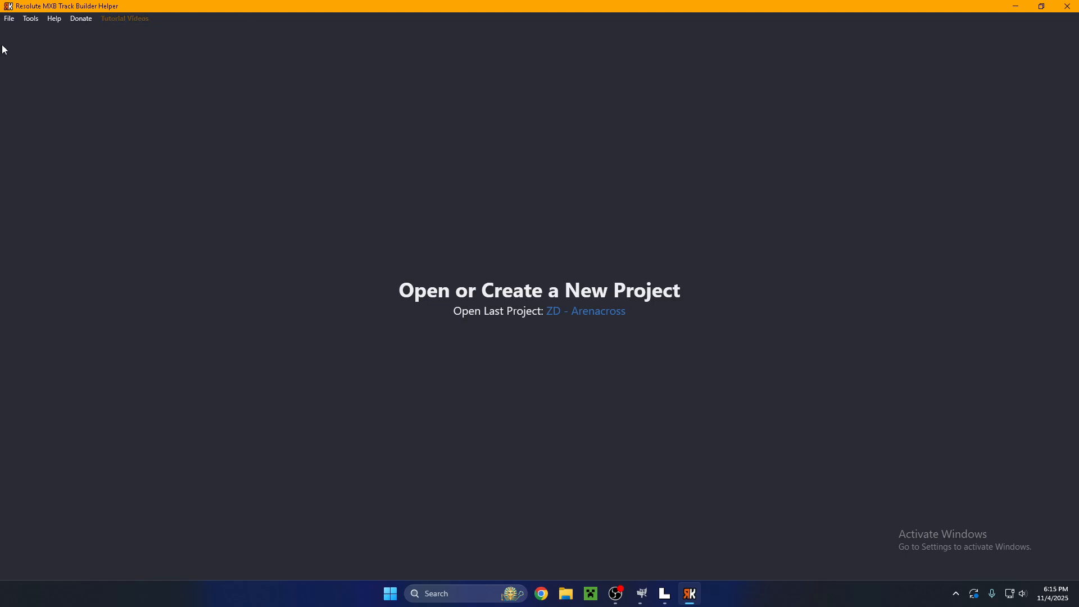
click(9, 18)
click(27, 34)
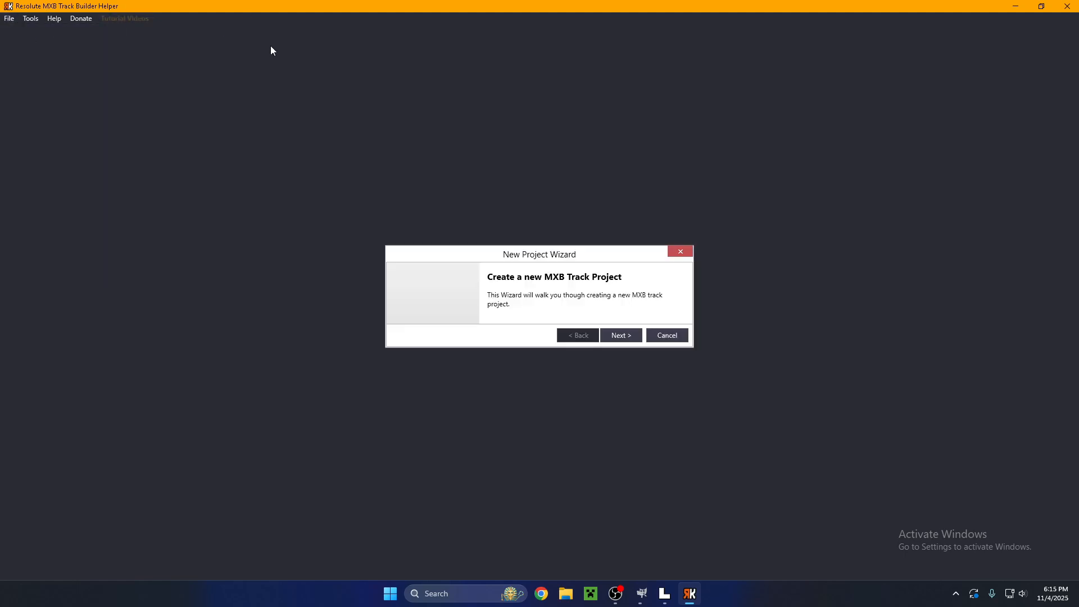
click(617, 337)
text(Testtrack)
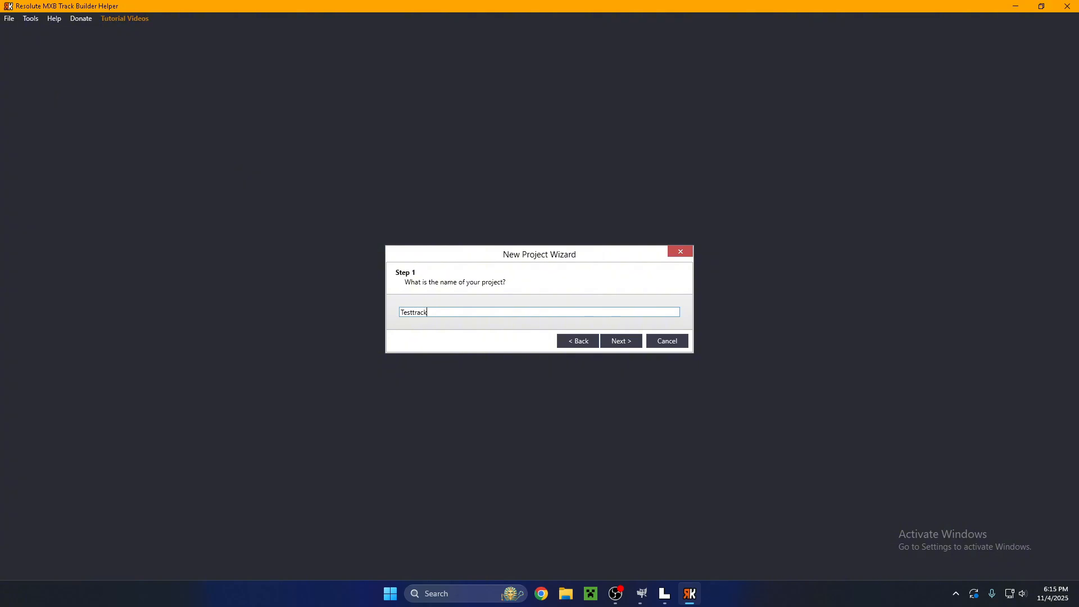
click(618, 341)
- Set the project folder to D:\mxbtrackmaking\tracks\Test
click(623, 314)
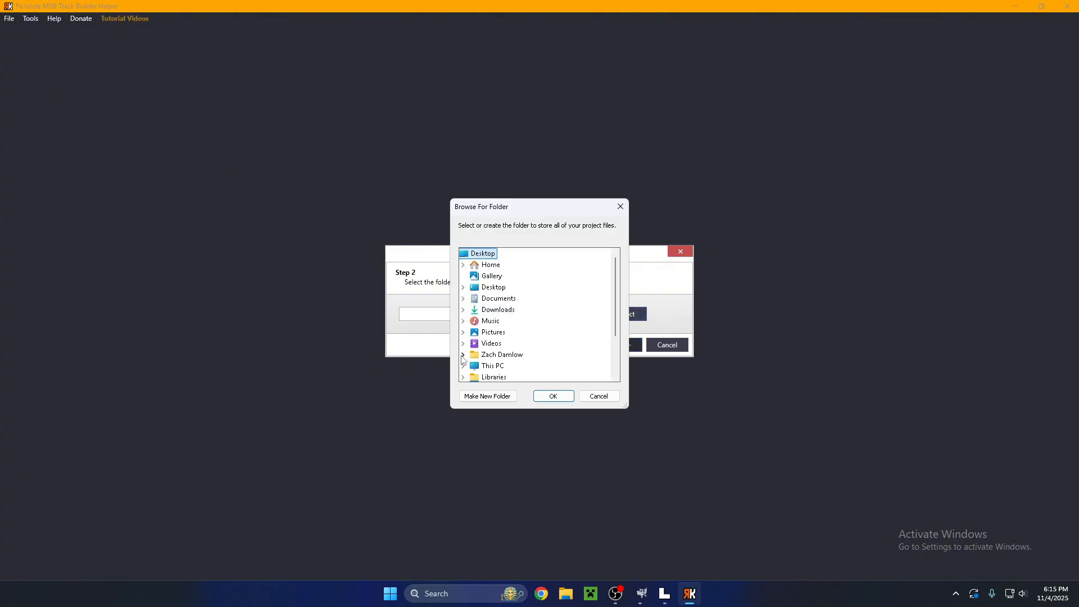
click(464, 366)
scroll(475, 342, down, 1)
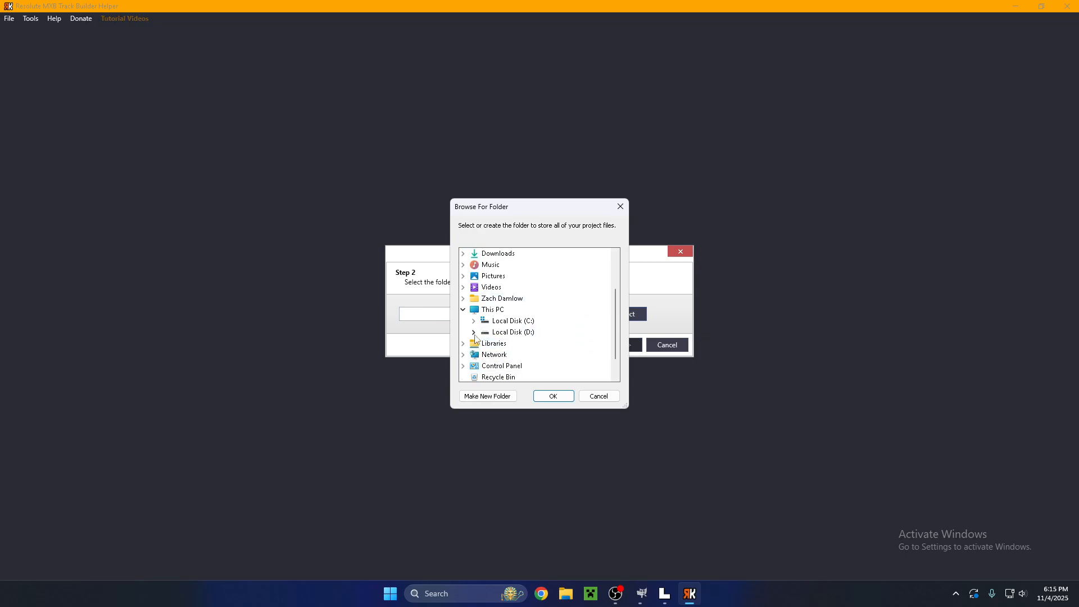
click(474, 330)
click(482, 355)
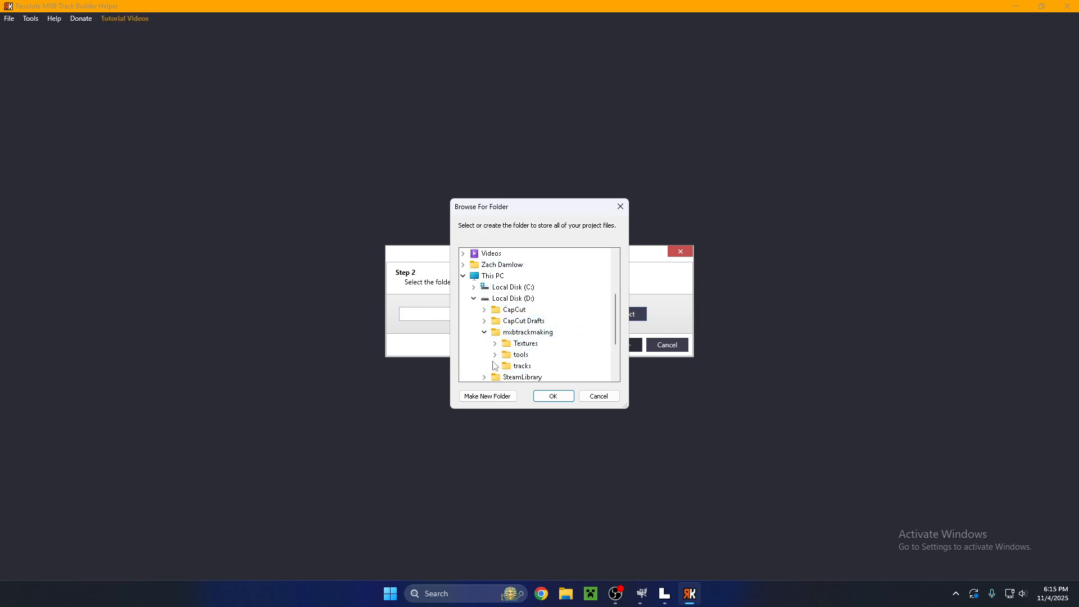
click(495, 366)
scroll(559, 358, down, 3)
scroll(559, 358, down, 8)
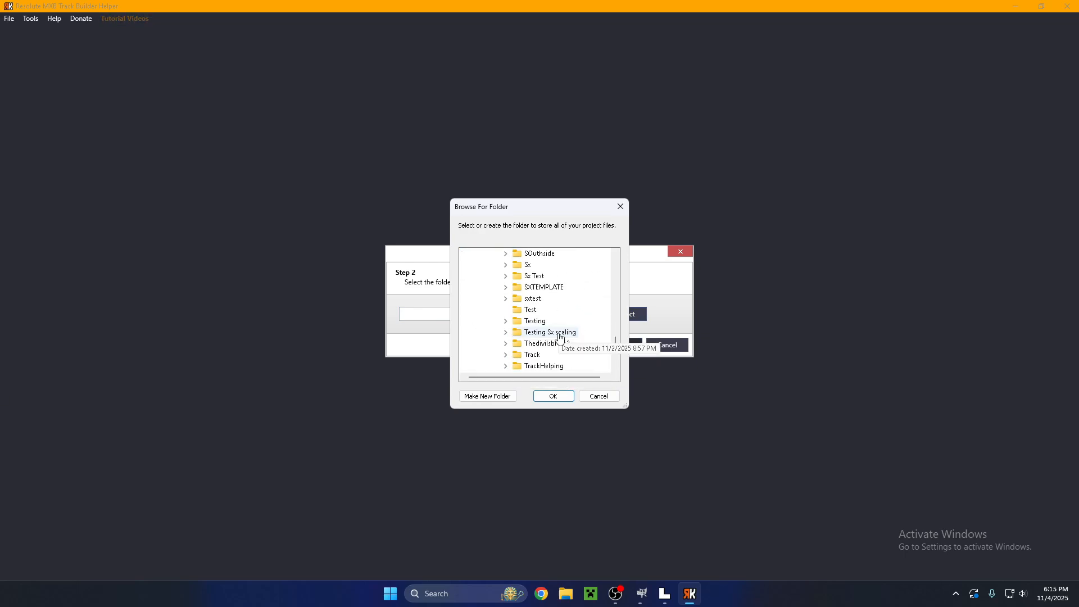
click(505, 321)
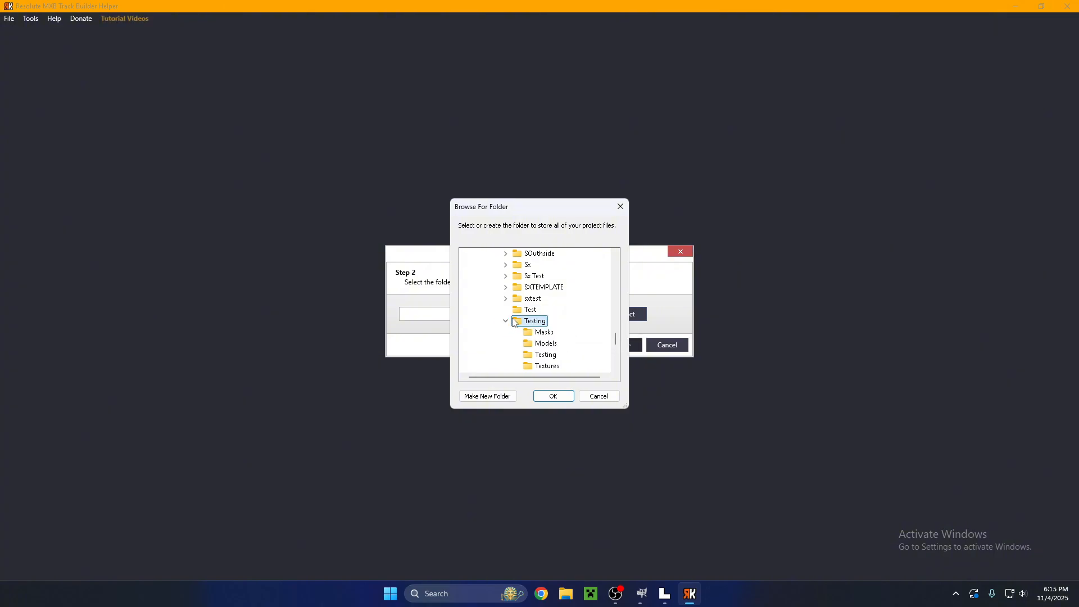
click(531, 309)
click(553, 396)
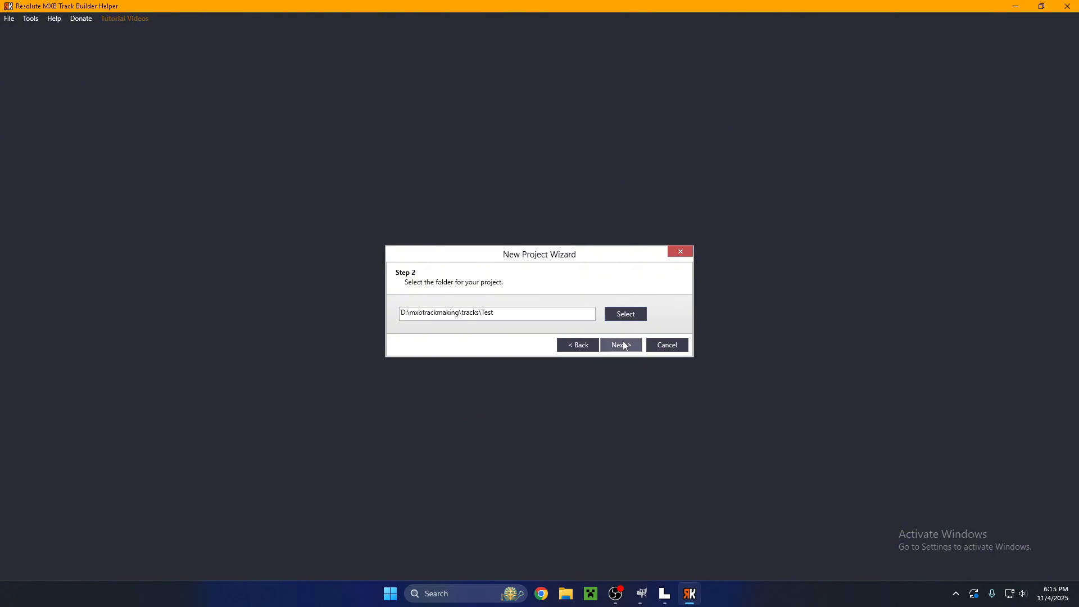
- Name the textures folder Texture, choose Documents\PiBoSo\MX Bikes\mods\tracks\MyTracks as the test folder, and finish creating the project
drag(617, 348, 505, 349)
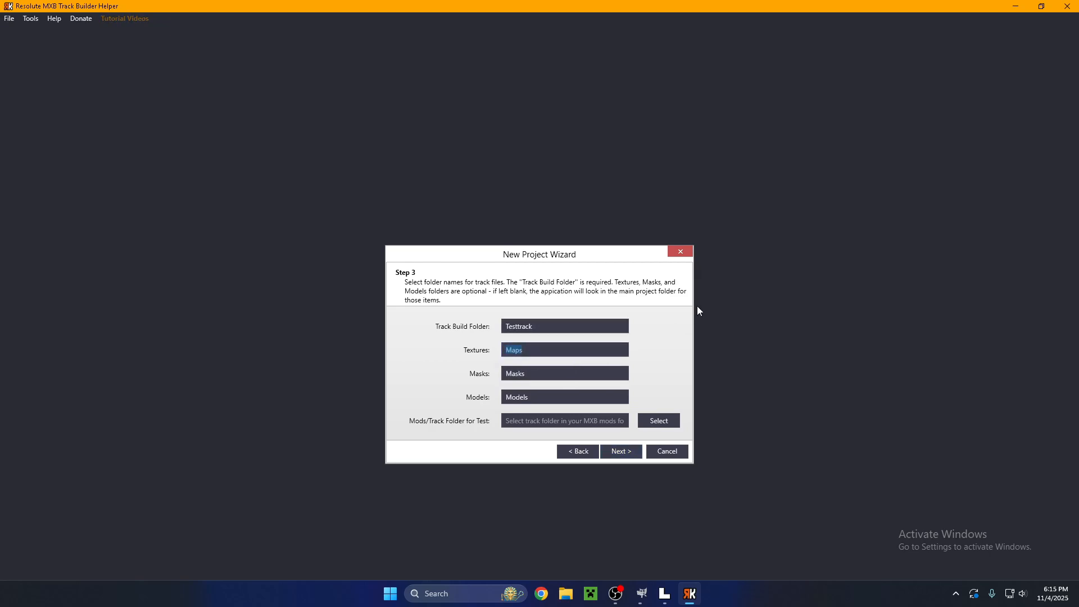
text(Textures)
click(656, 417)
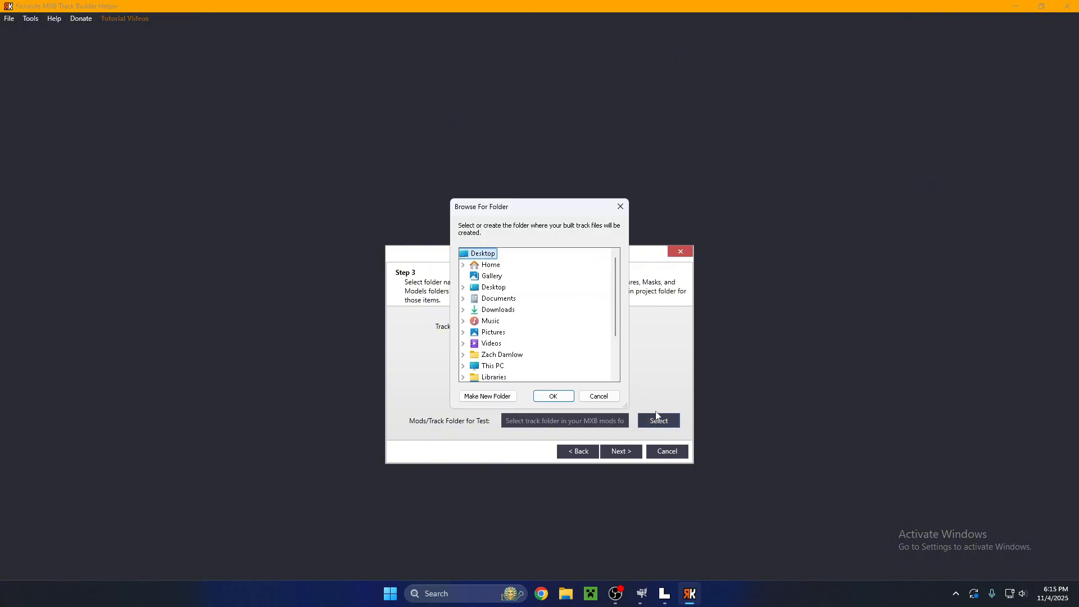
drag(492, 211, 633, 217)
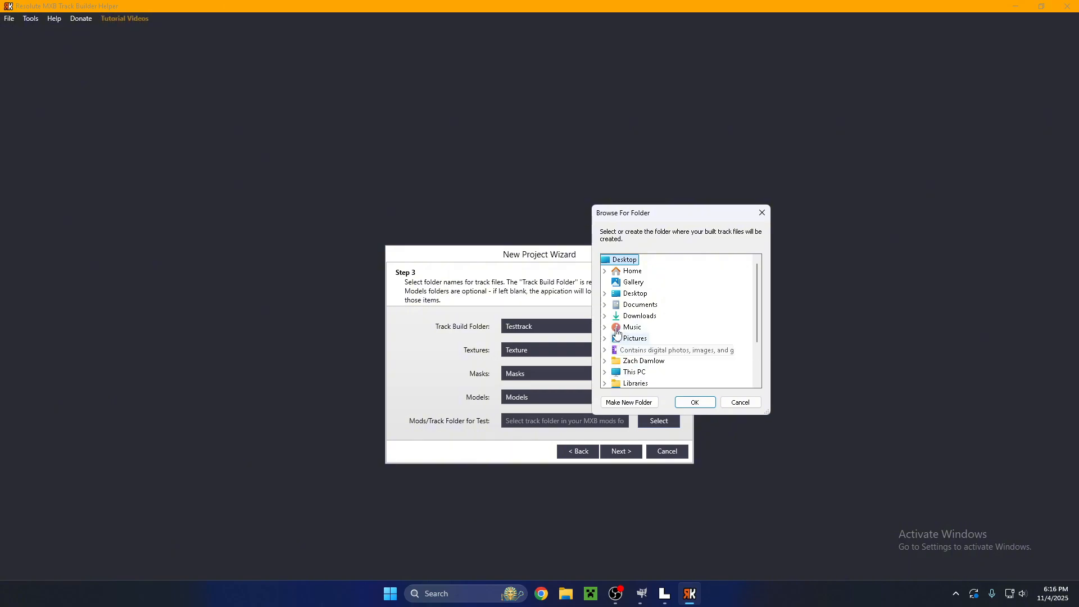
click(604, 305)
click(616, 327)
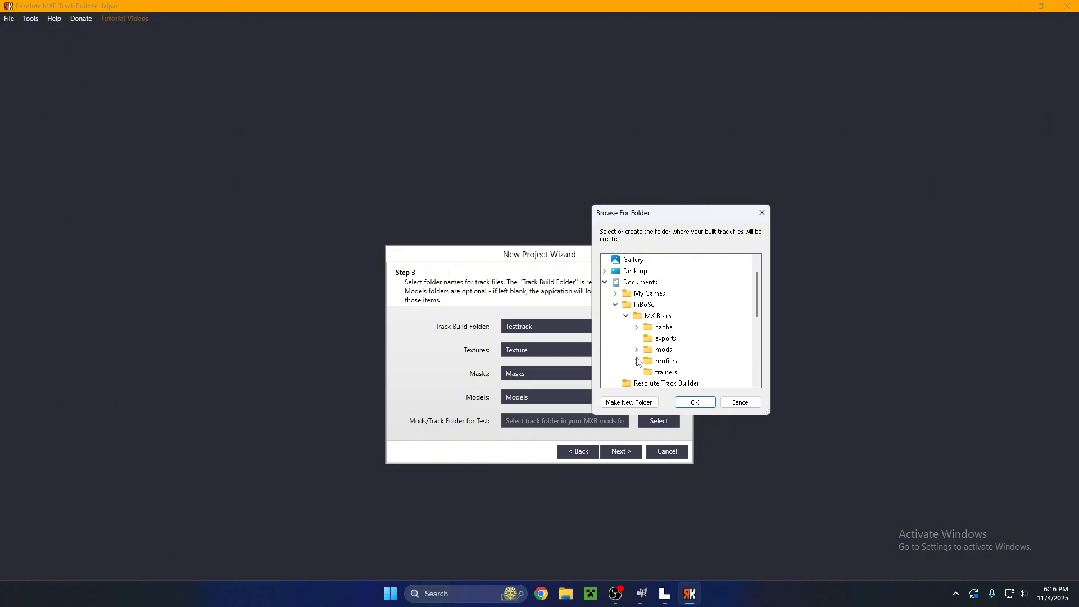
click(637, 349)
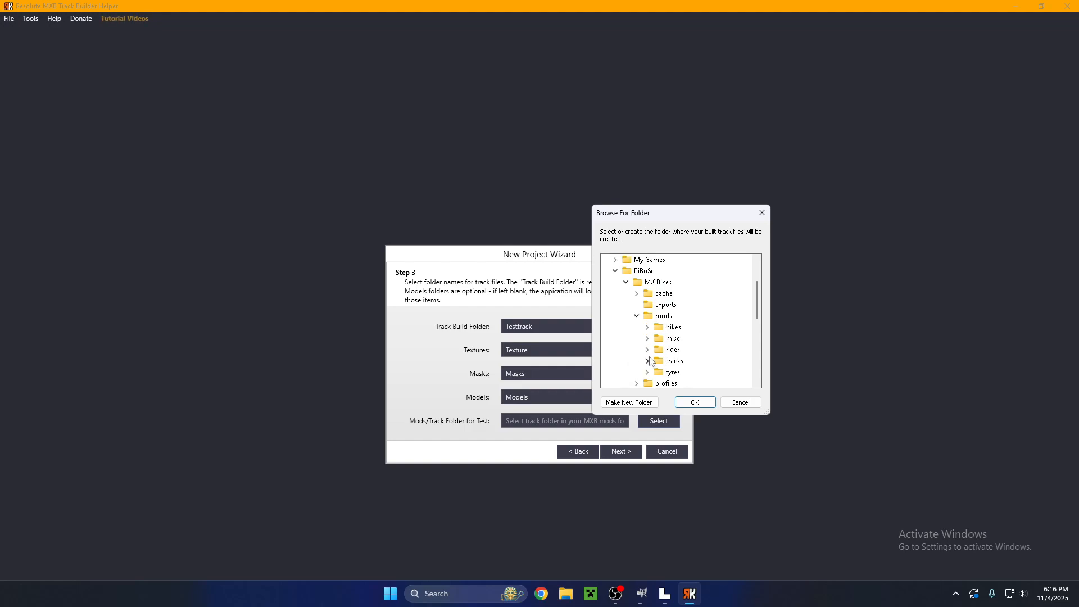
click(647, 316)
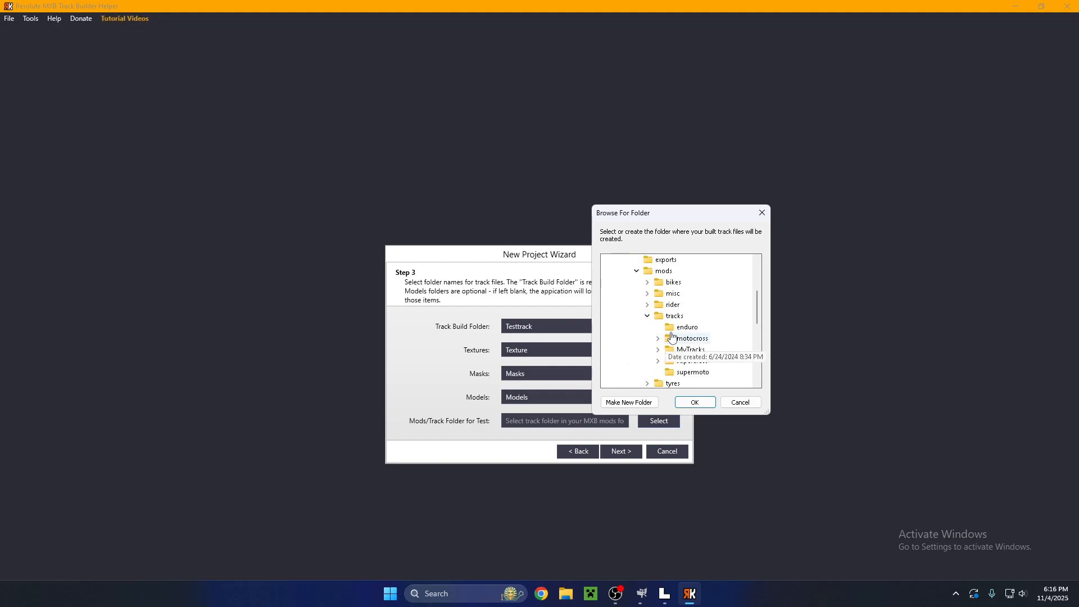
click(691, 350)
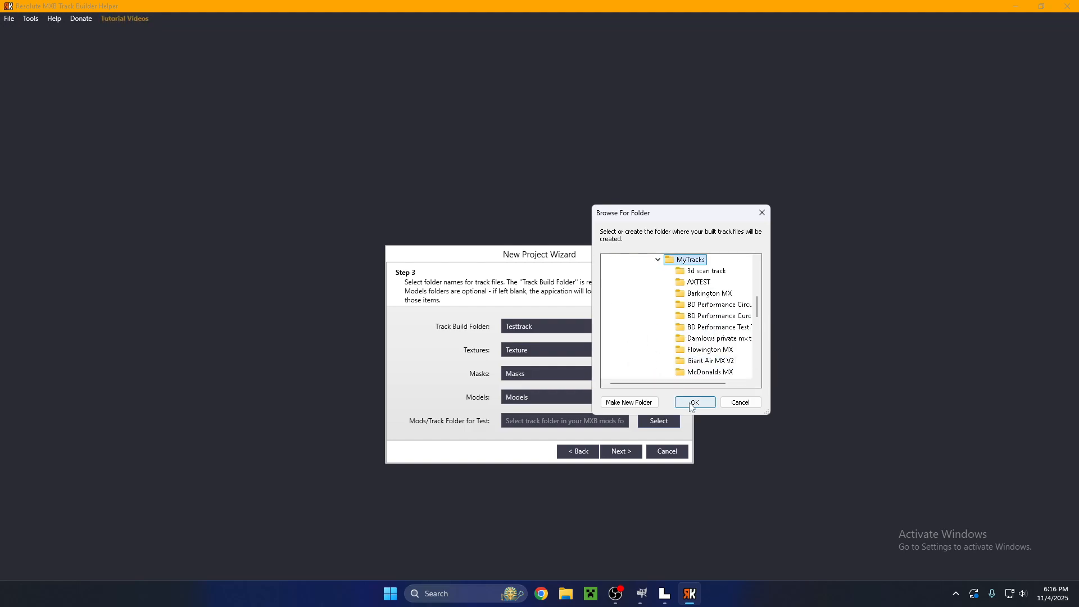
click(694, 403)
click(621, 452)
click(621, 331)
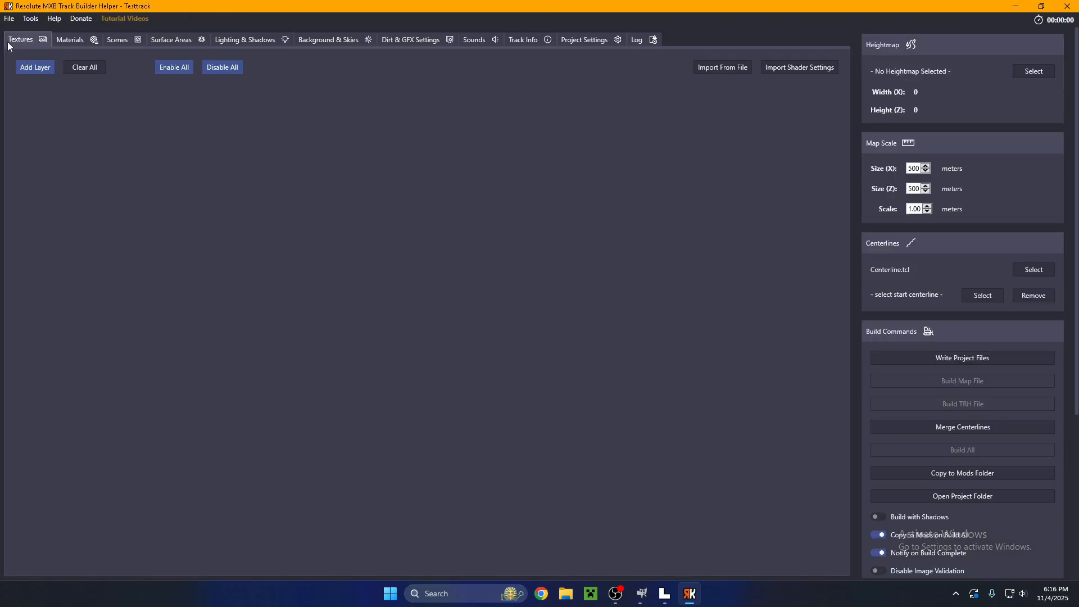
- Add a texture layer using dirt.tga with 50 repetitions
click(35, 68)
click(264, 117)
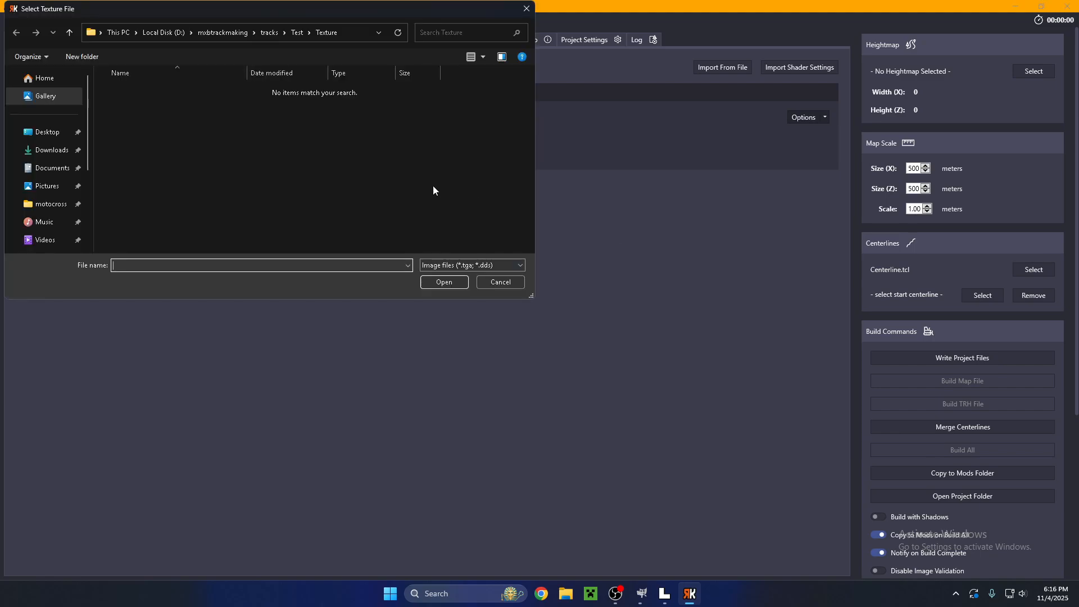
click(238, 32)
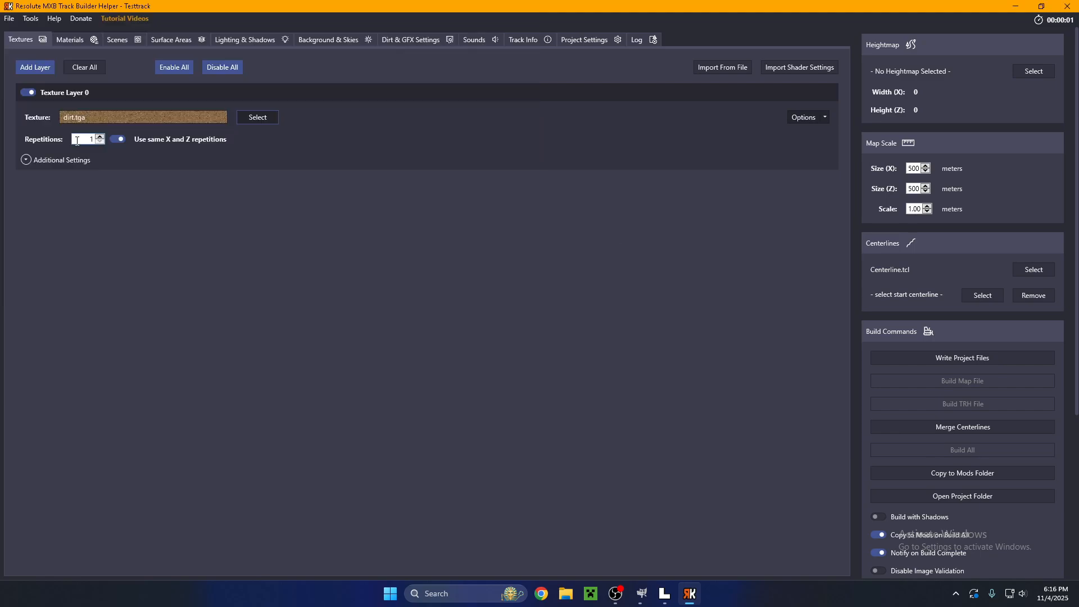
drag(95, 139, 90, 141)
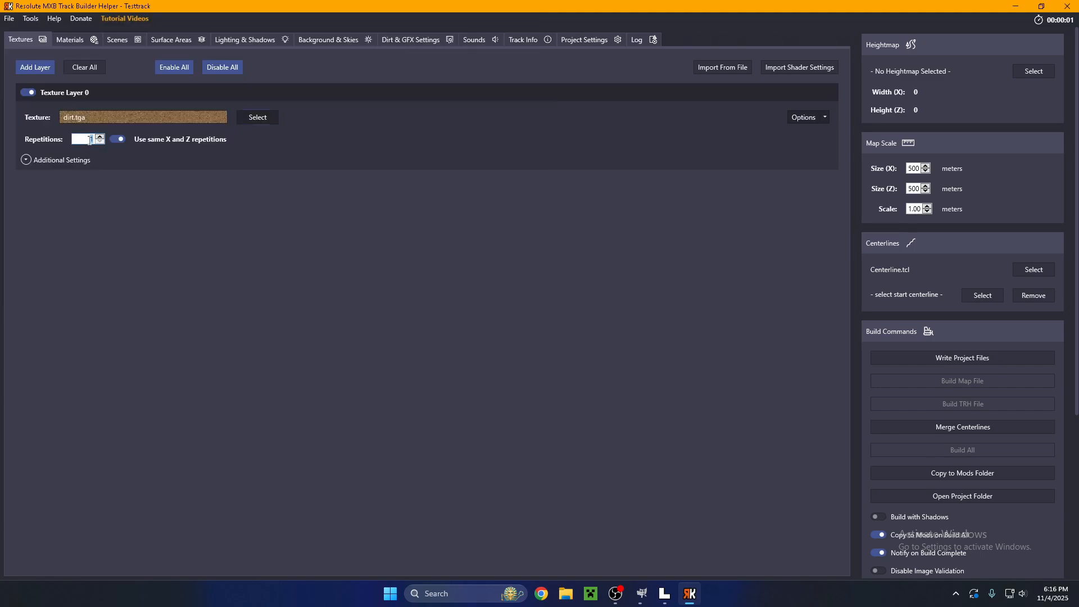
- Add a material layer set to soft soil, and return to the texture layers
click(74, 42)
click(80, 123)
click(74, 152)
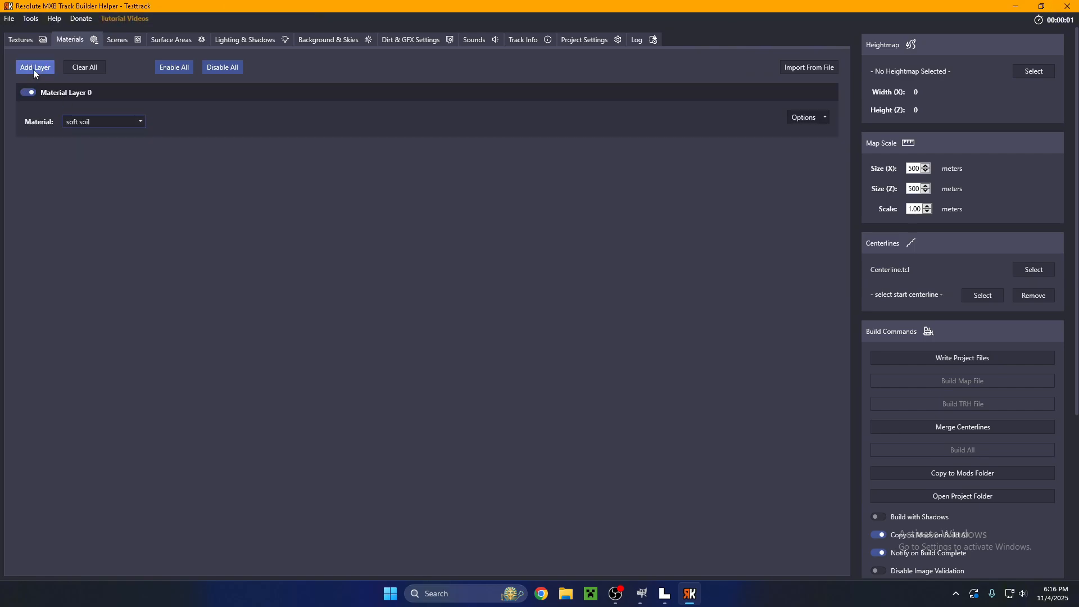
click(27, 41)
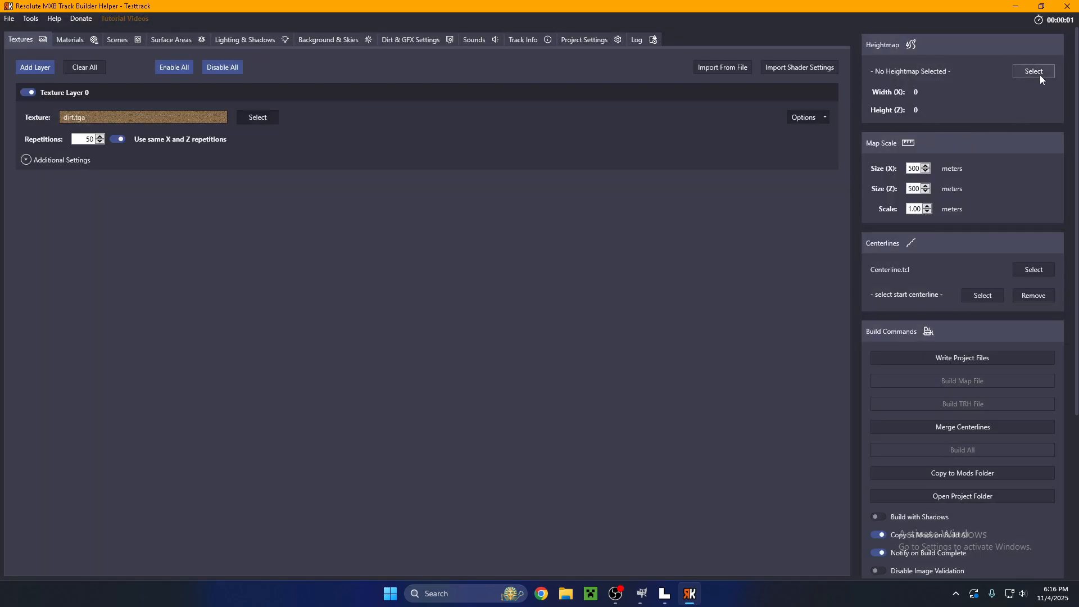
- Load terrain.png from the Test folder as the project's heightmap
click(1041, 72)
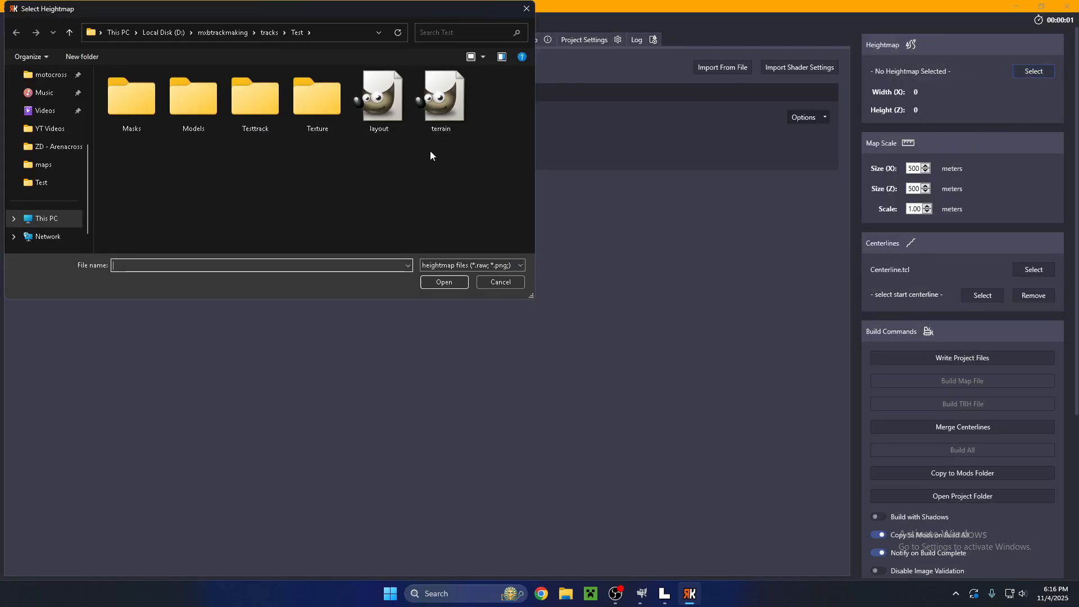
click(433, 110)
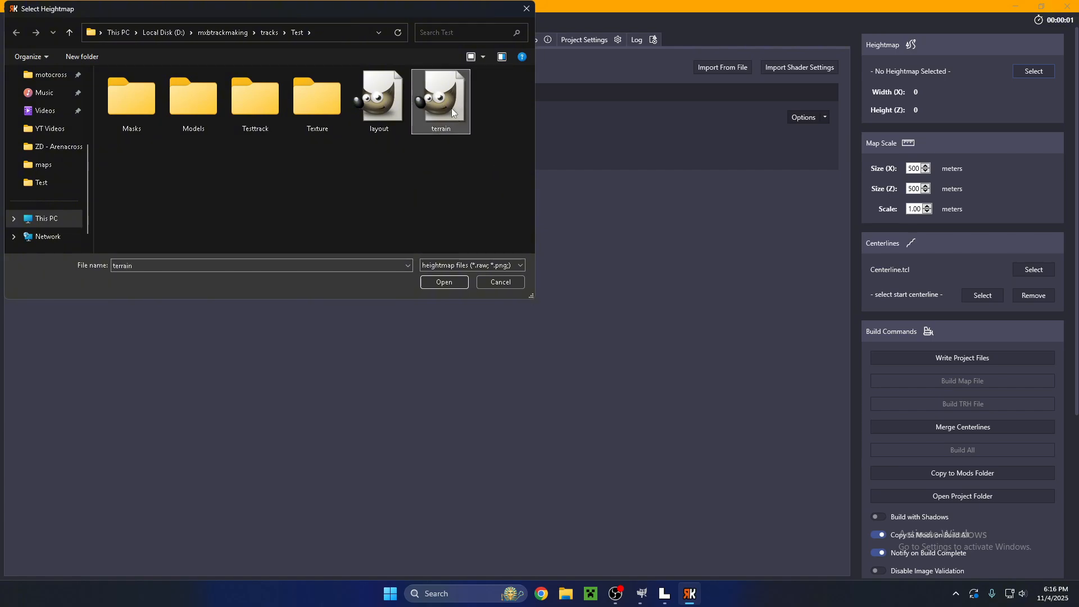
double_click(452, 111)
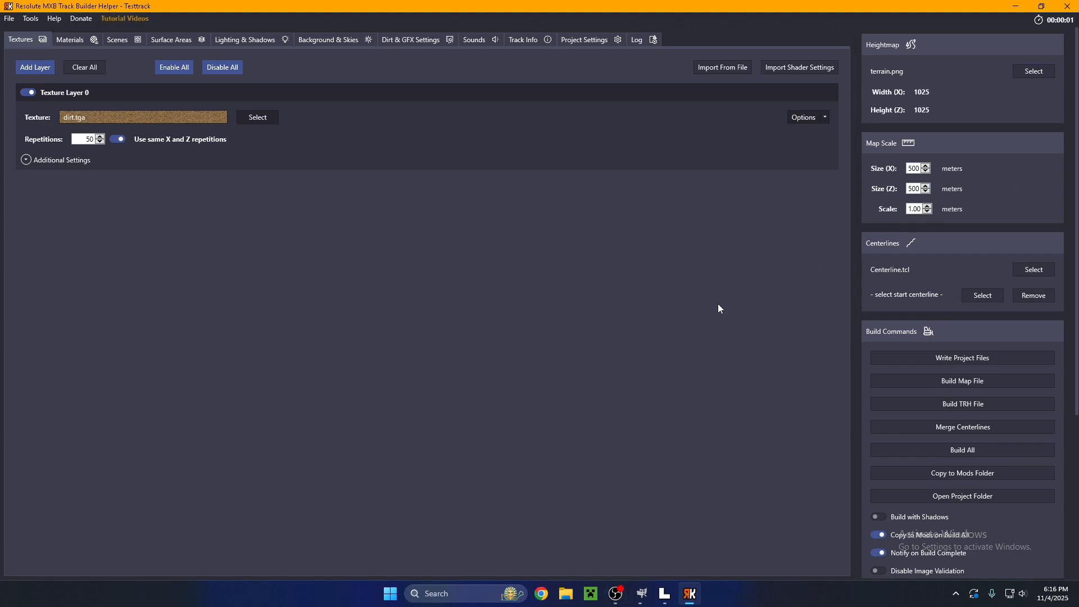
- Switch to Leveller and look up the terrain's elevation mapping
key(alt+Tab)
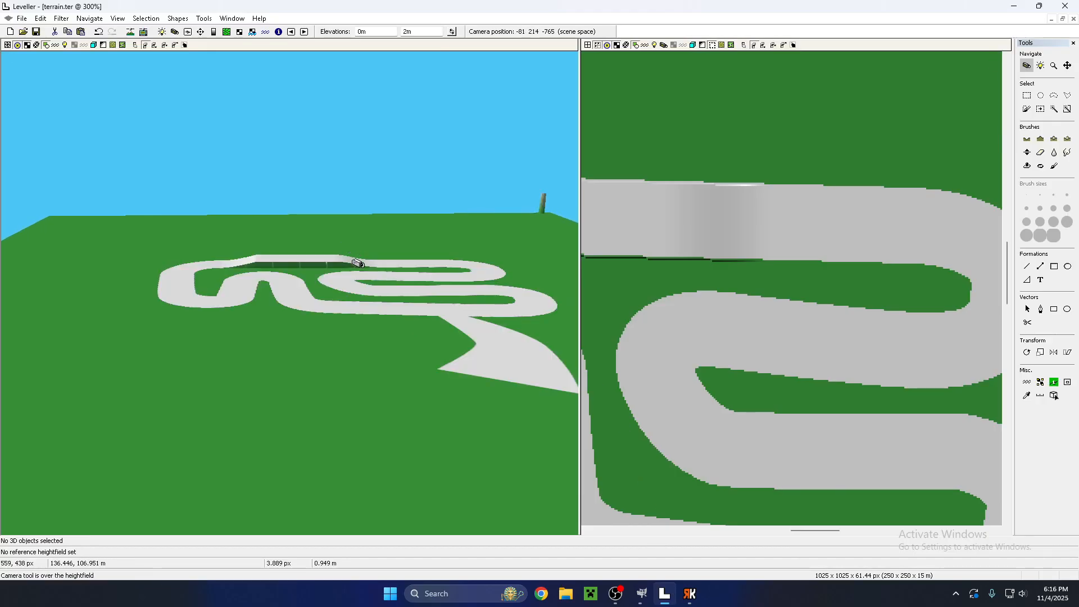
click(64, 20)
mouse_move(85, 19)
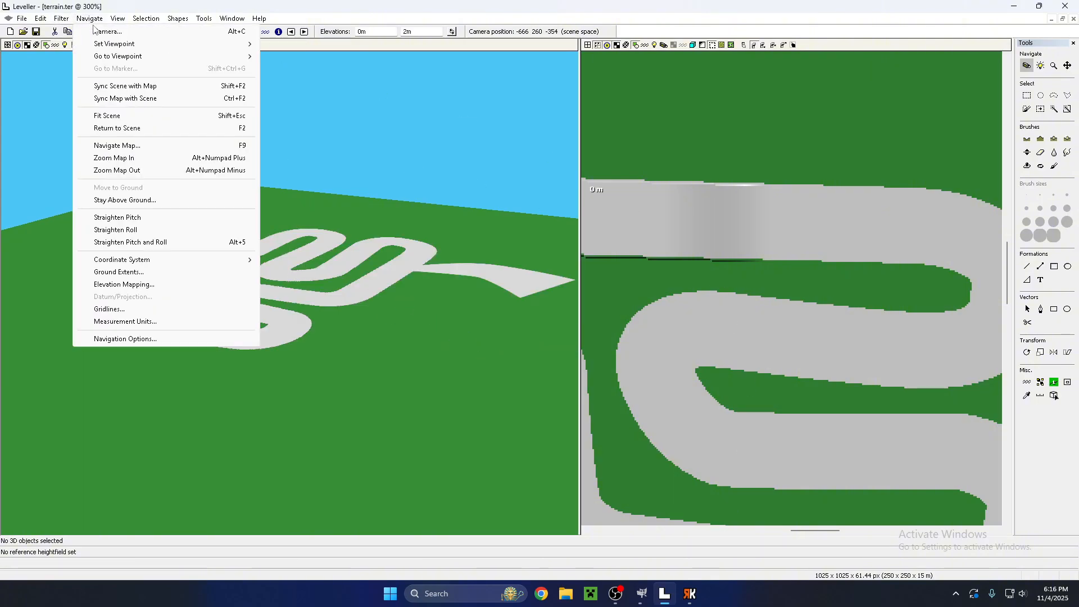
click(118, 286)
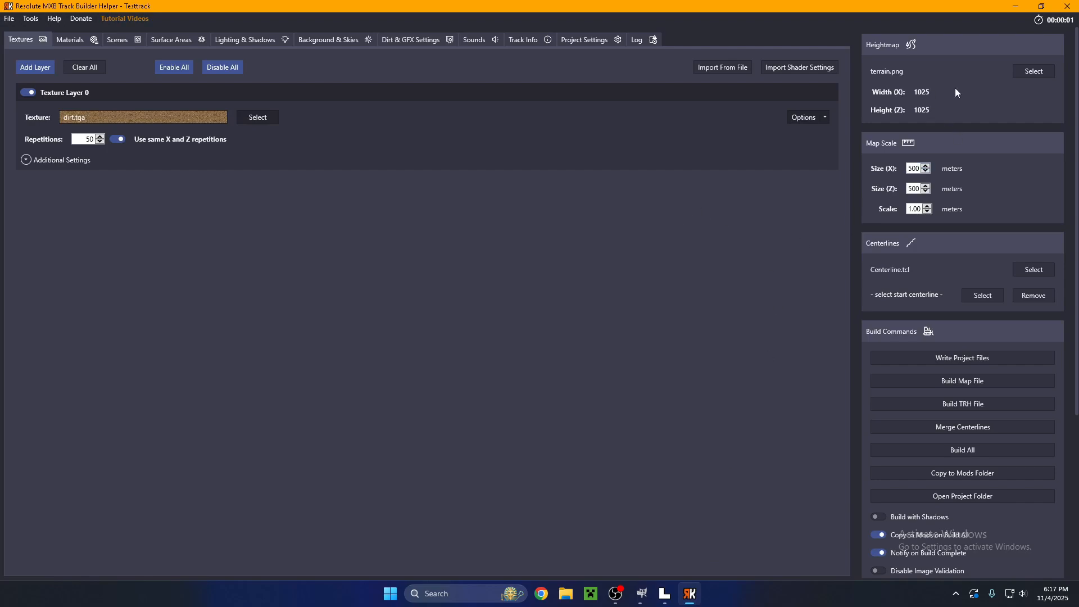
- Set the project's map scale height to 15 meters
double_click(916, 208)
text(15)
click(578, 247)
- Switch to Leveller and look up the terrain's ground extents along the west-east and north-south axes
click(665, 593)
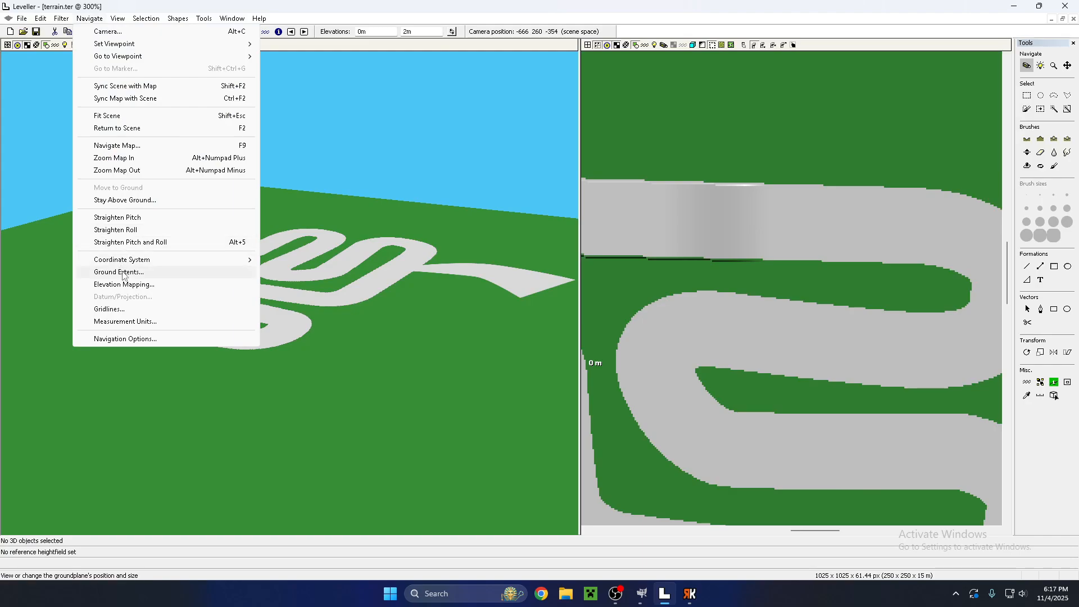
click(112, 272)
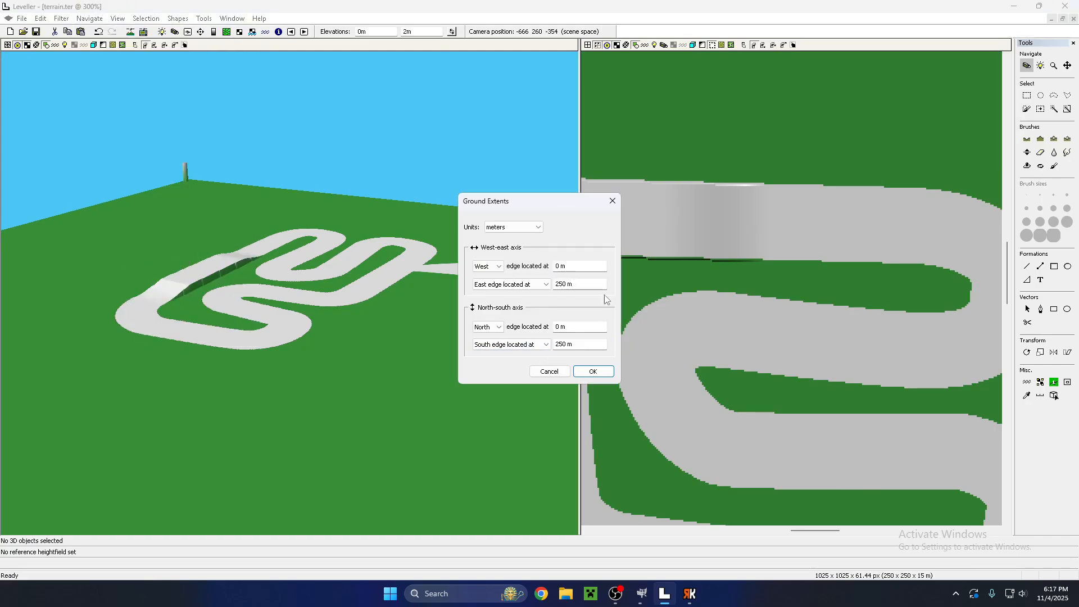
double_click(564, 285)
double_click(558, 344)
click(612, 201)
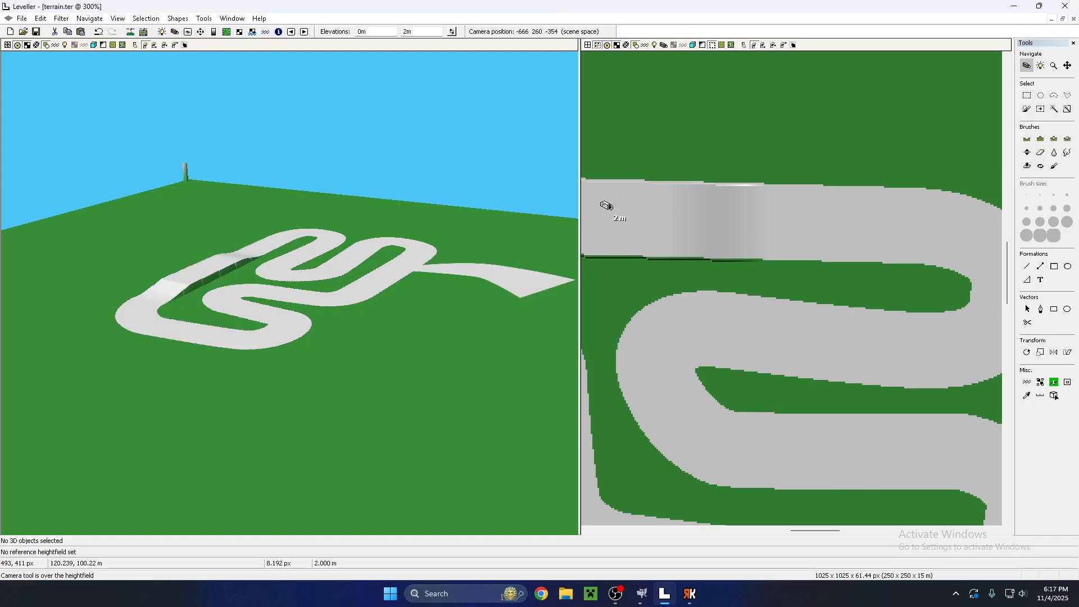
- Switch back to Resolute Track Builder, set the map's X and Z sizes to 250 meters, and save the project
click(690, 593)
double_click(913, 168)
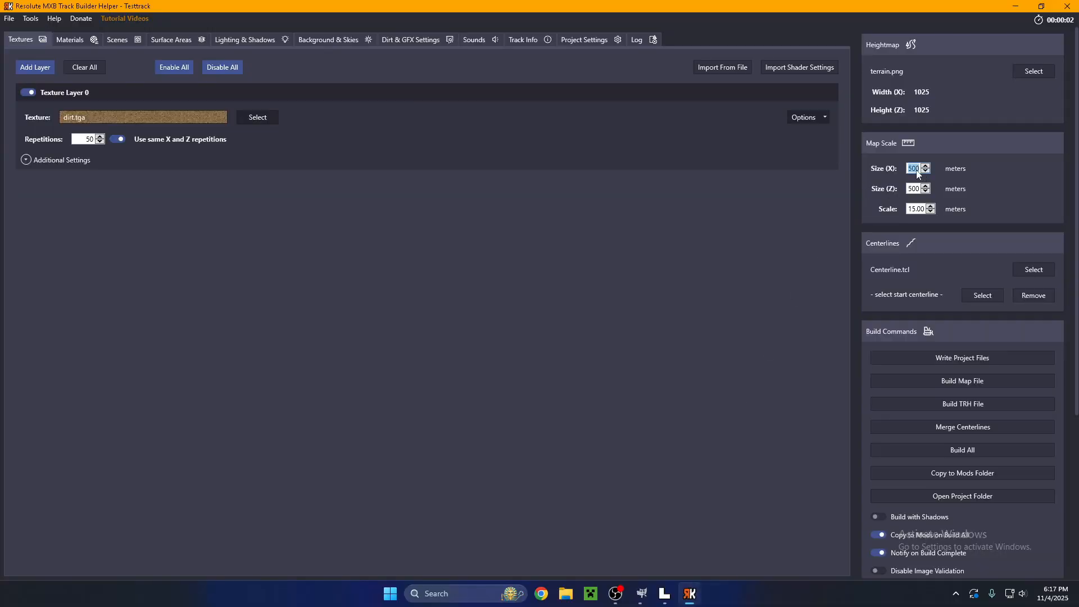
text(250)
double_click(914, 189)
text(250)
key(ctrl+s)
- Close Leveller and run the full build of the Testtrack project, dismissing the completion notice
click(665, 594)
click(1065, 7)
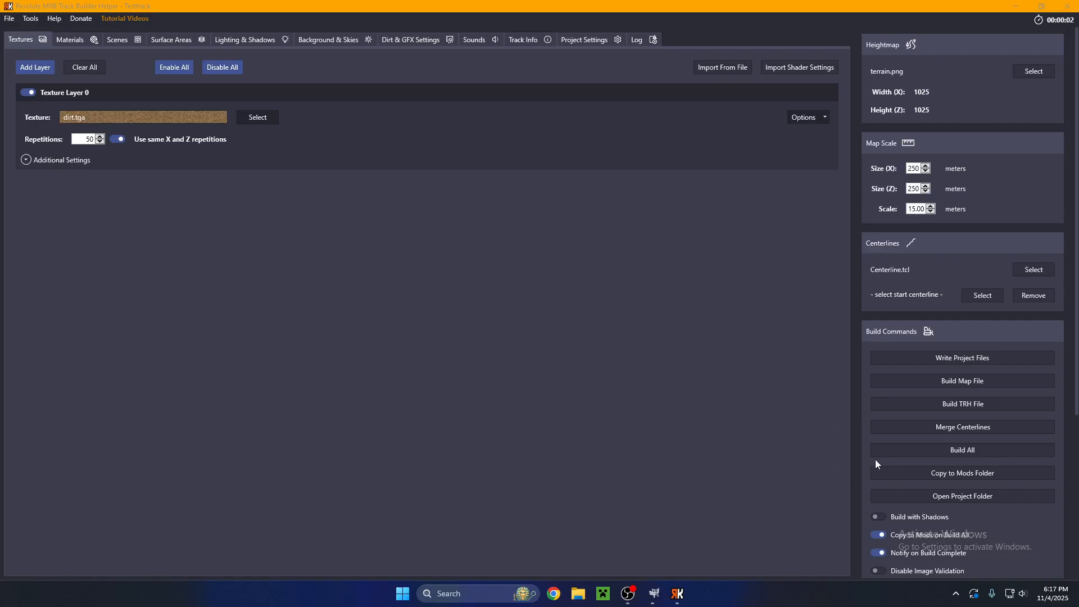
scroll(958, 418, down, 4)
click(981, 318)
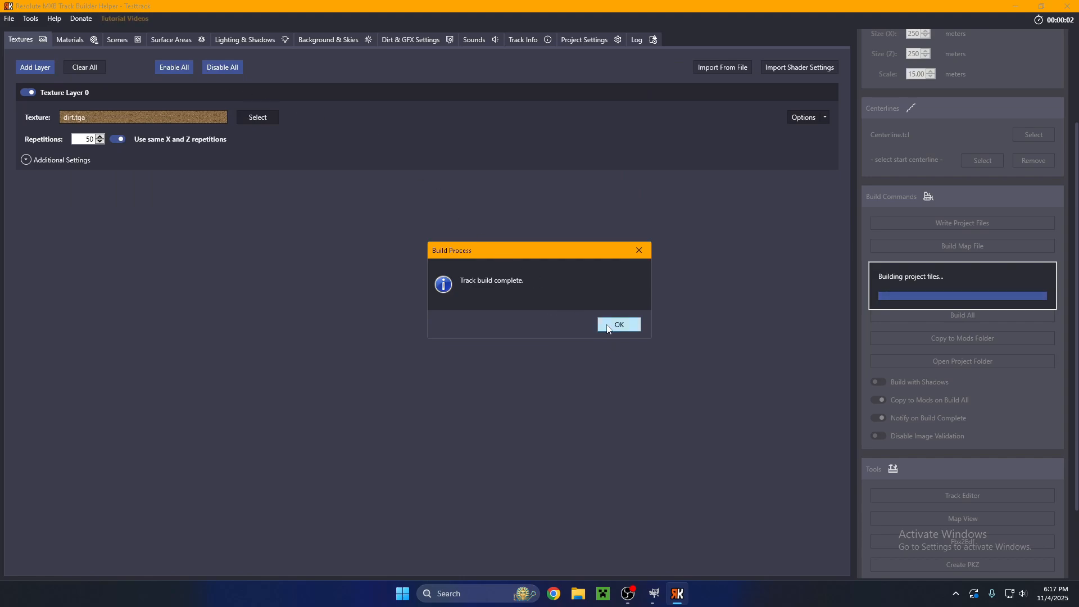
click(609, 326)
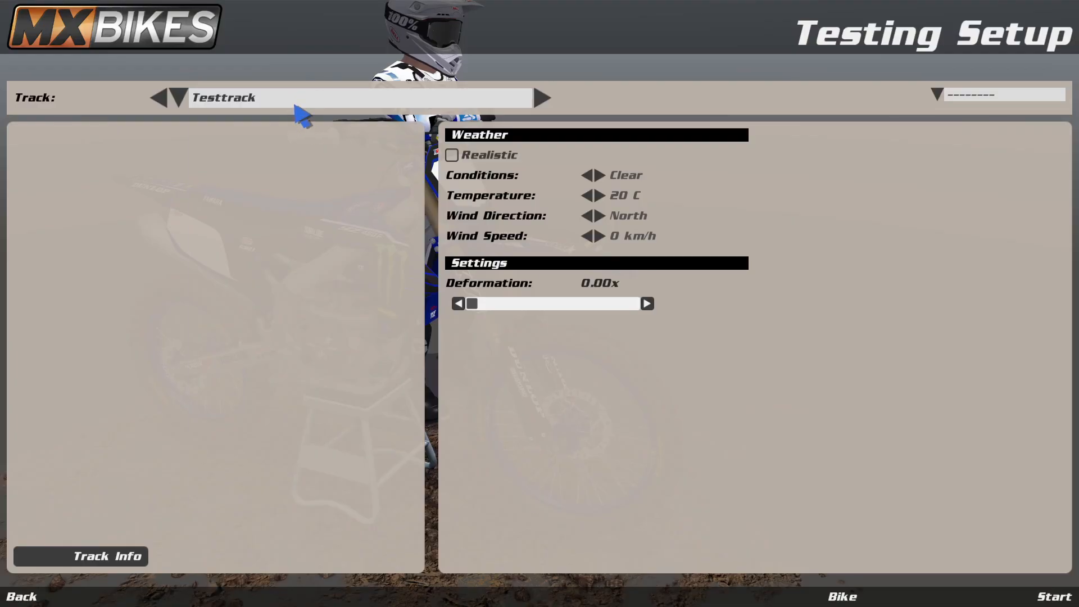
- In MX Bikes, start a testing session on Testtrack and ride out onto the terrain to inspect it
click(301, 109)
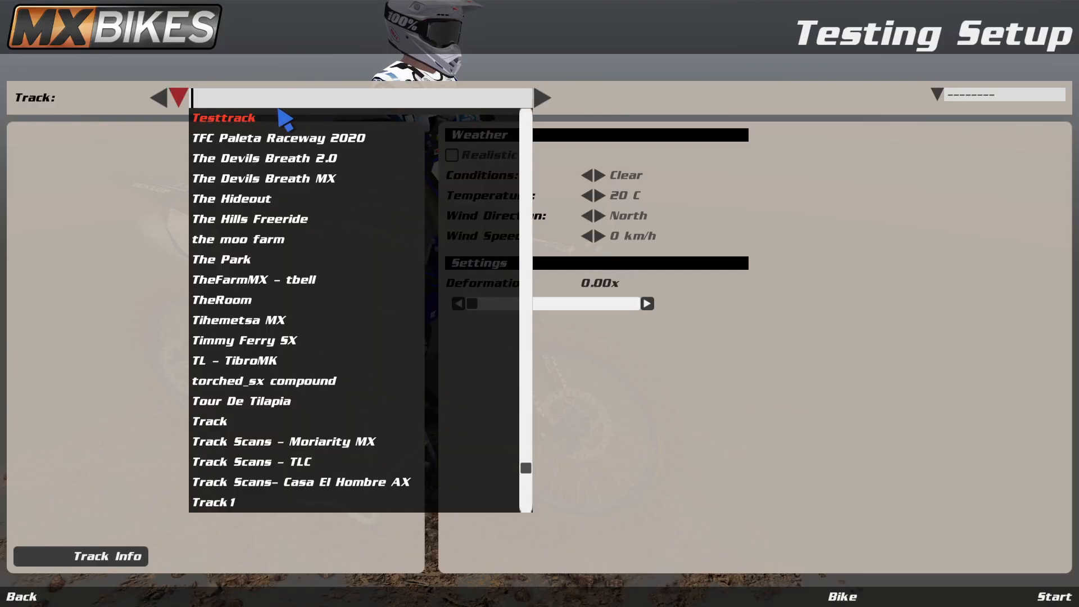
click(261, 116)
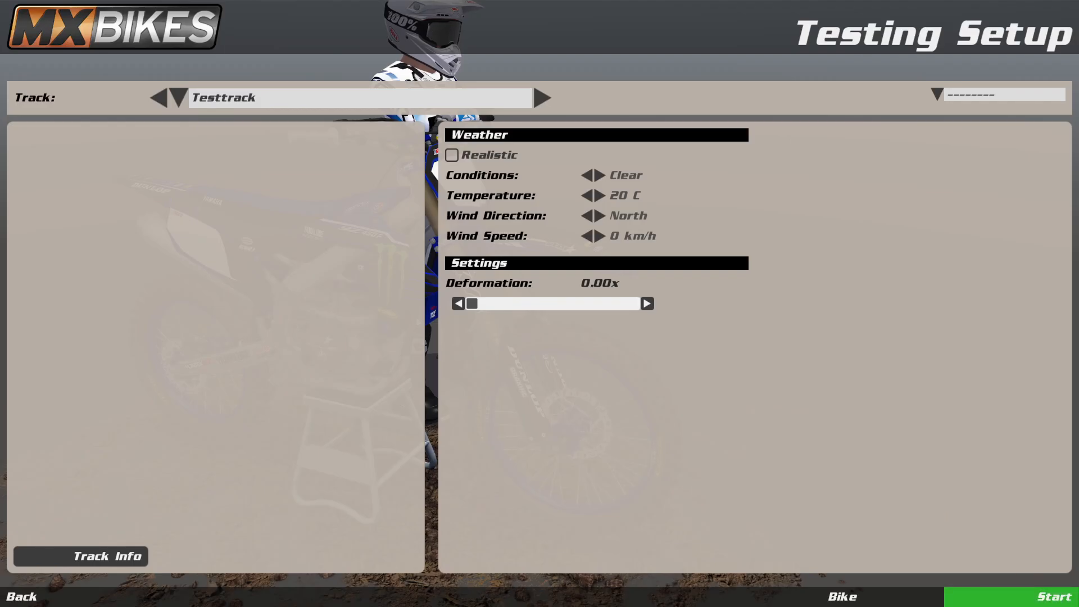
click(1054, 596)
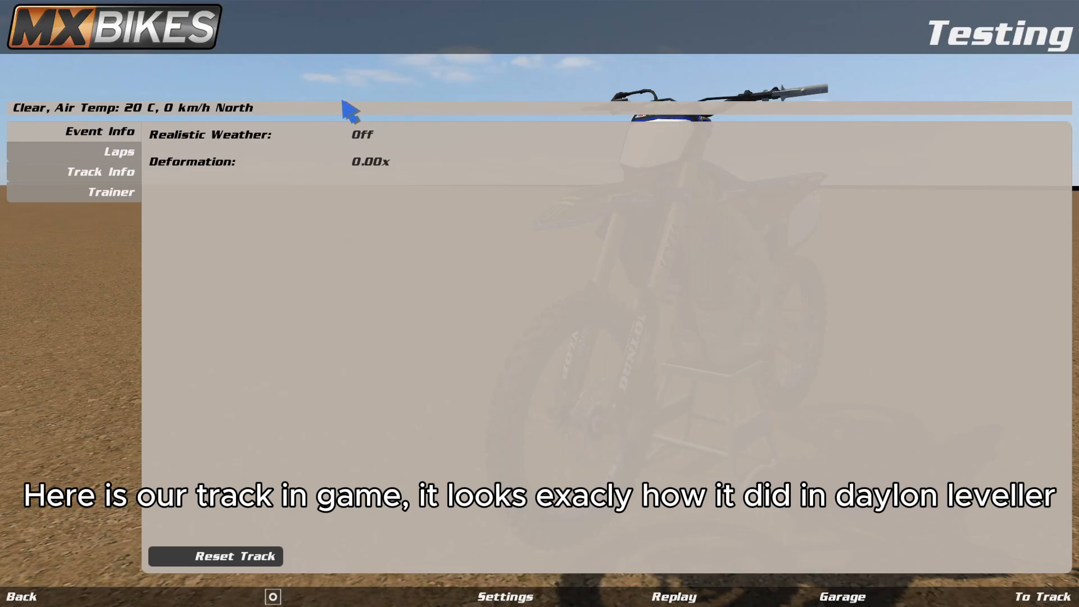
click(1044, 596)
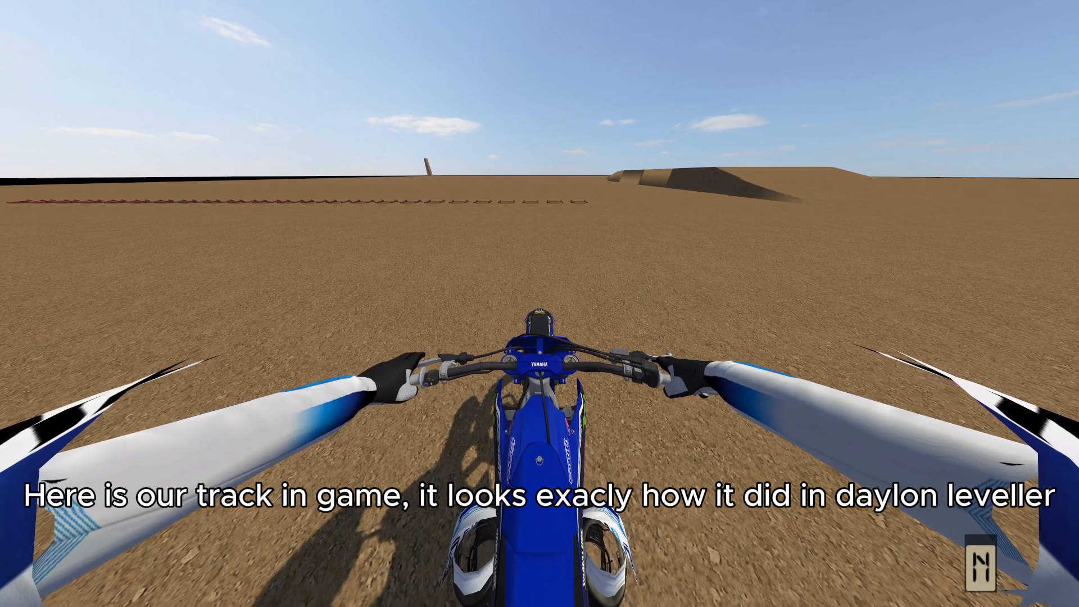
key(Up)
key(Right)
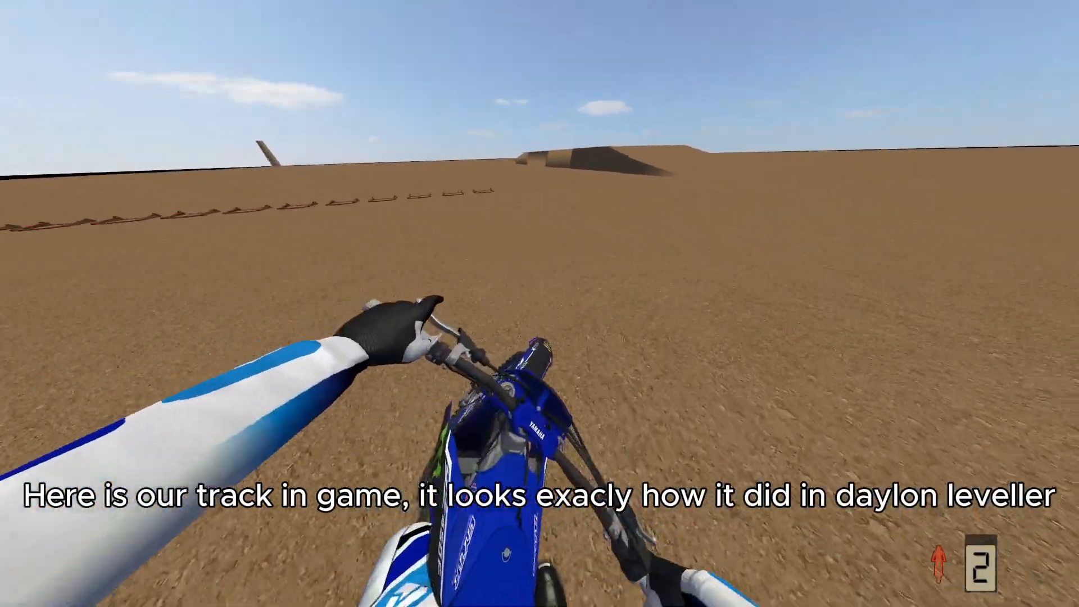